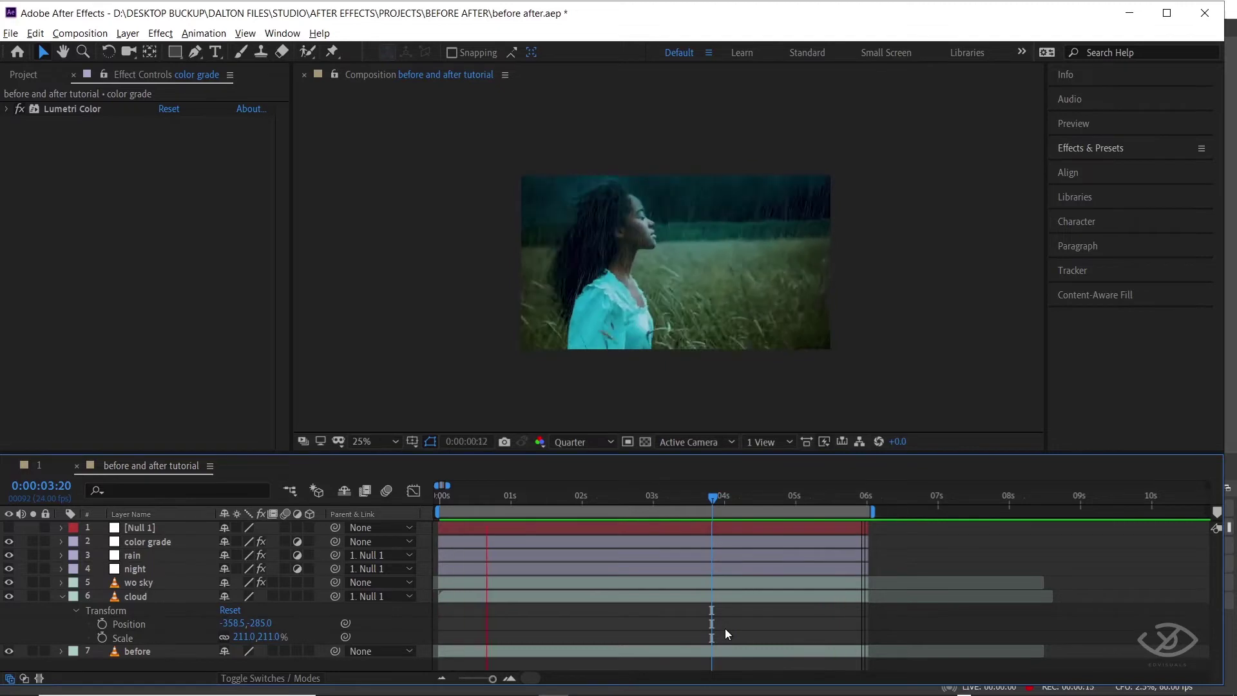
- Preview the composition repeatedly from 0:00:03:20, scrubbing to check frames
key("space")
left_click_drag(501, 496, 712, 497)
key("space")
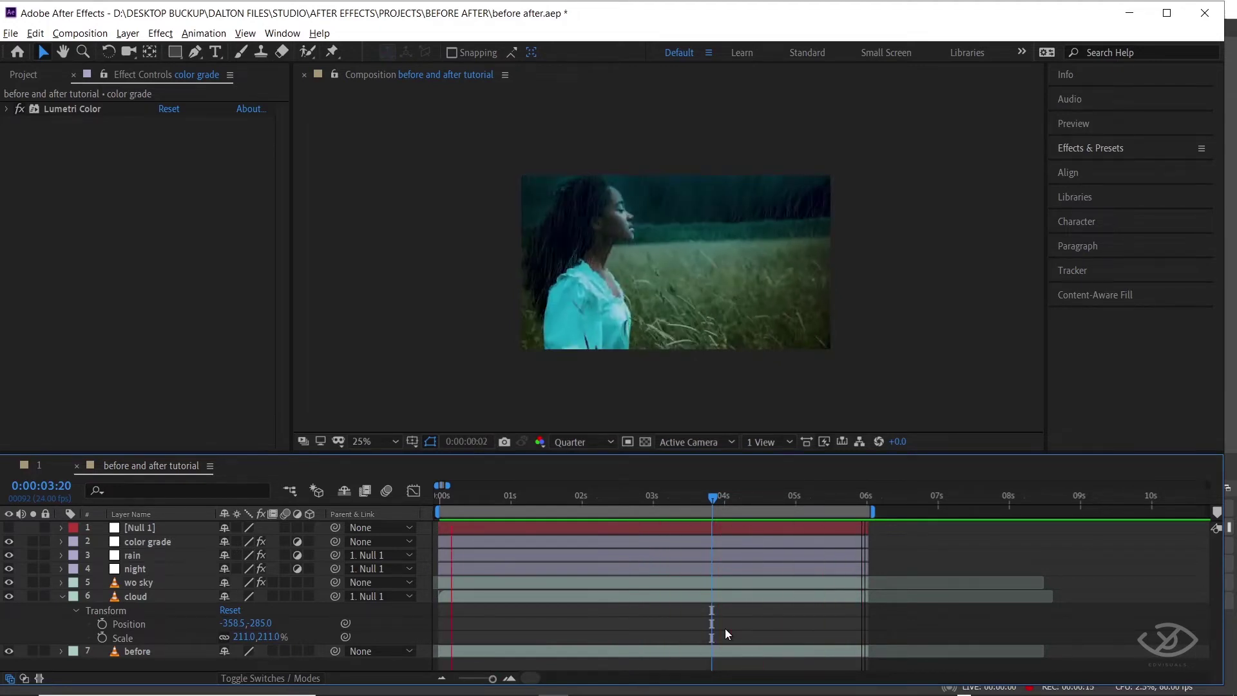
key("space")
left_click_drag(553, 496, 712, 501)
key("space")
left_click(501, 497)
left_click_drag(523, 496, 464, 505)
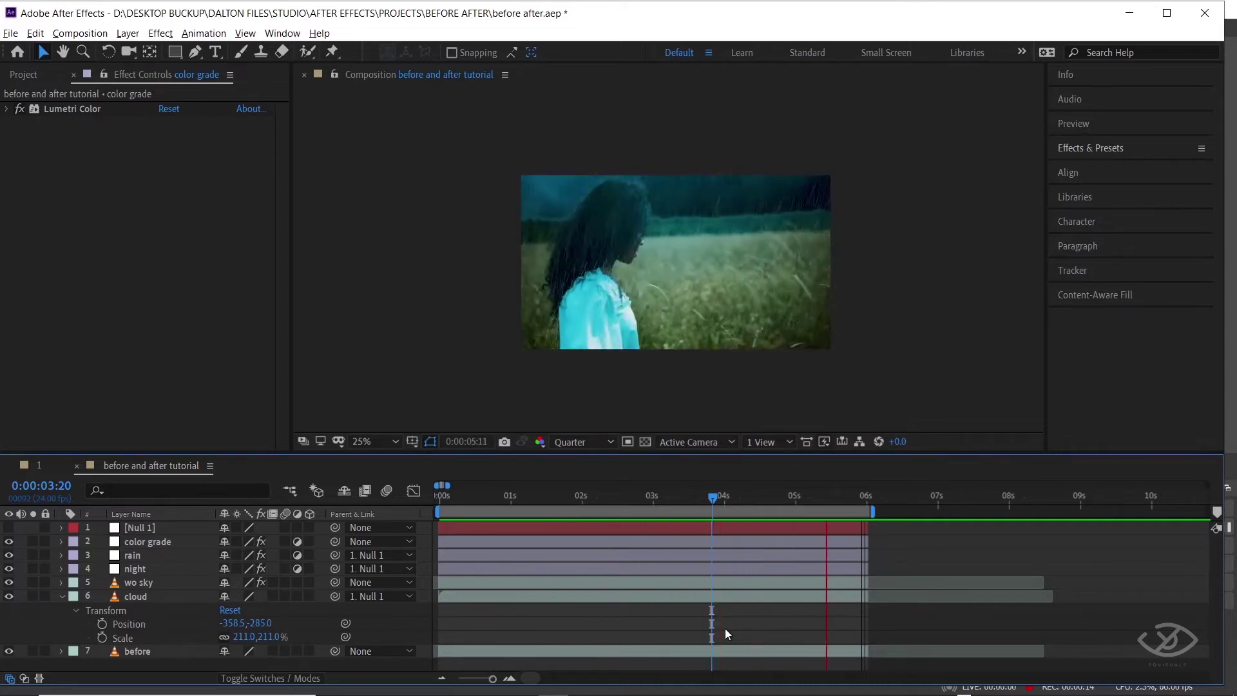
key("space")
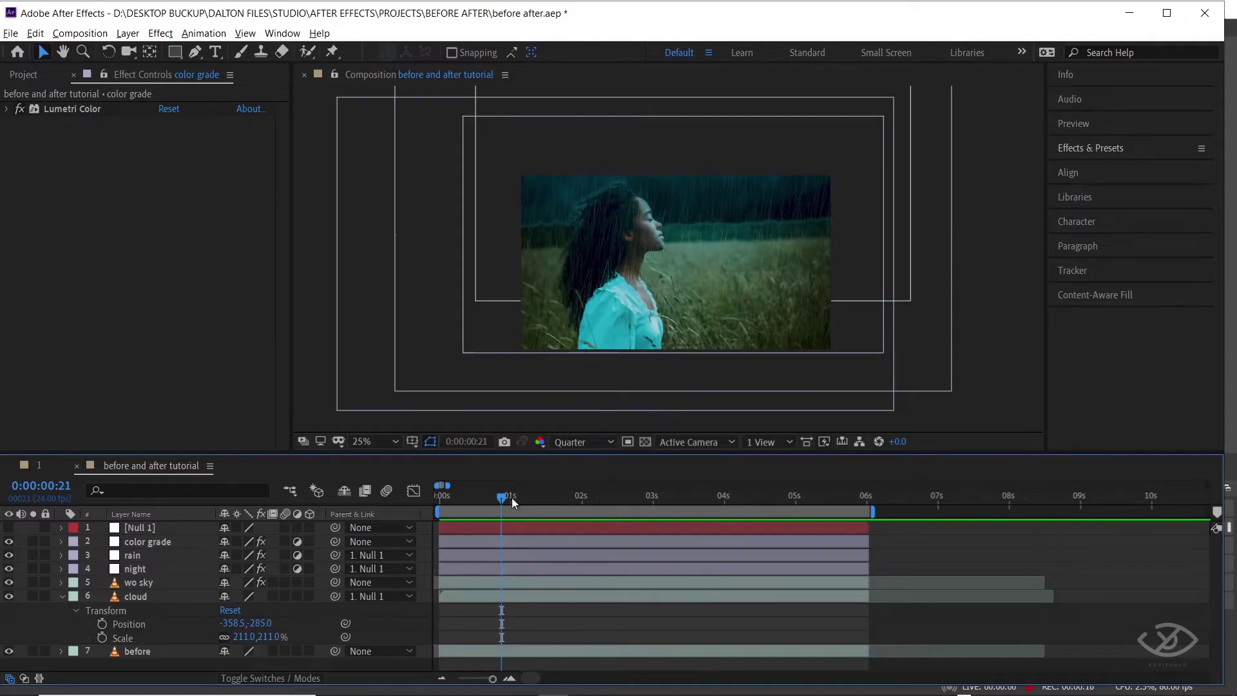
left_click_drag(511, 497, 441, 501)
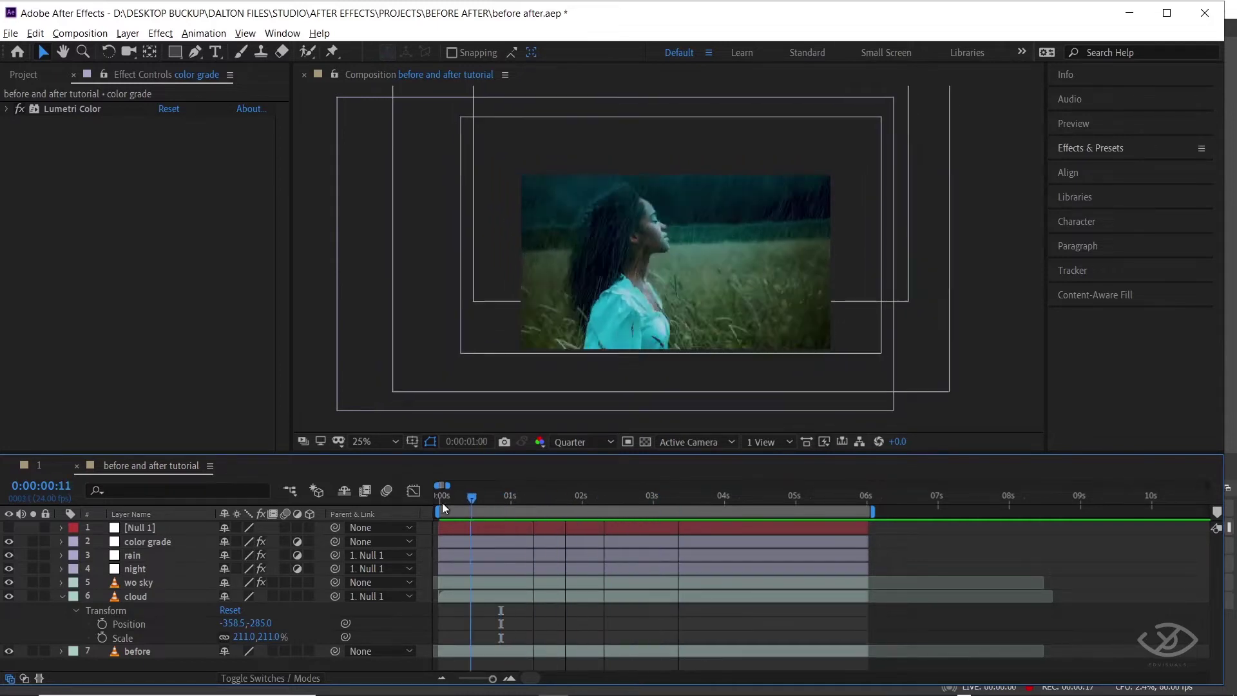
- Solo the before, cloud and wo sky layers in turn to inspect each clip
left_click(33, 651)
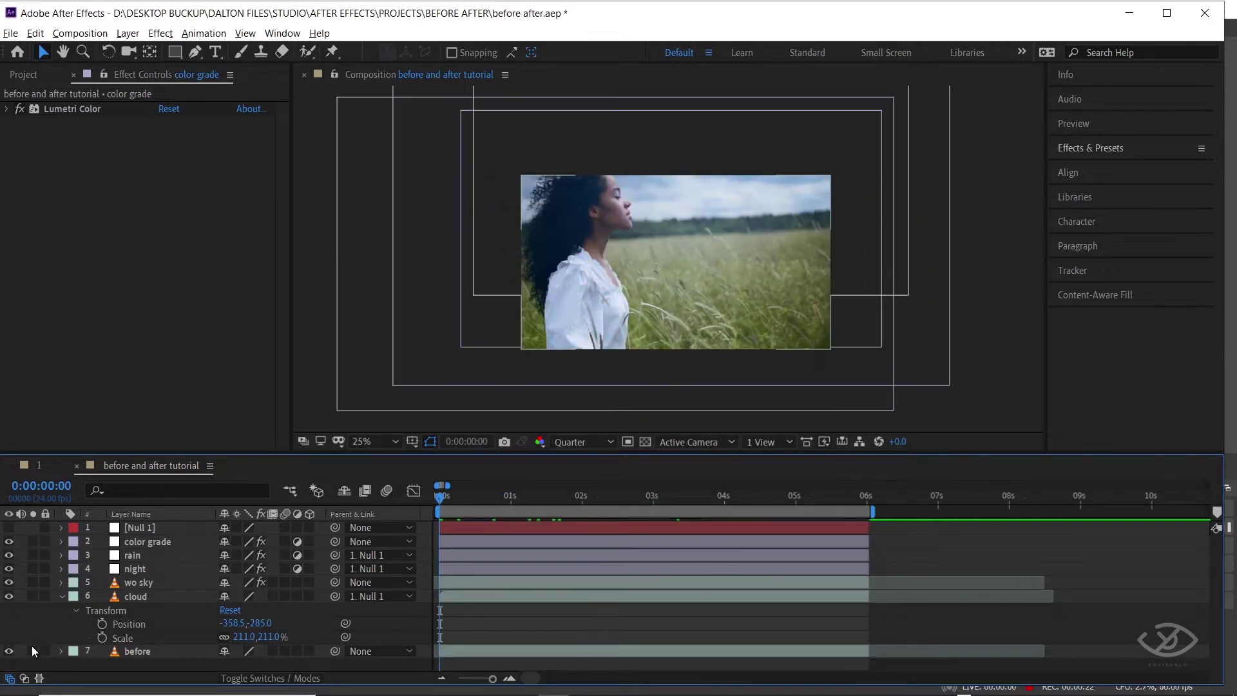
left_click(37, 654)
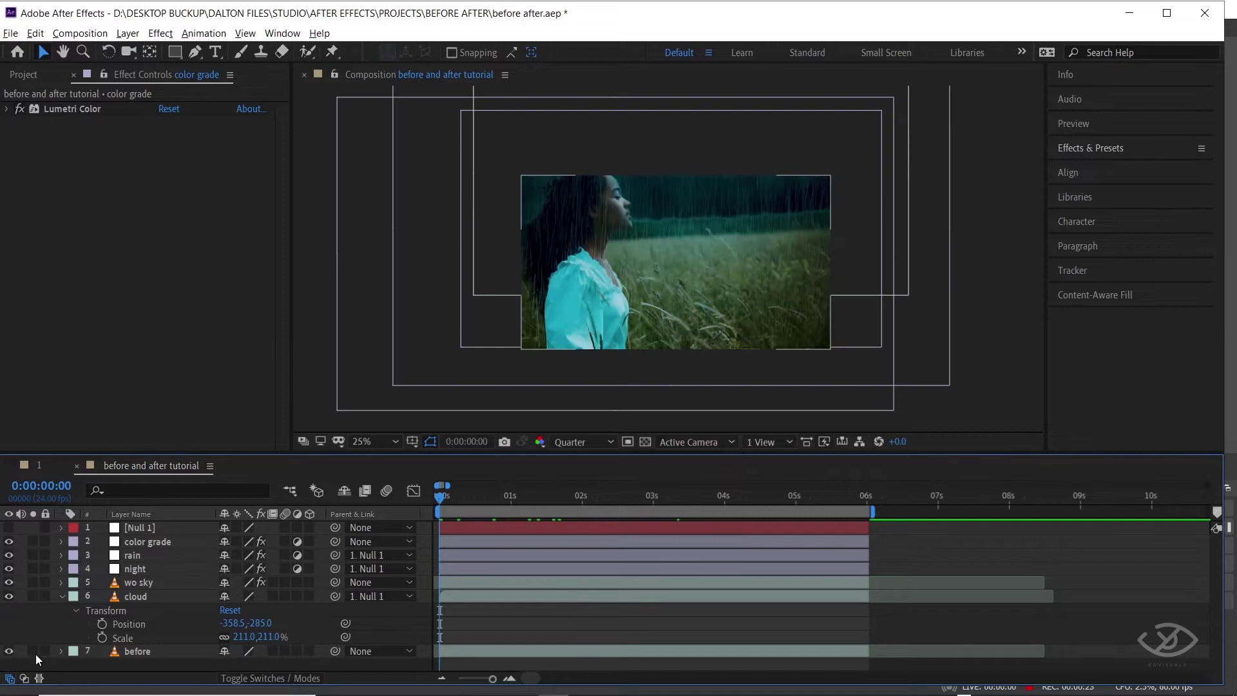
left_click(33, 596)
left_click_drag(461, 496, 626, 512)
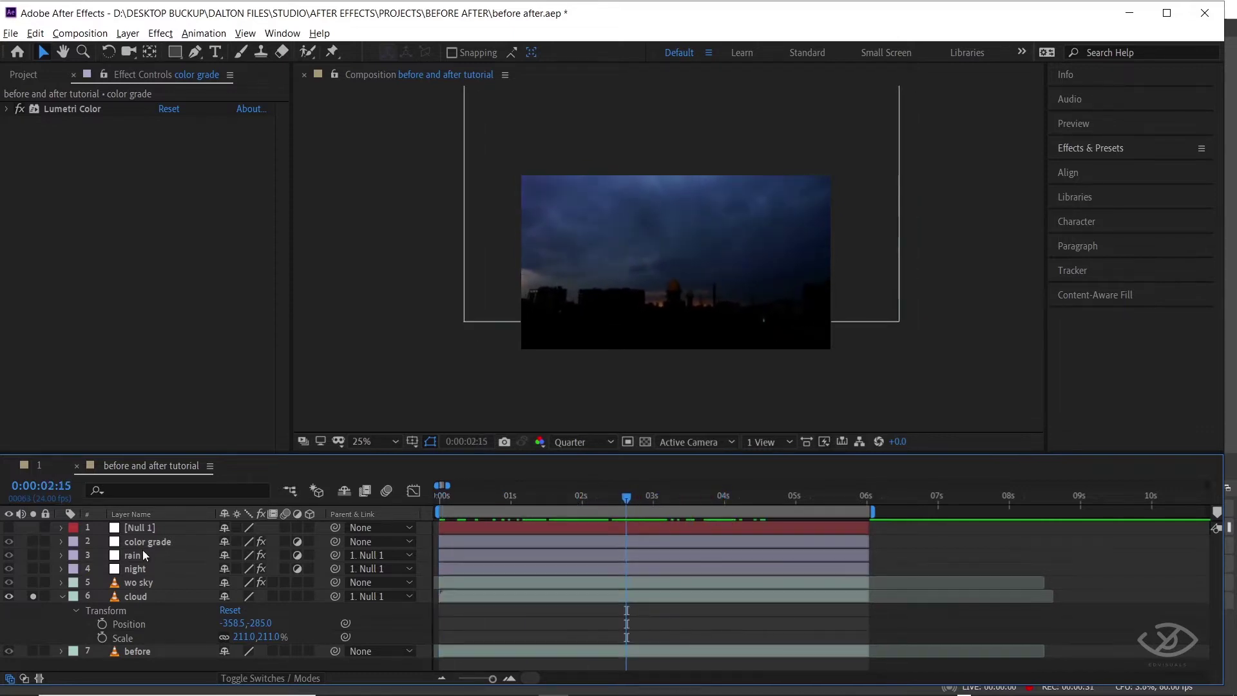
left_click(34, 595)
left_click(33, 581)
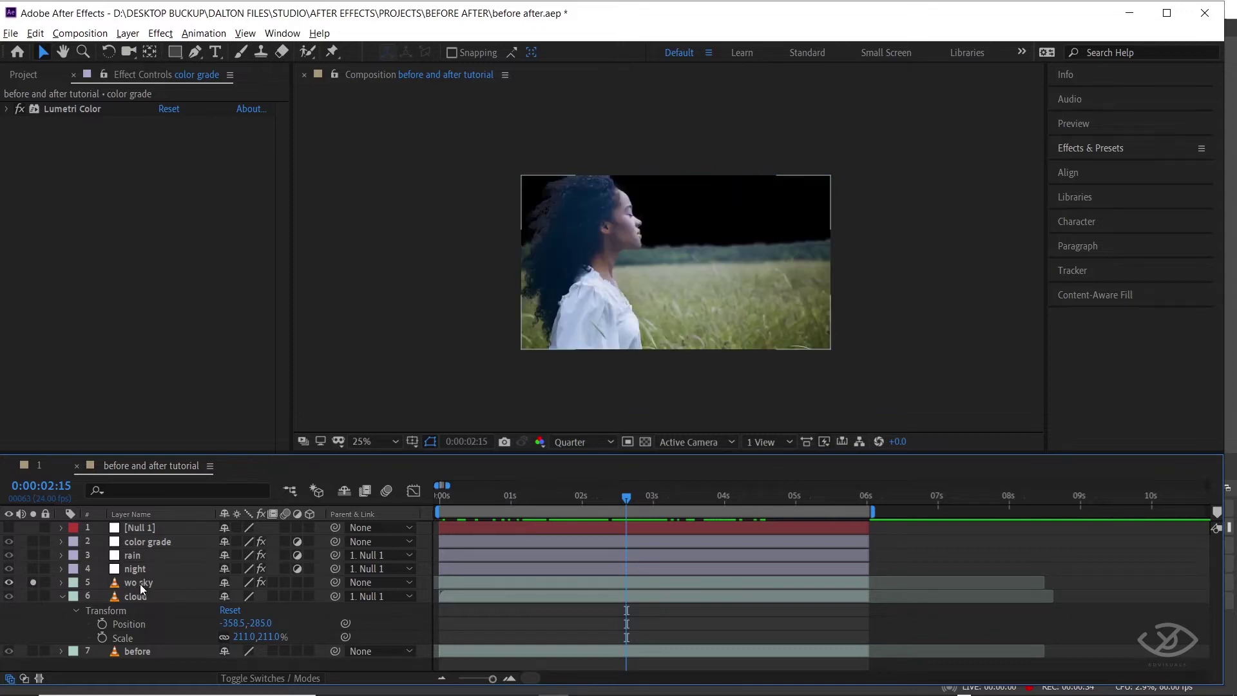
left_click_drag(623, 497, 562, 494)
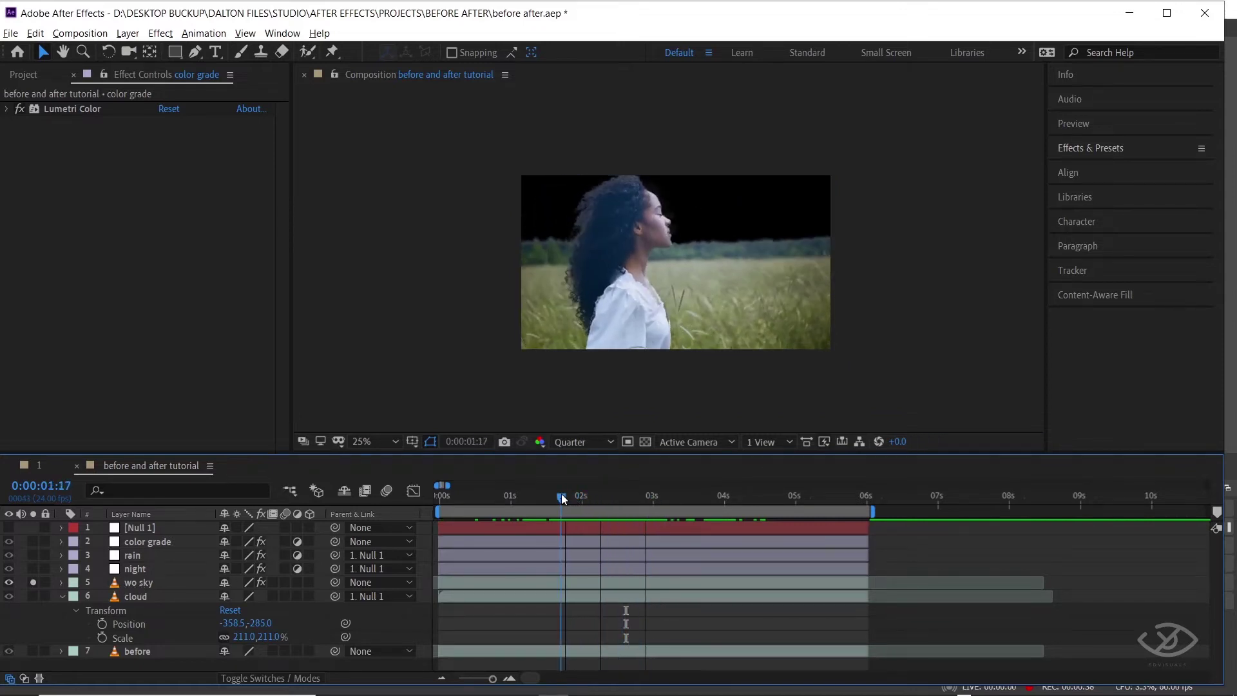
left_click(33, 582)
- Toggle the night, rain and color grade layers to compare, then hide all three
left_click(9, 569)
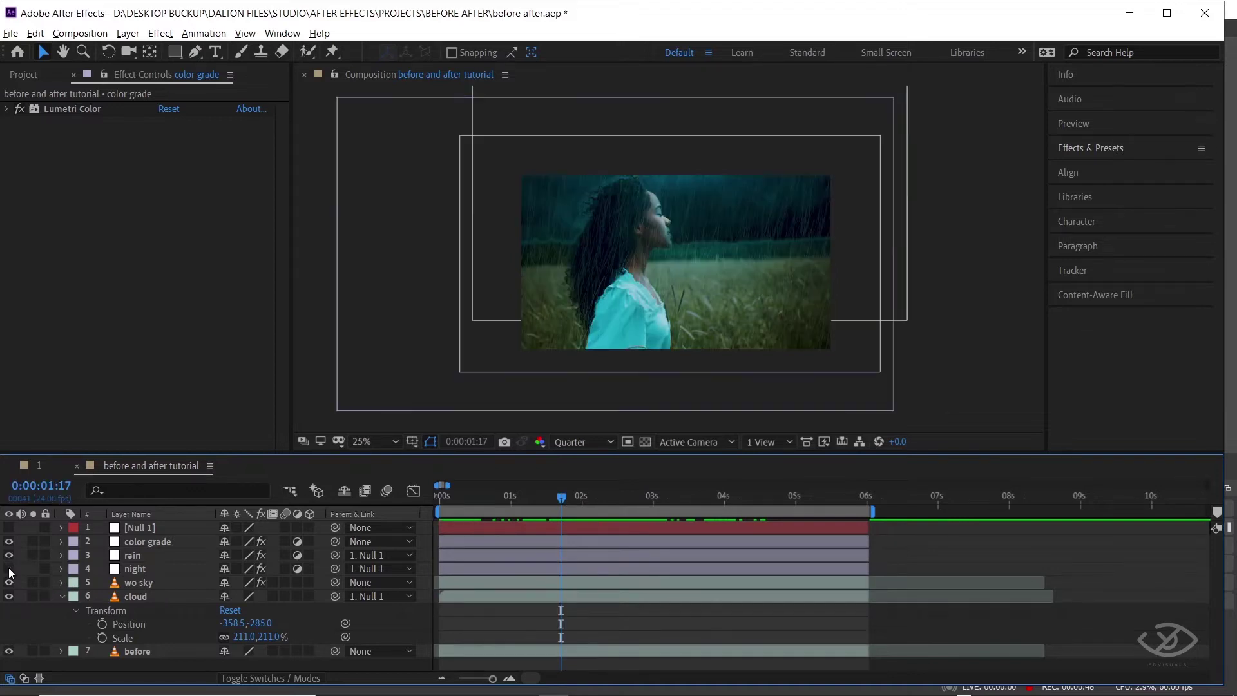
left_click(9, 569)
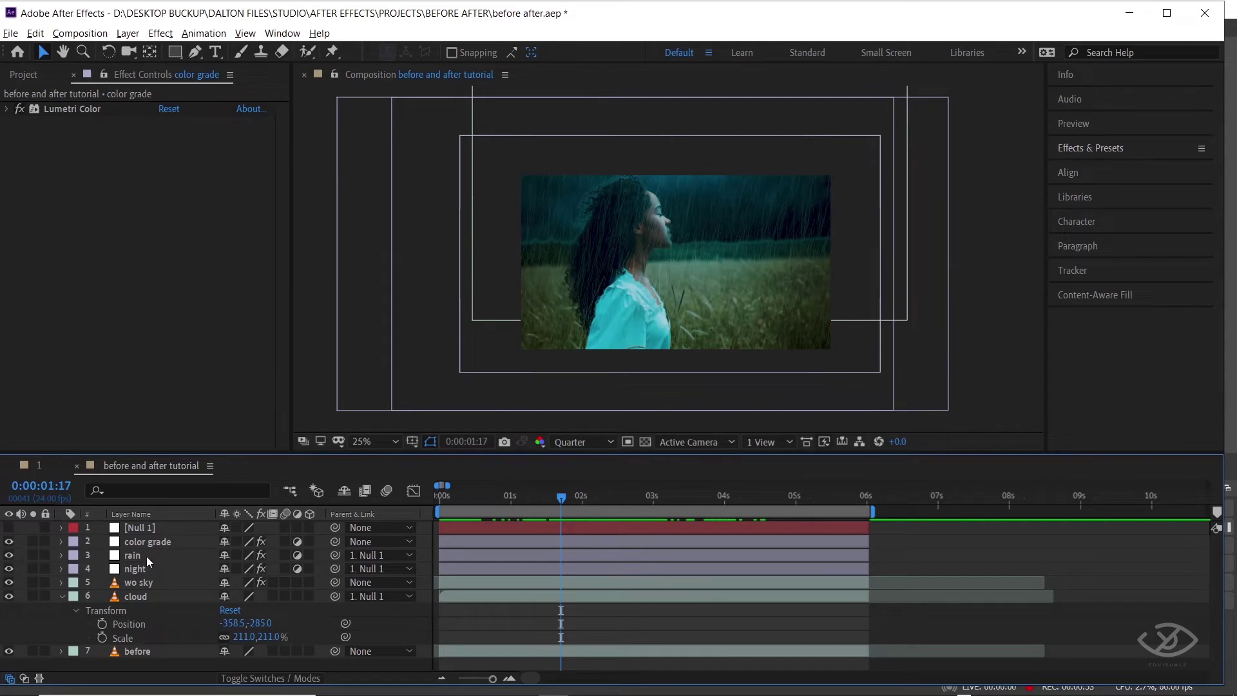
left_click(9, 555)
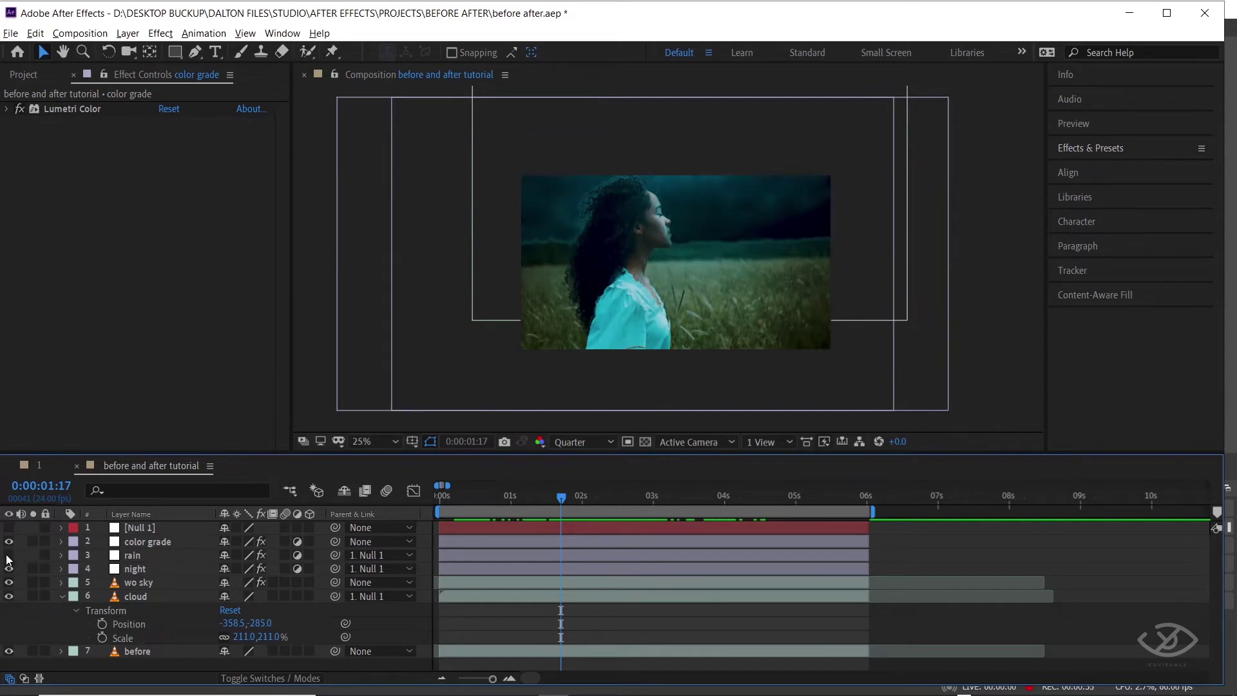
left_click(9, 555)
left_click(9, 555)
left_click(9, 556)
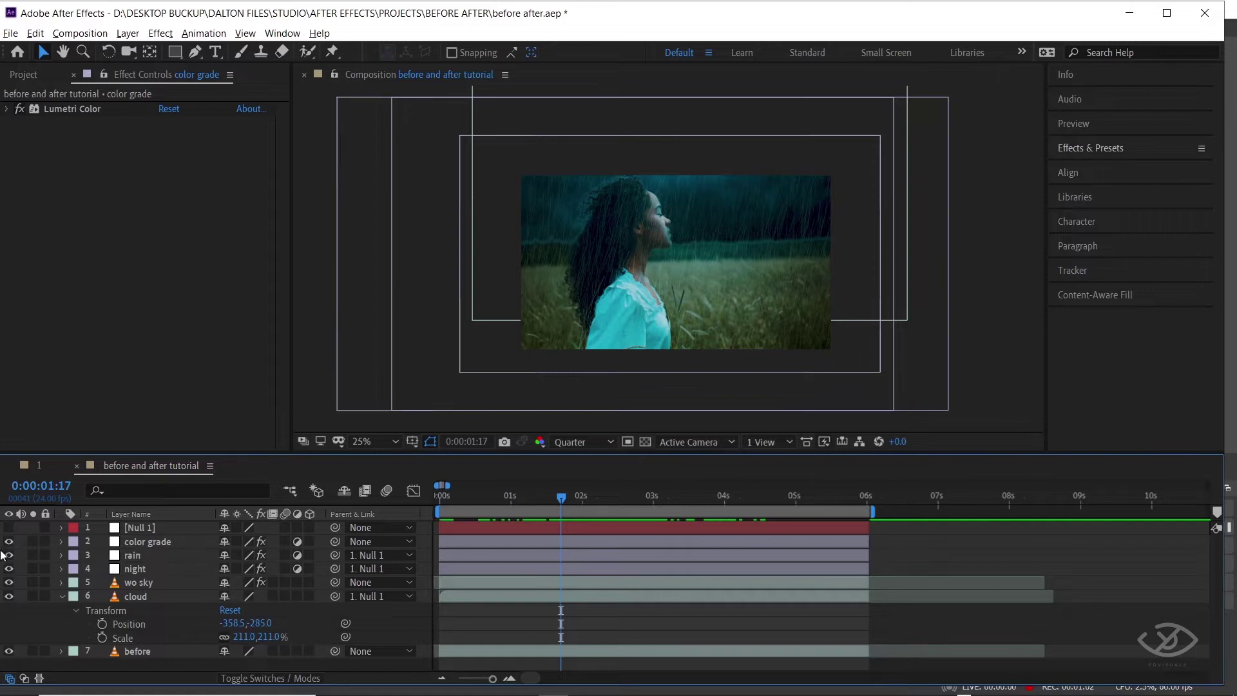
left_click(9, 542)
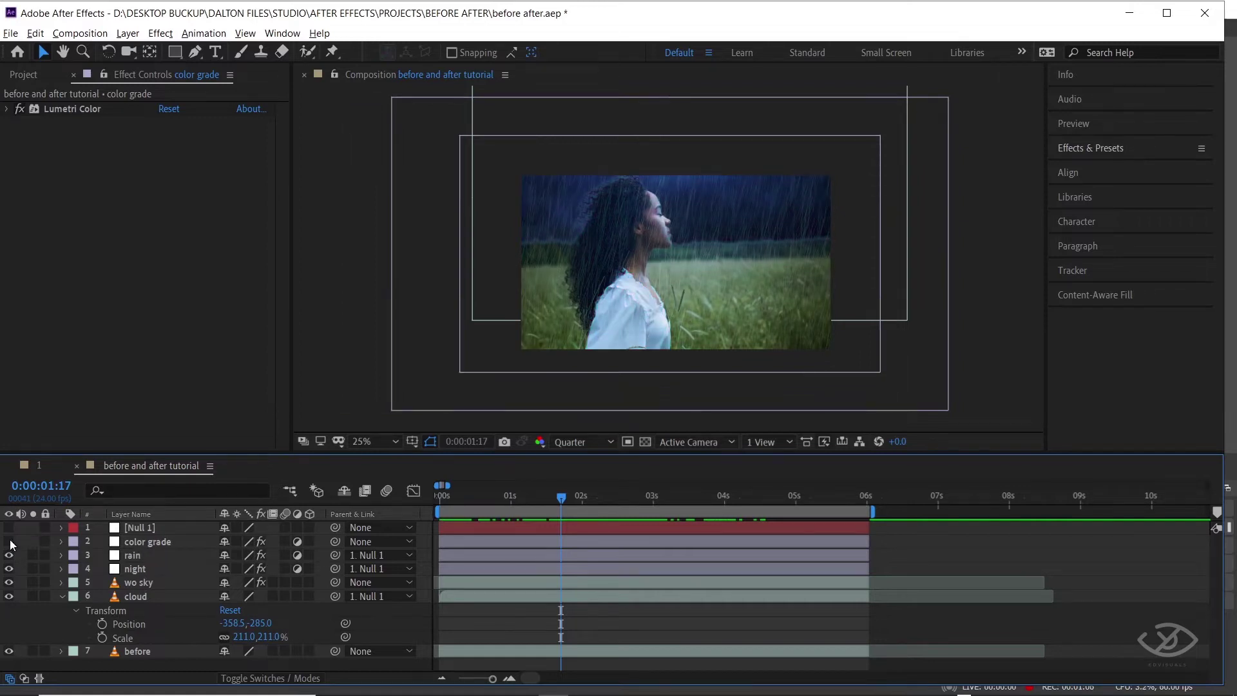
left_click(9, 541)
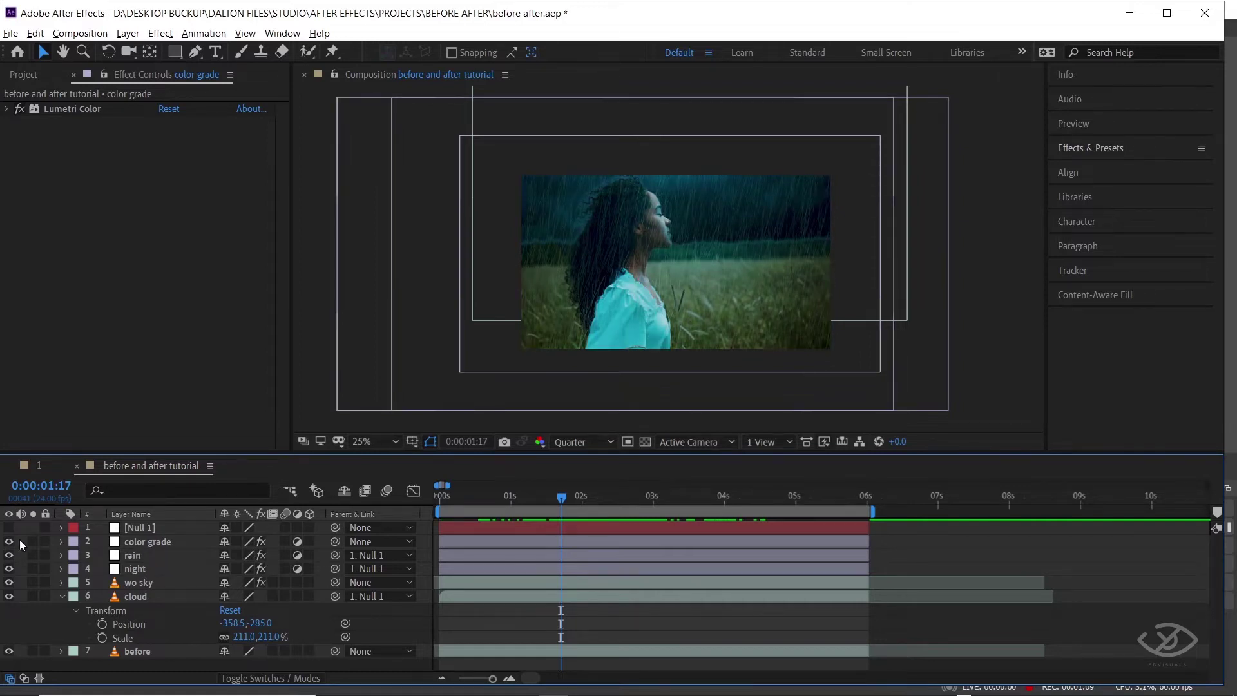
left_click(9, 542)
left_click(9, 542)
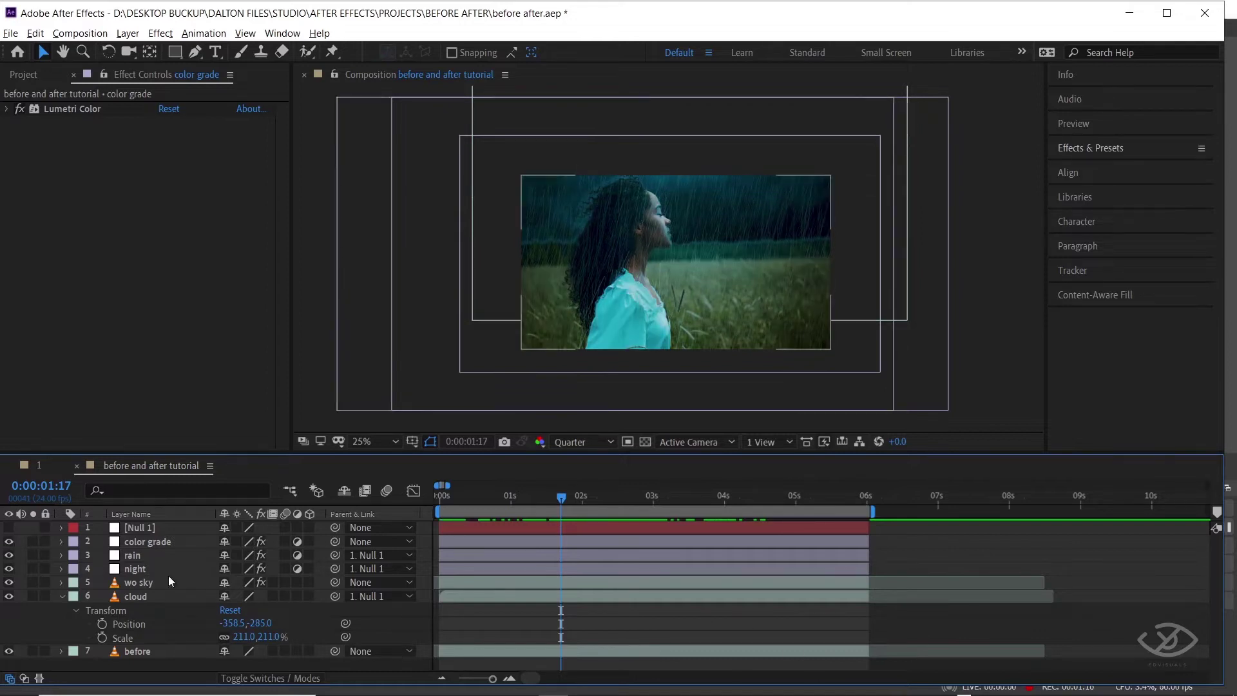
left_click_drag(9, 542, 13, 574)
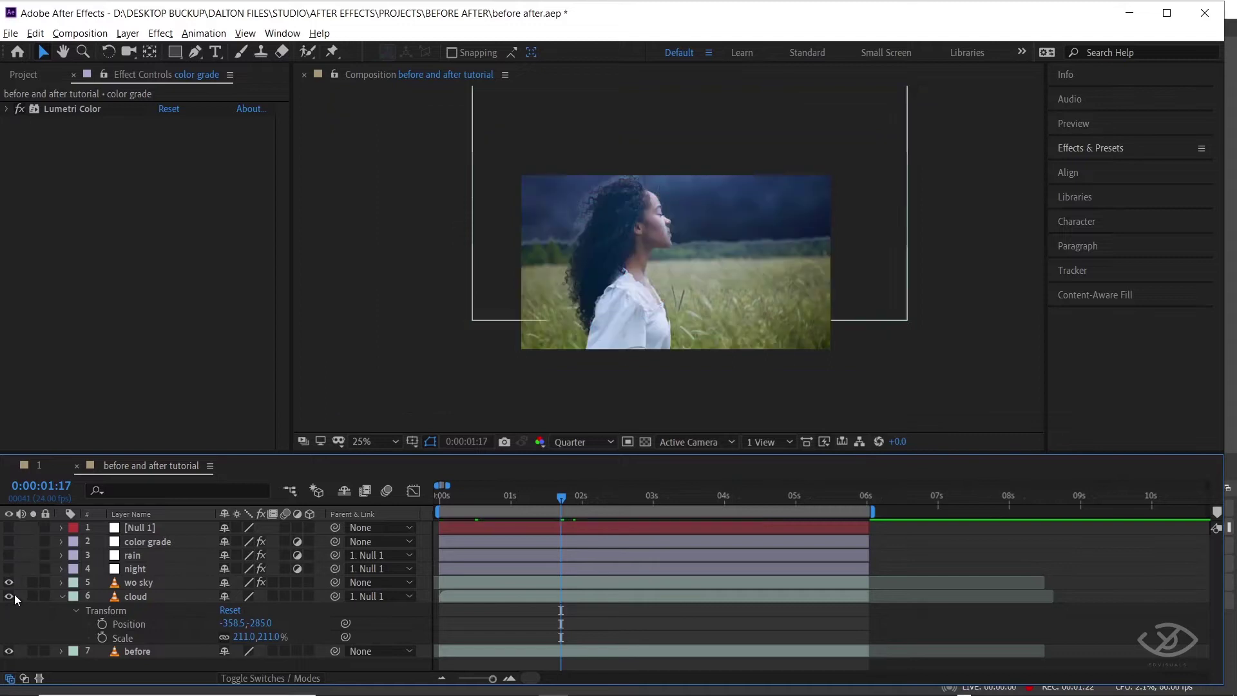
left_click(449, 505)
- Preview the ungraded comp and check all layers' keyframed properties with U
key("space")
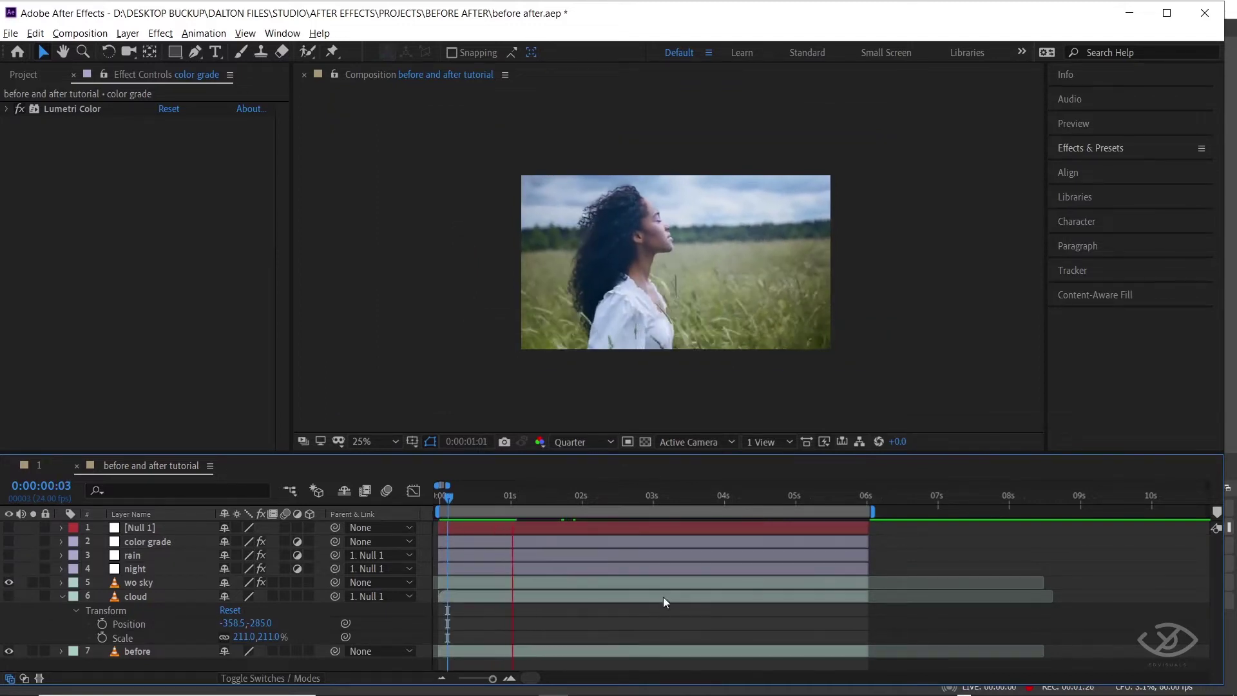
key("ctrl+a")
left_click(559, 530)
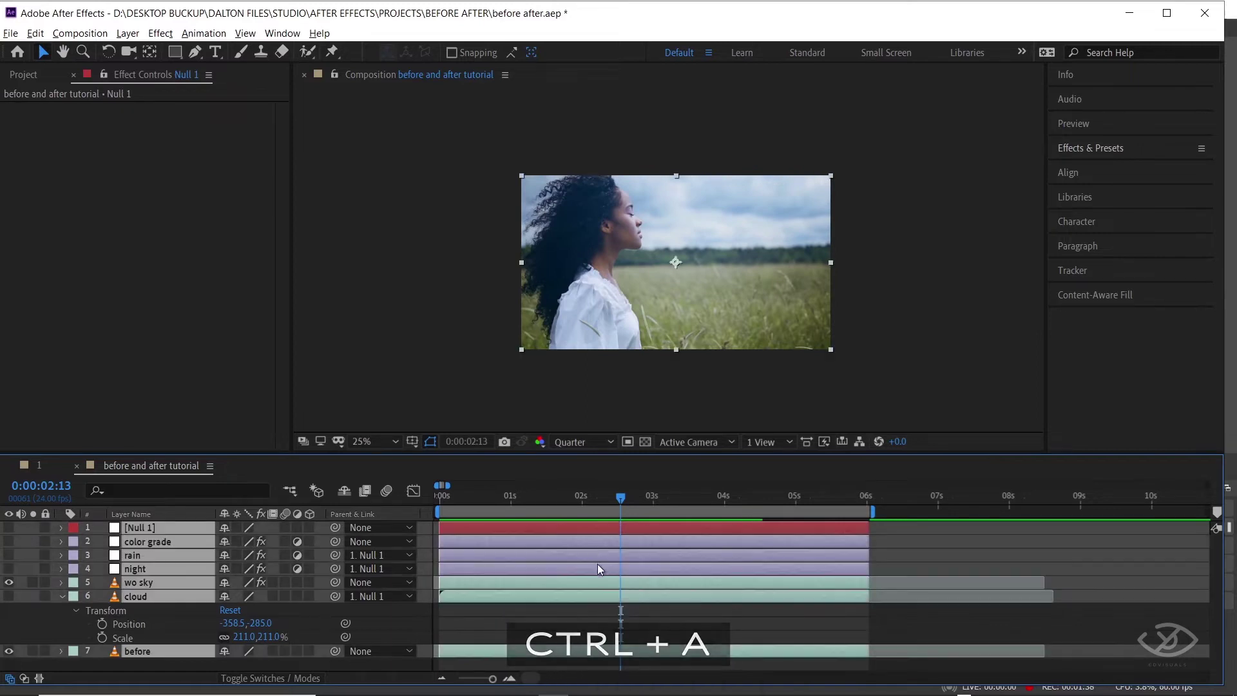
key("u")
left_click(605, 573)
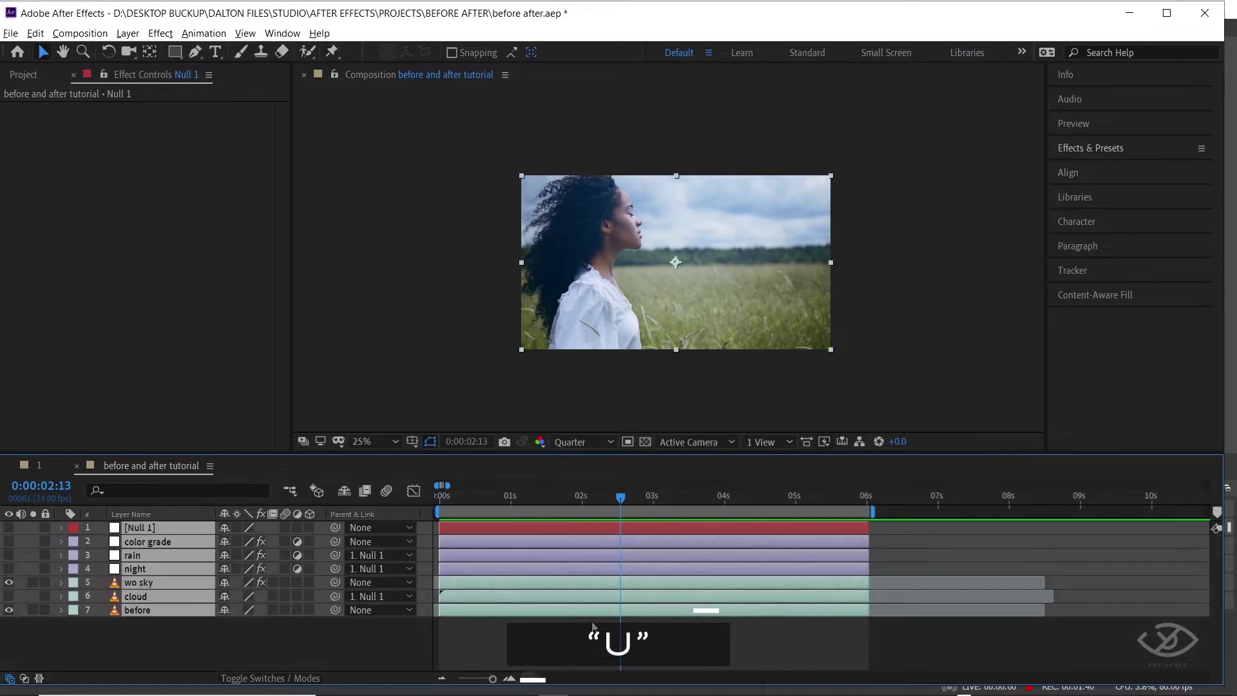
key("u")
- Stop the playhead at 0:00:02:07 and select all seven layers, Null 1 through before
left_click_drag(618, 493, 442, 496)
key("space")
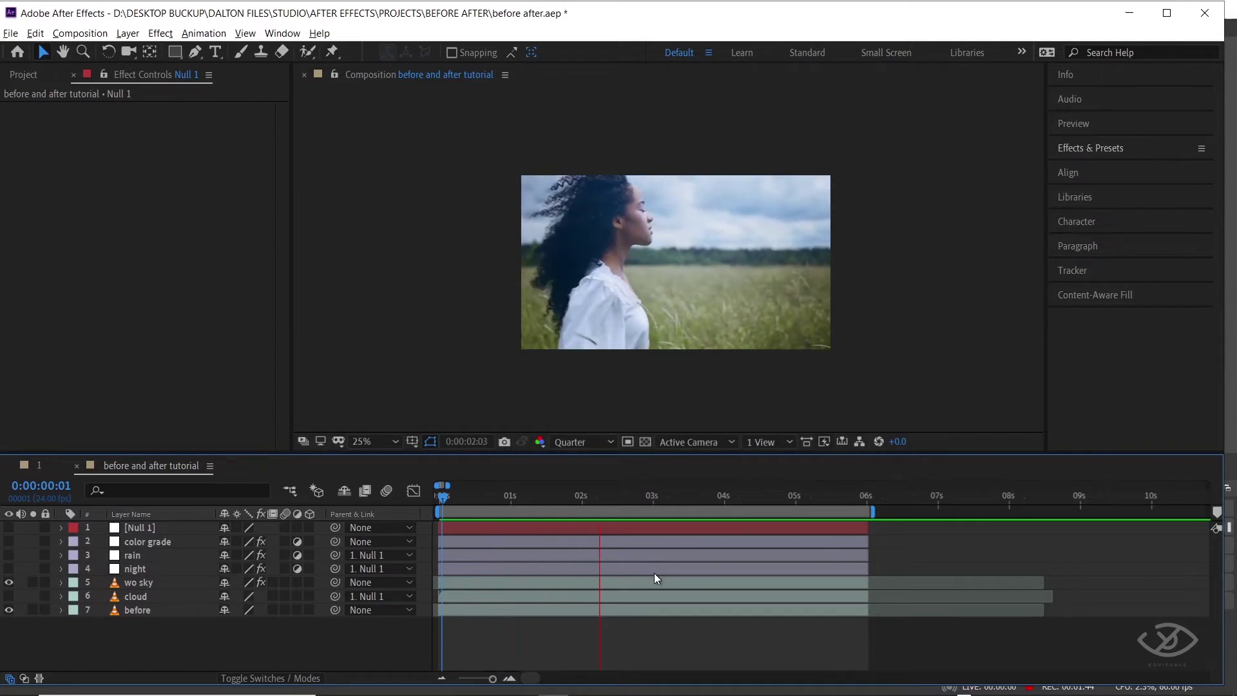
key("space")
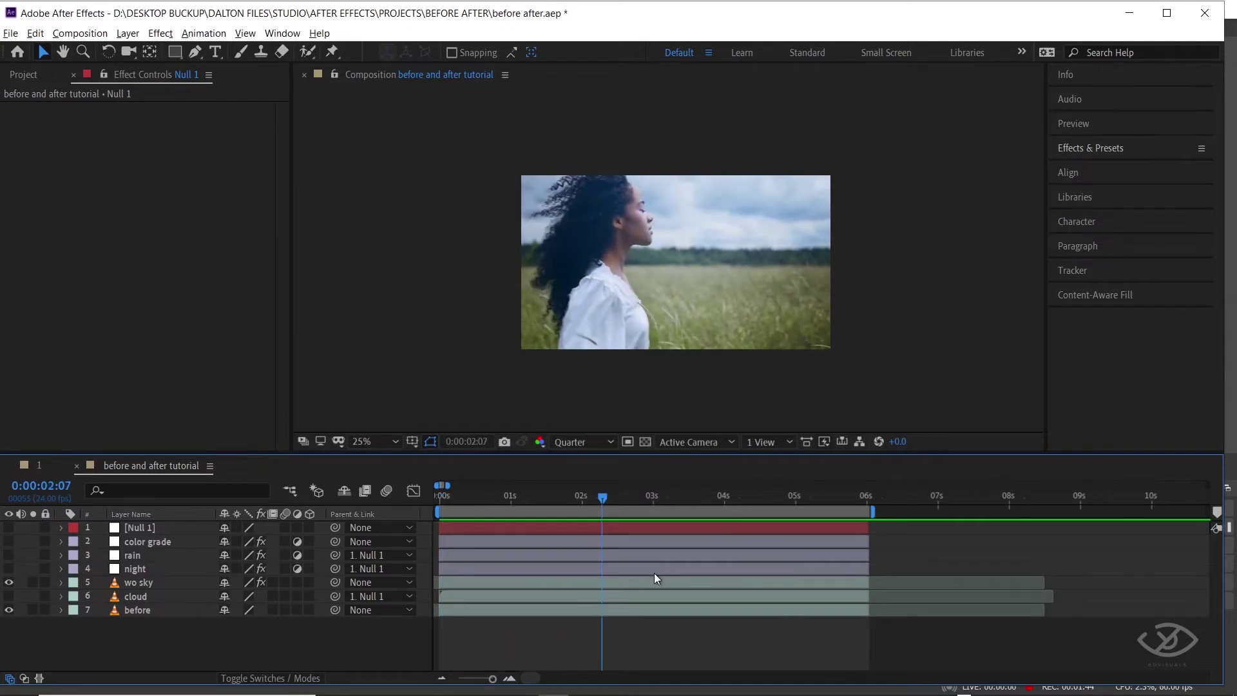
left_click(620, 527)
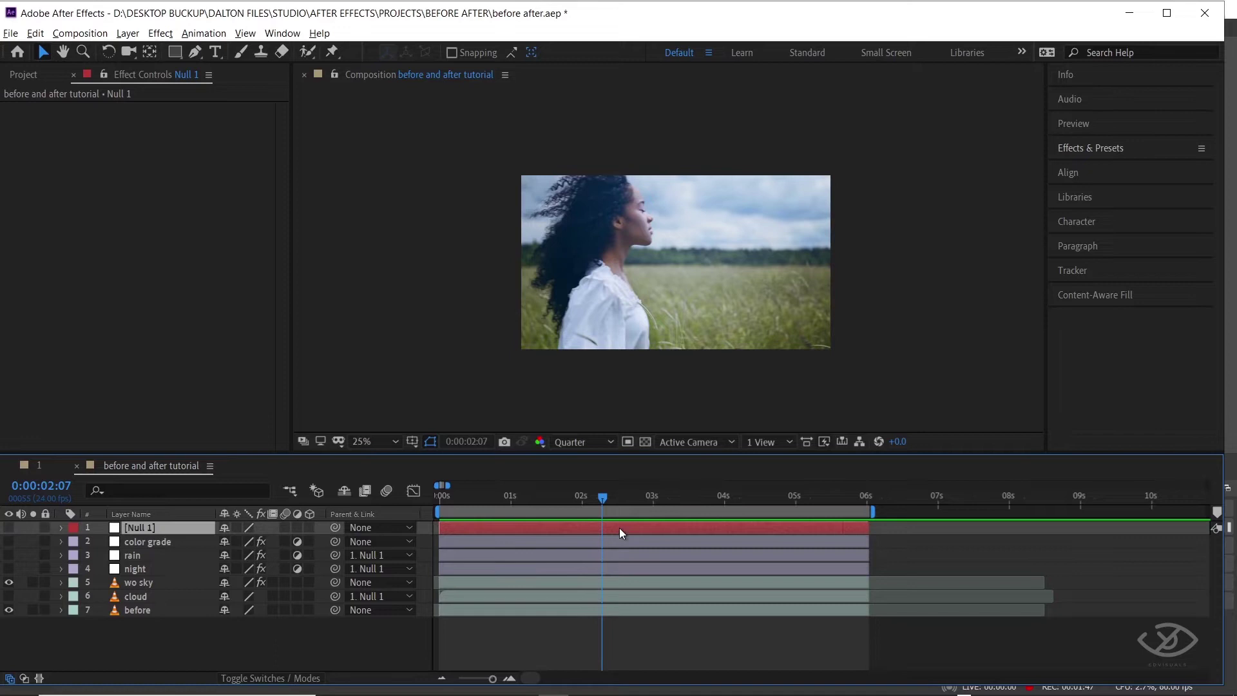
left_click(640, 612, "shift")
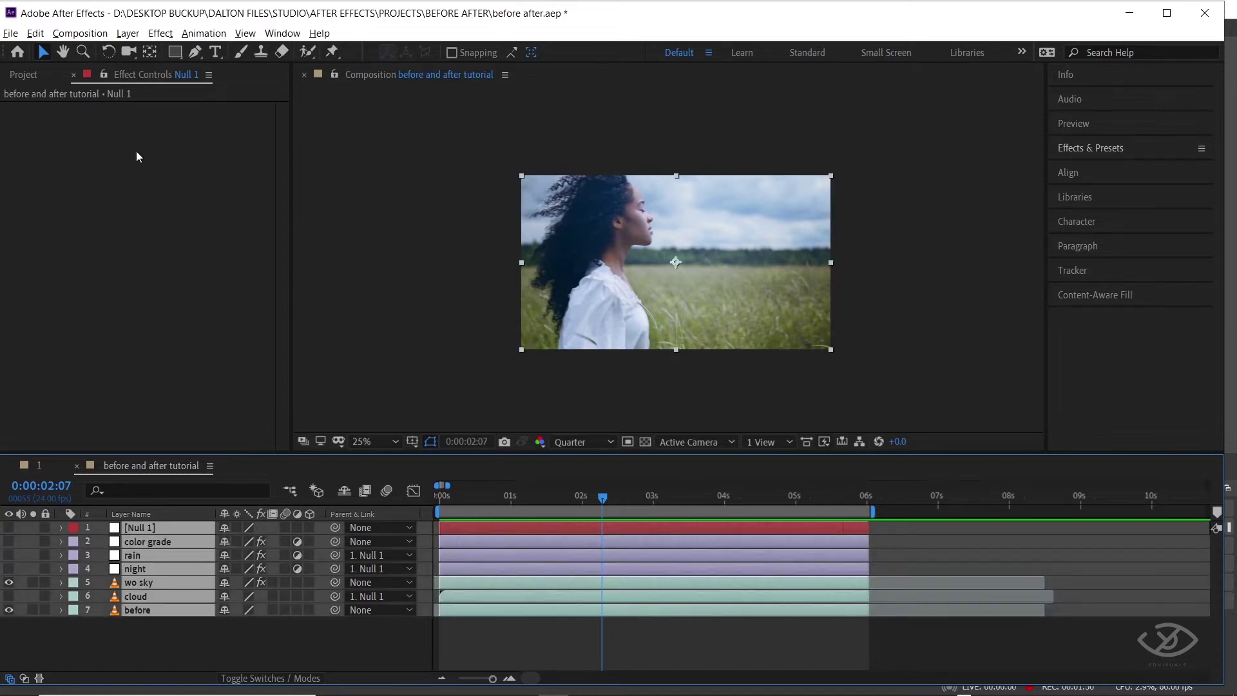
left_click(35, 33)
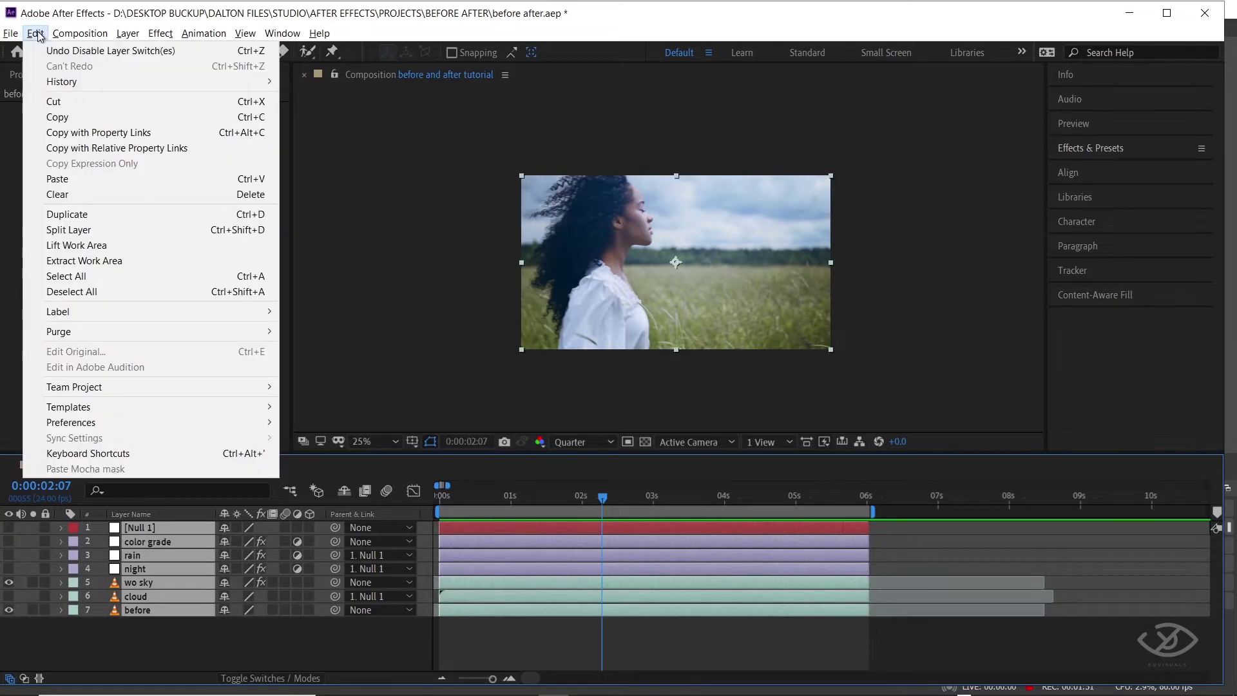
- Split the selected layers at 0:00:02:07, then advance one frame with the timeline zoomed in
left_click(109, 233)
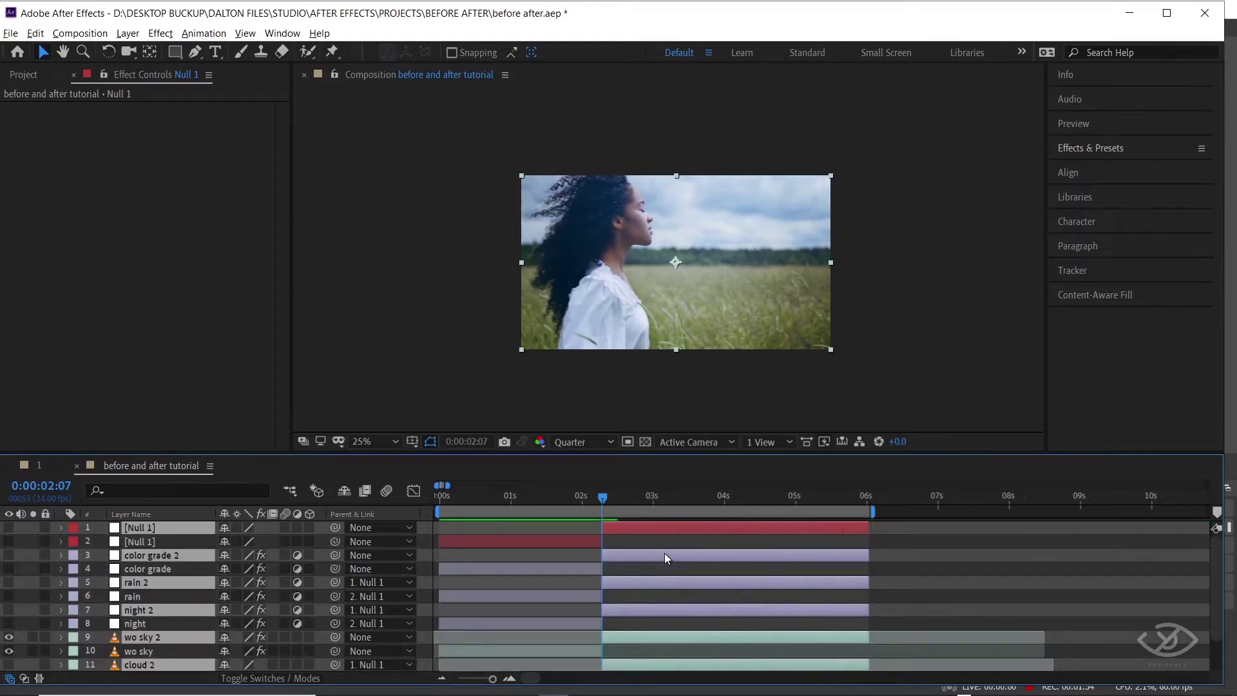
scroll(667, 553, "down", 1)
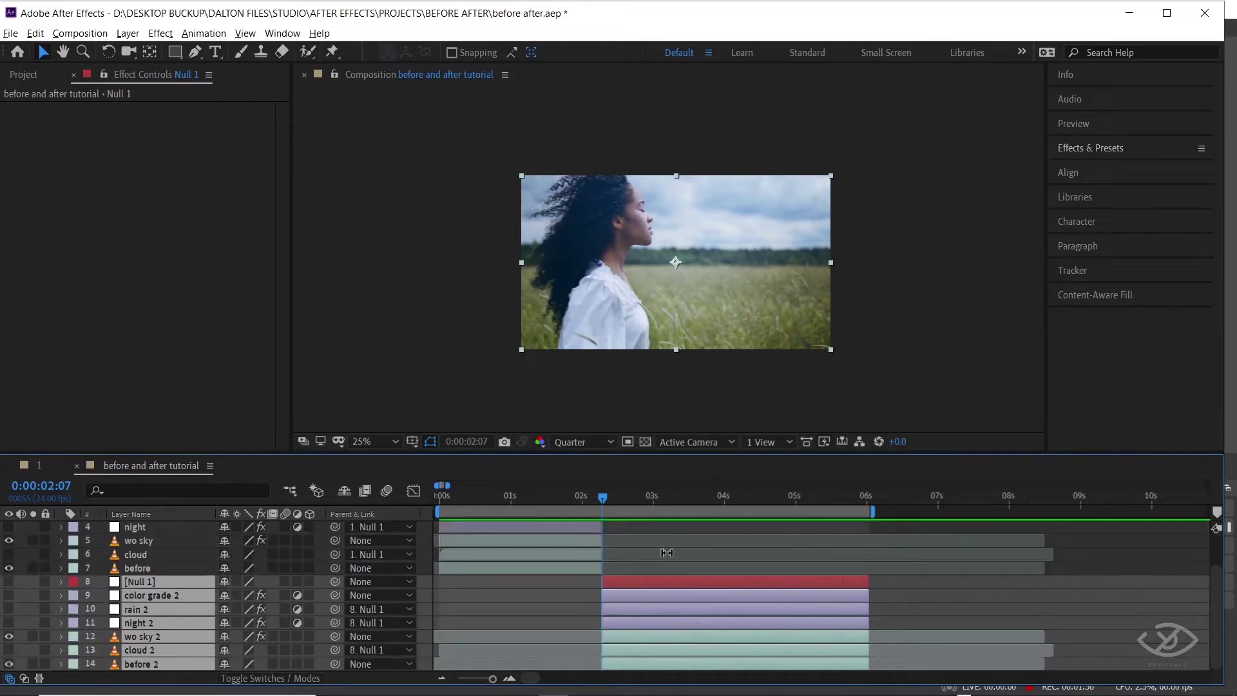
key("Page_Down")
key("equal")
key("equal")
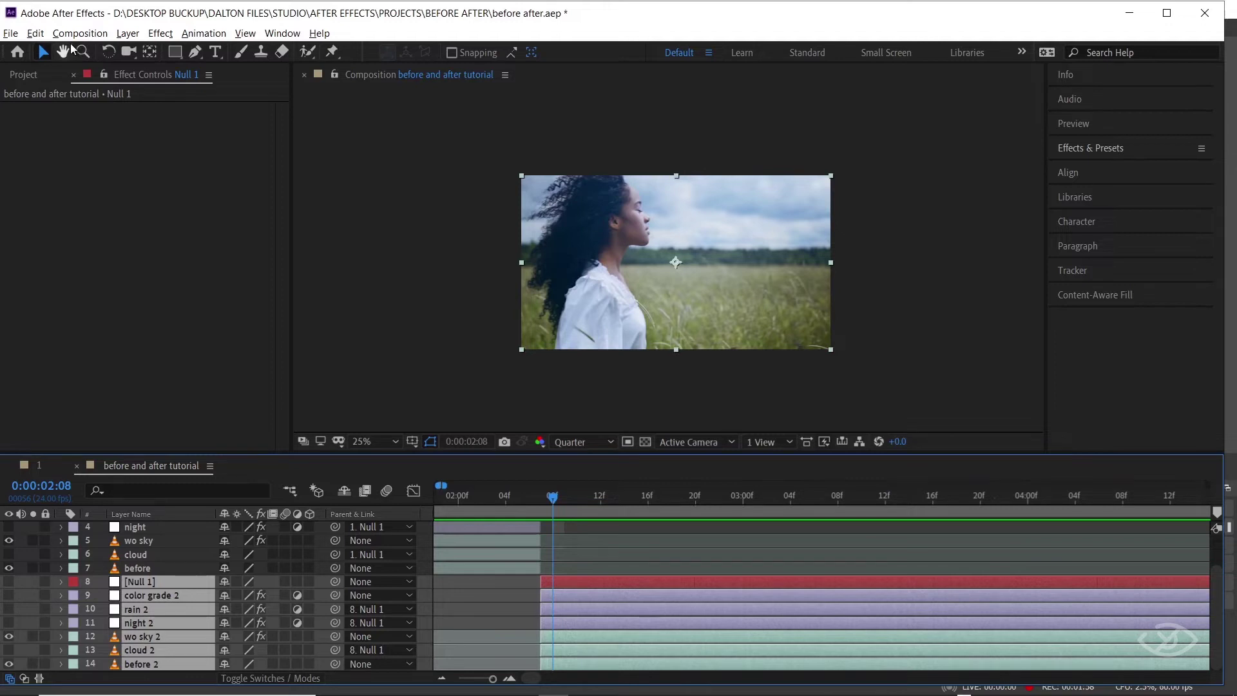
key("ctrl+Right")
- Split the layers again at 0:00:02:08 with Ctrl+Shift+D, creating the '3' copies
left_click(35, 33)
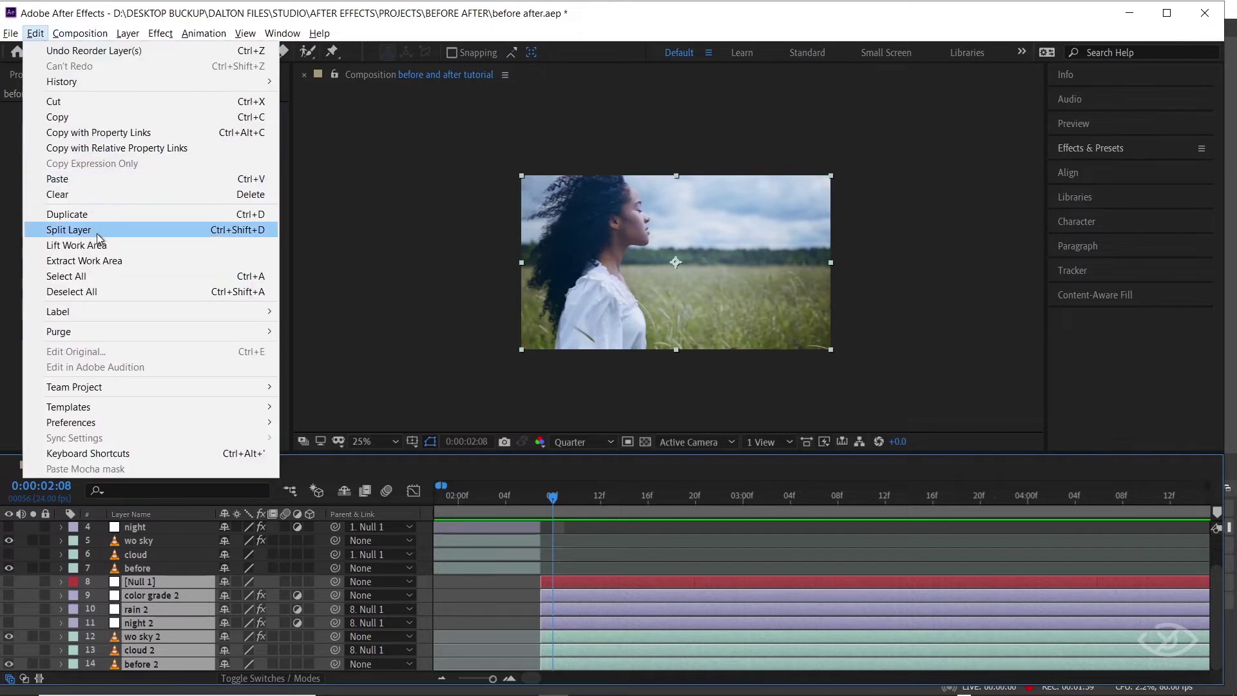
left_click(607, 575)
key("ctrl+shift+d")
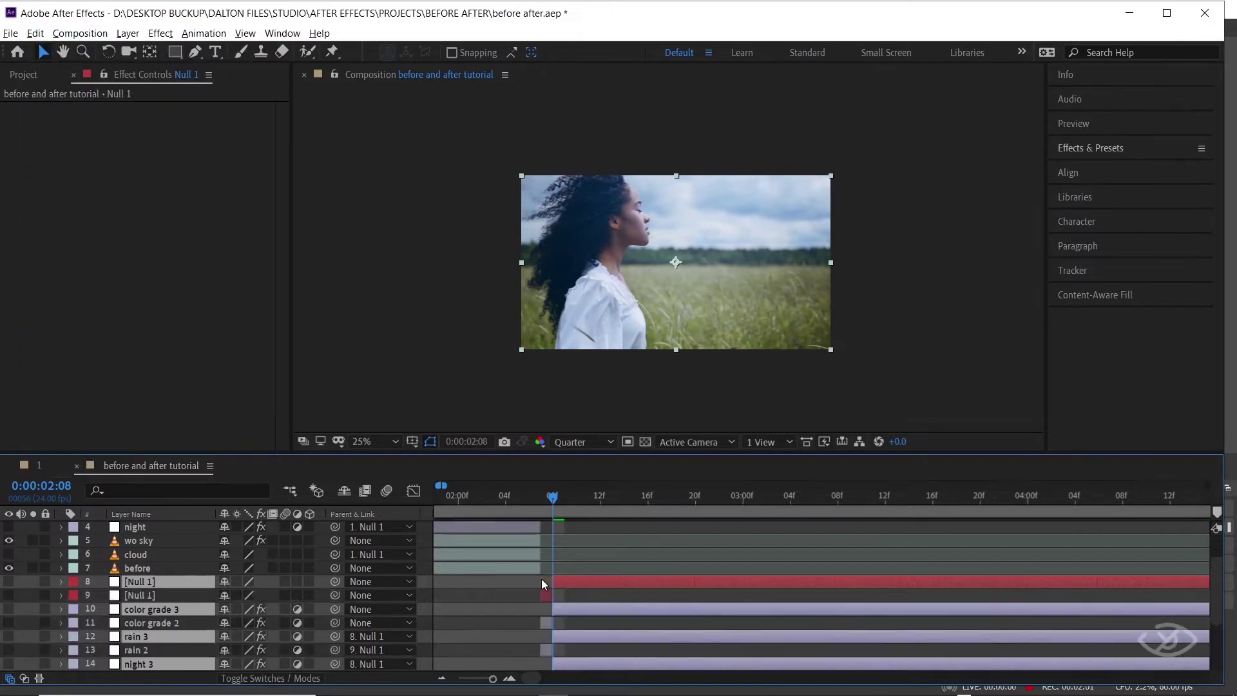
key("space")
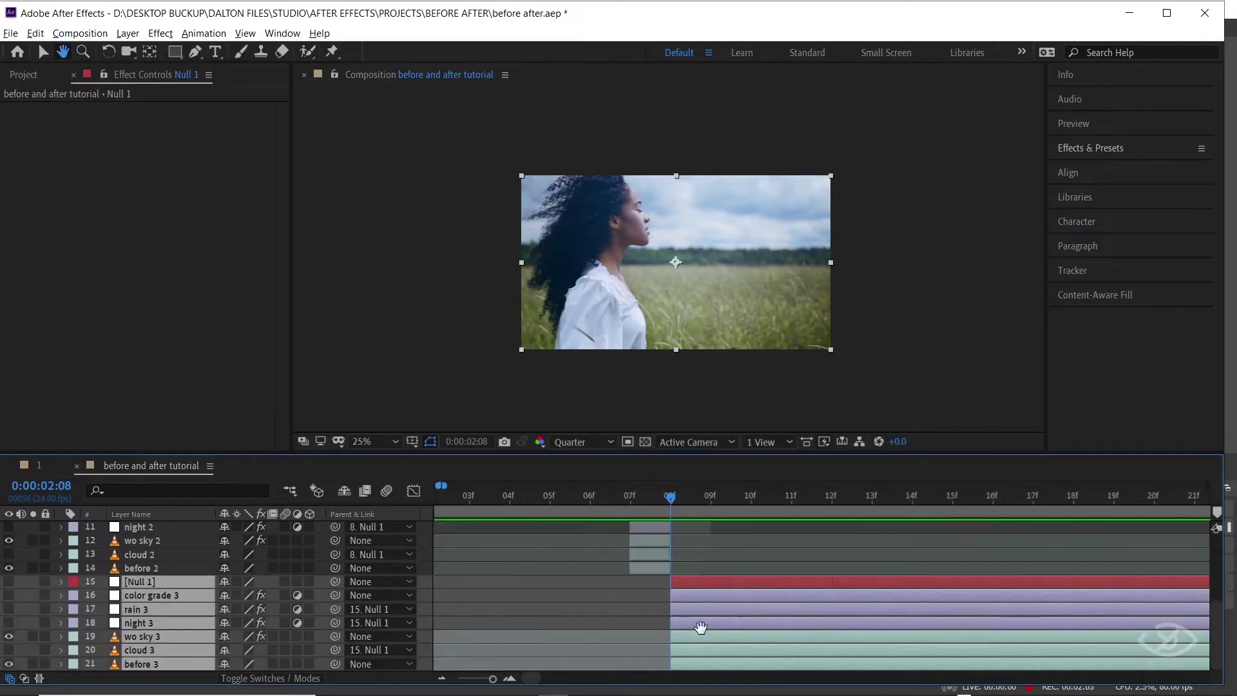
scroll(698, 629, "up", 4)
- At 2:07, turn on the cloud 2 layer and solo it with wo sky 2 to check
left_click(690, 541)
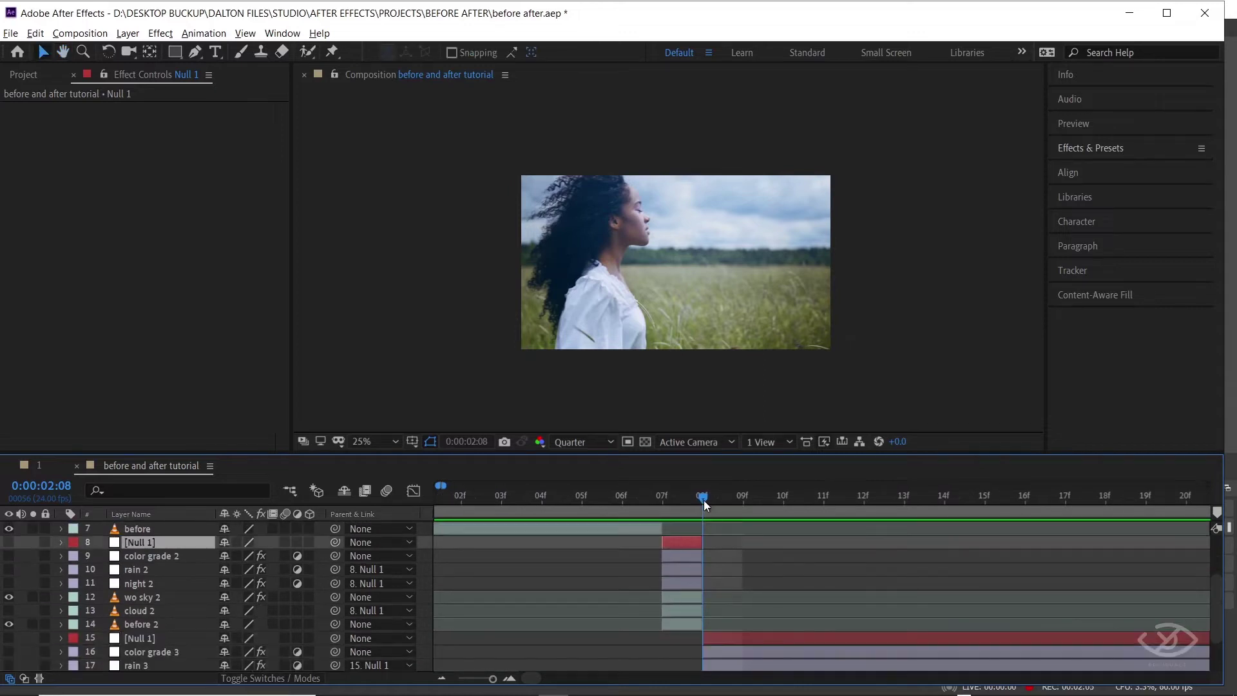
left_click_drag(701, 499, 666, 497)
left_click(682, 595)
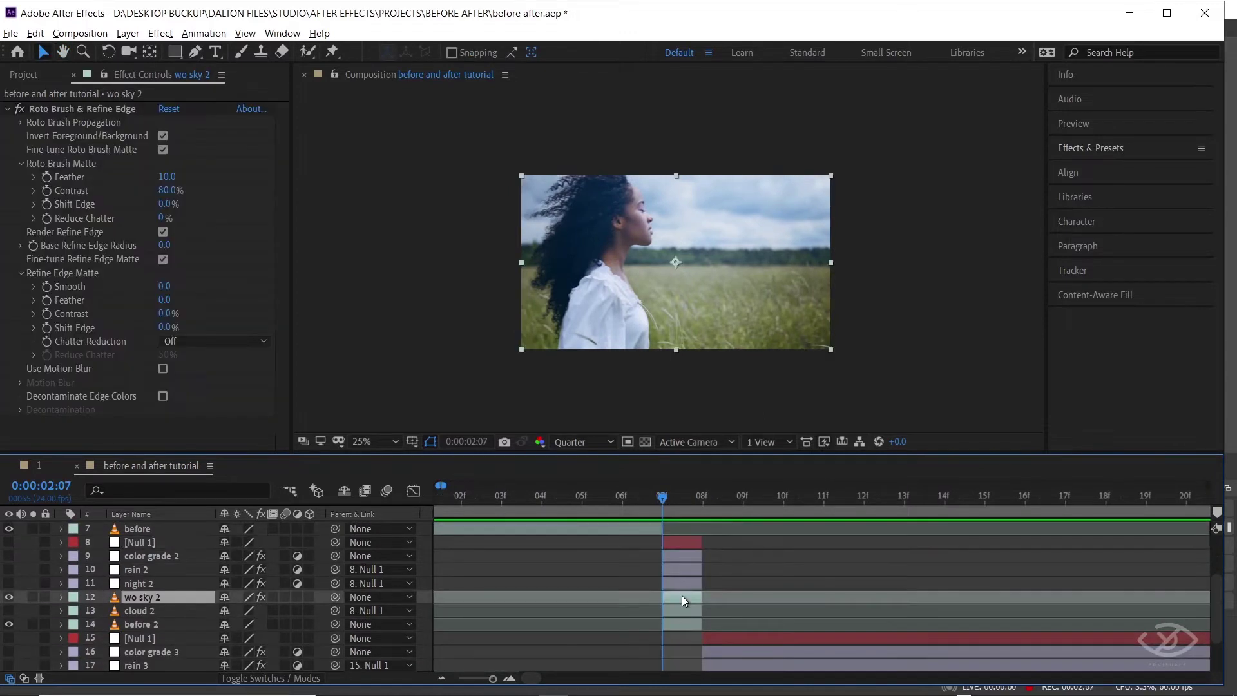
left_click(8, 610)
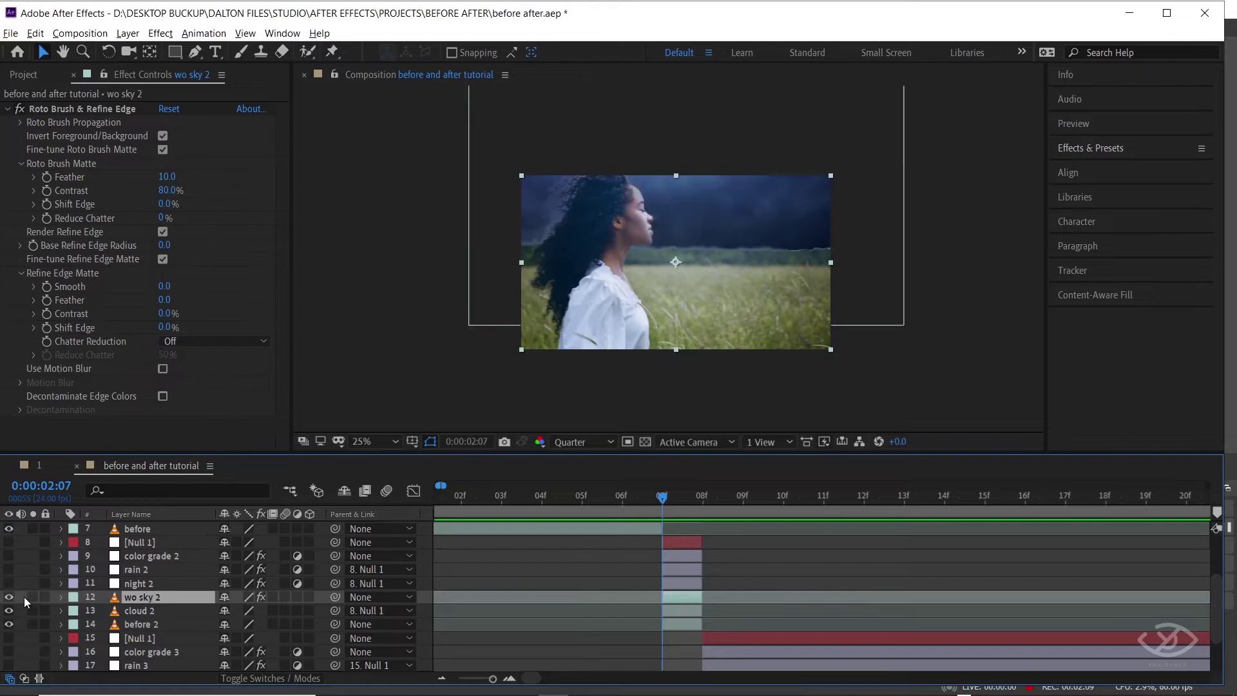
left_click(33, 597)
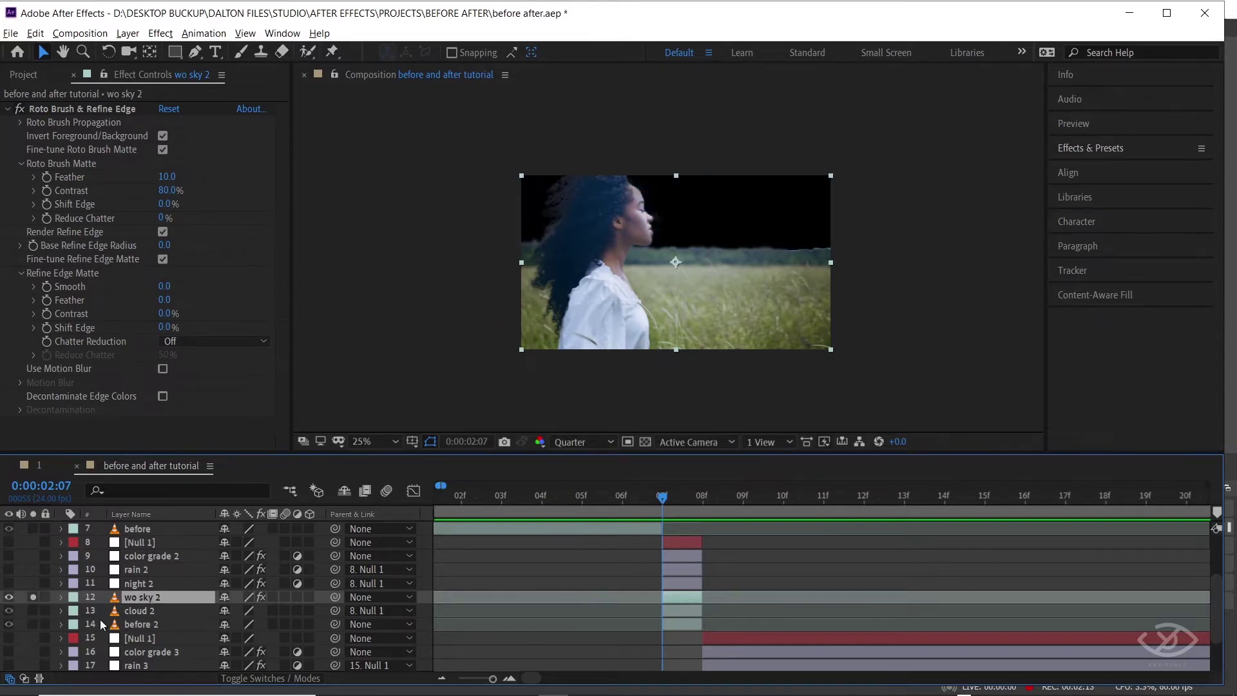
left_click(33, 610)
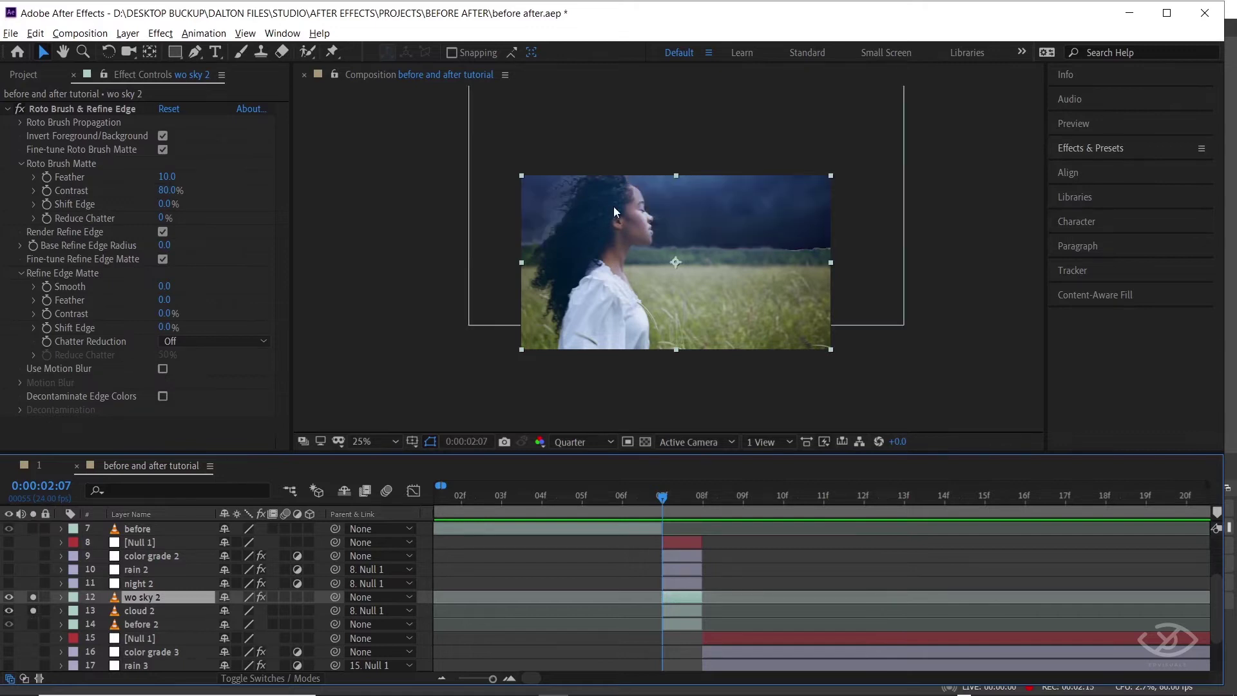
left_click(32, 597)
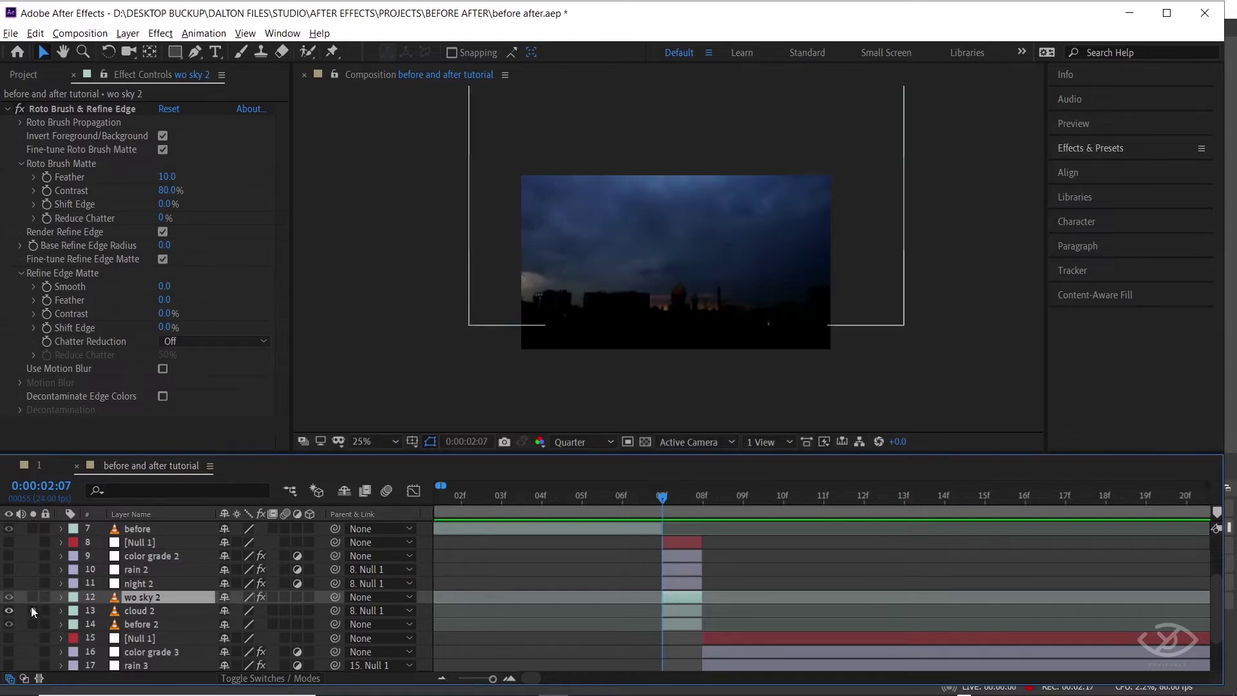
left_click(33, 610)
- Pre-compose wo sky 2 and cloud 2 into a new composition named 'after'
left_click(690, 608, "ctrl")
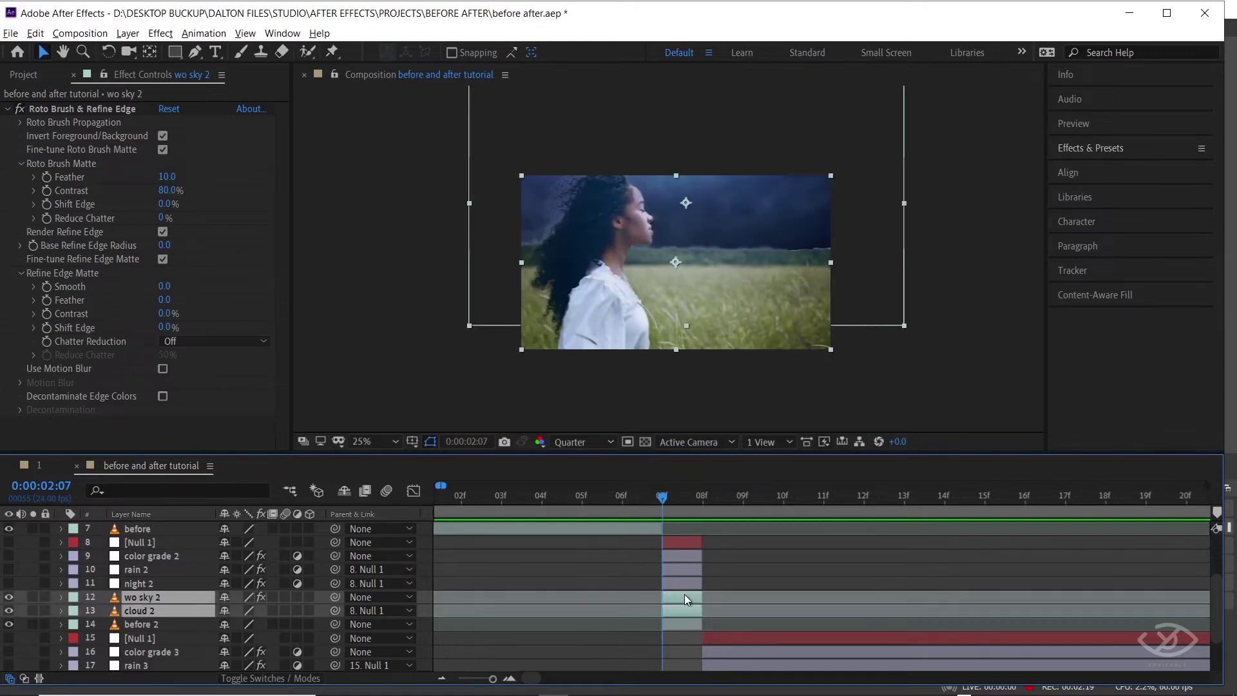
right_click(684, 594)
left_click(734, 534)
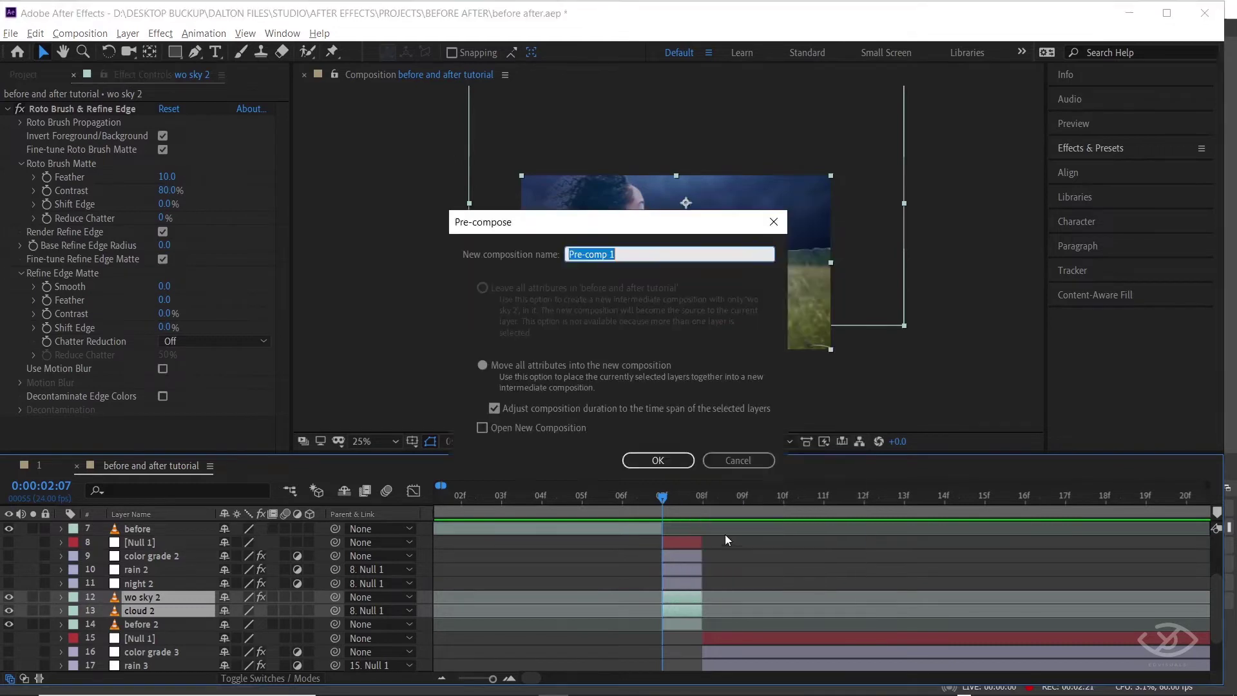
type("after")
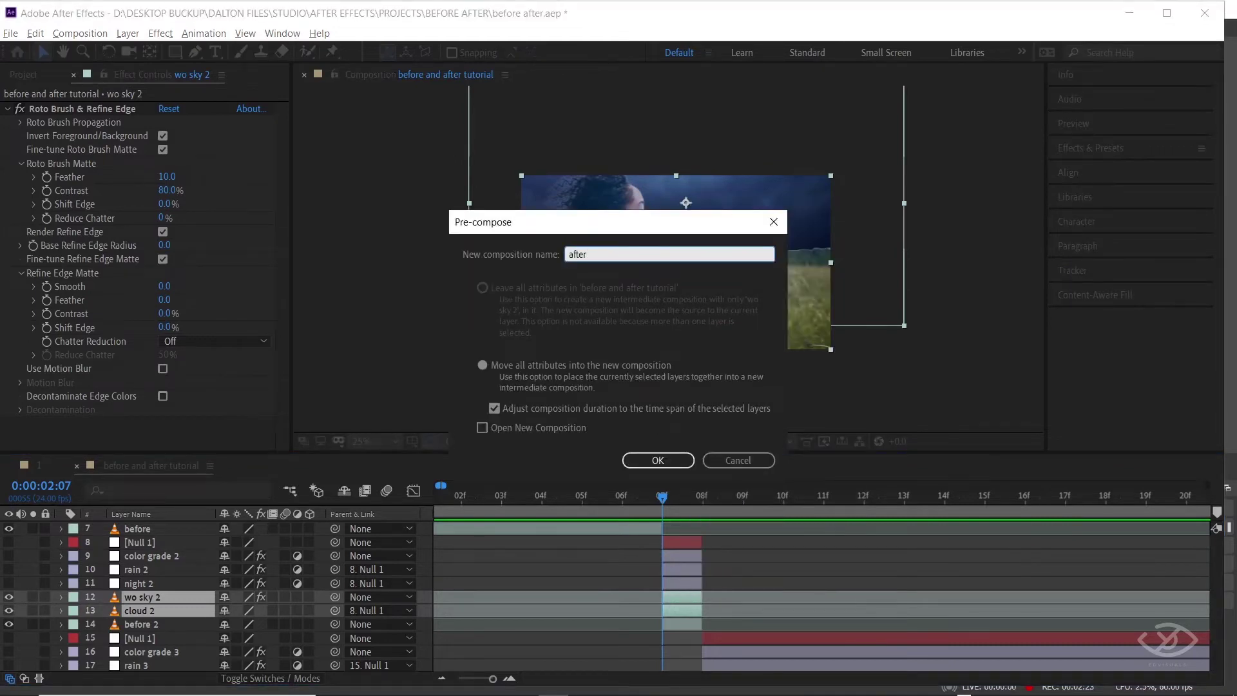
left_click(657, 460)
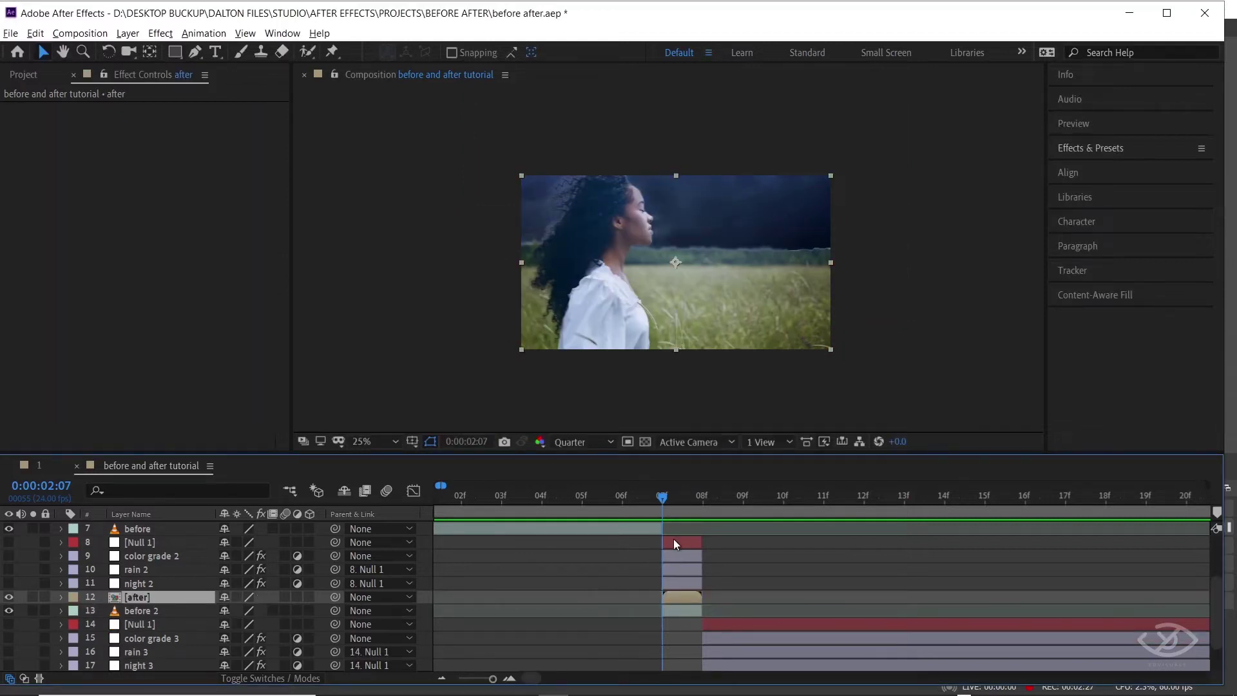
left_click(674, 539)
- Apply Freeze Frame to the selected layers, Null 1 through before 2
left_click(678, 606, "shift")
right_click(672, 542)
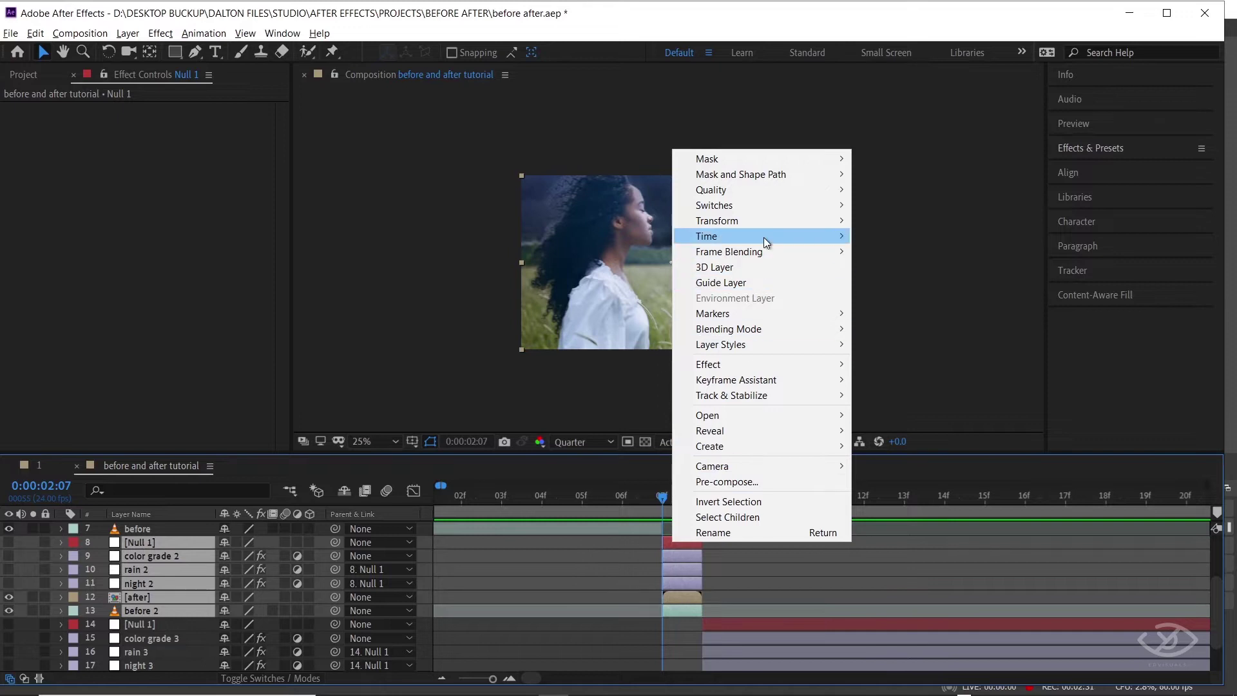
mouse_move(763, 237)
left_click(880, 281)
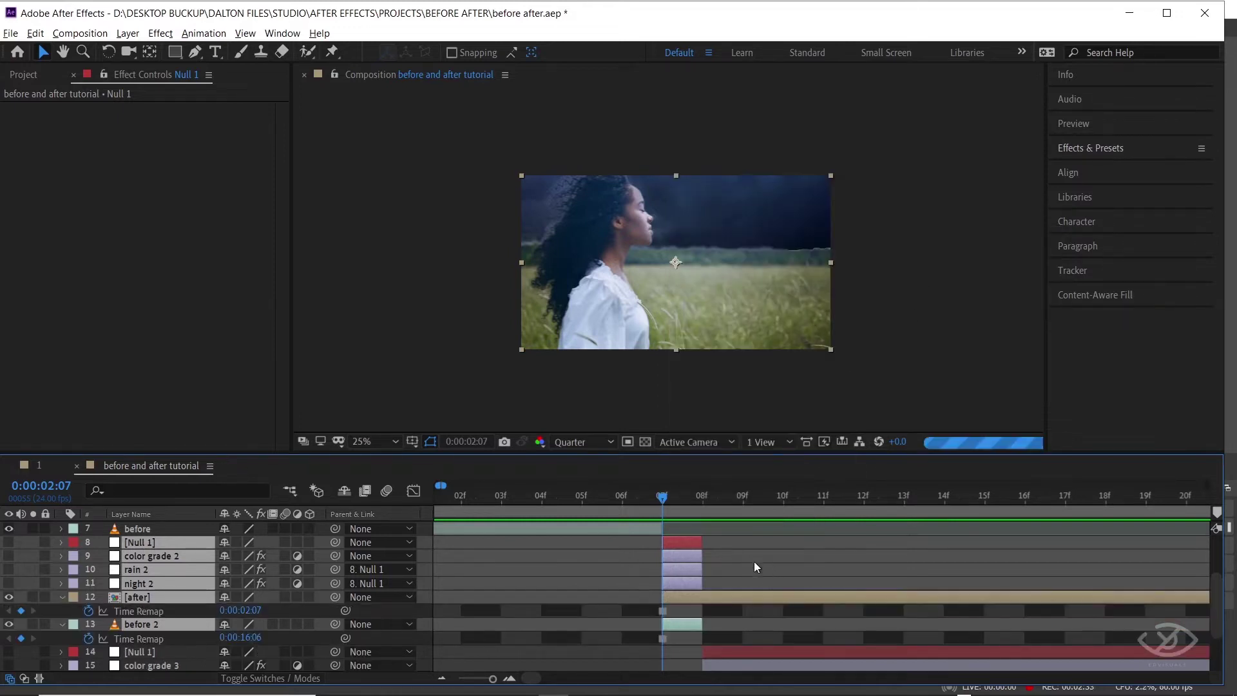
scroll(926, 563, "up", 1)
scroll(737, 566, "down", 3)
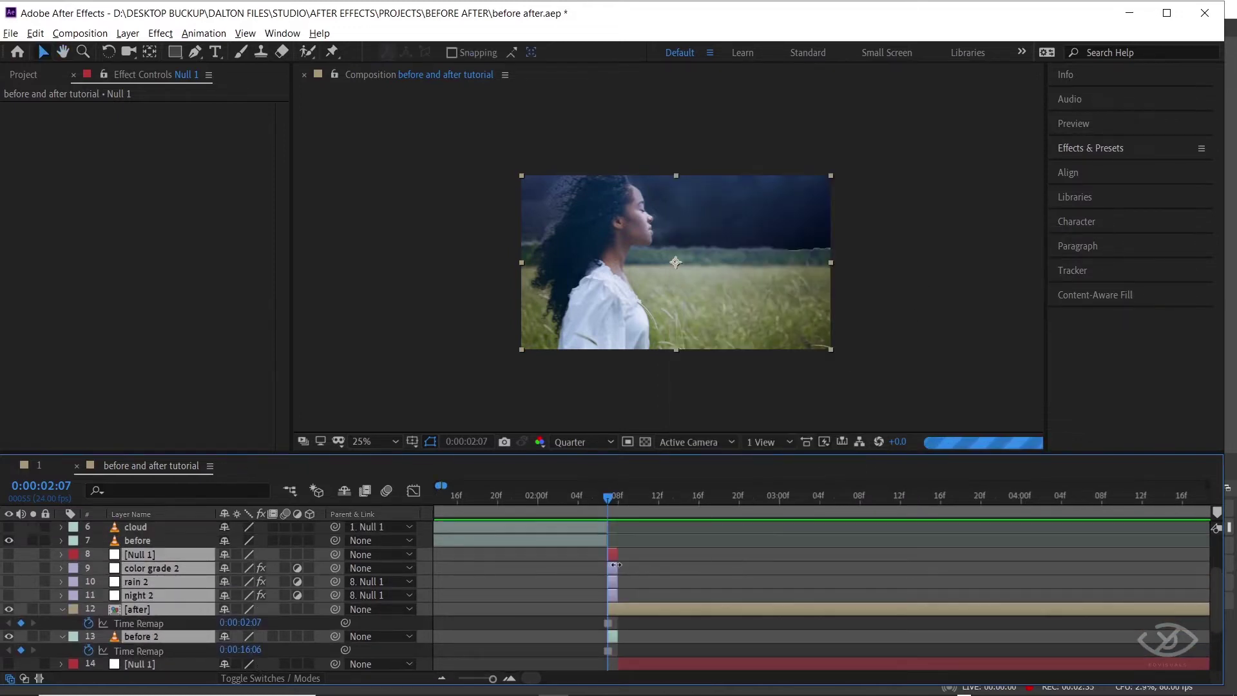
- Extend the short middle layers and trim them to end at 0:00:03:11, then preview
left_click_drag(615, 564, 968, 564)
scroll(948, 563, "up", 2)
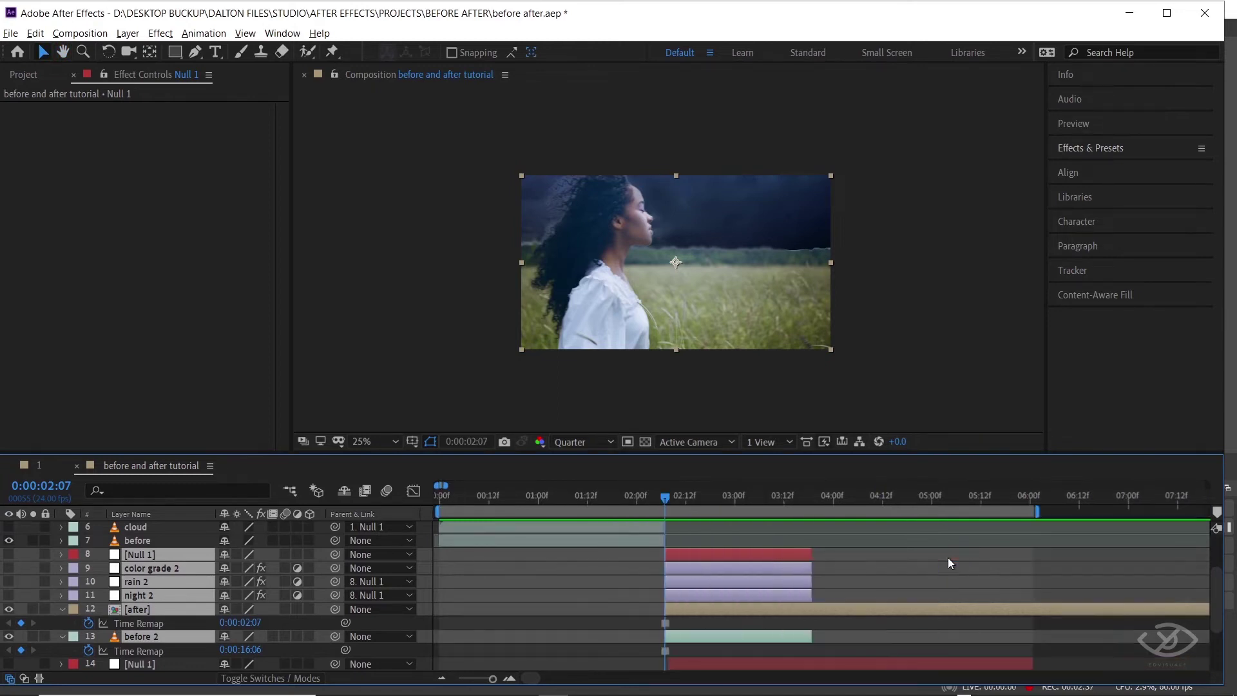
key("space")
left_click(801, 493)
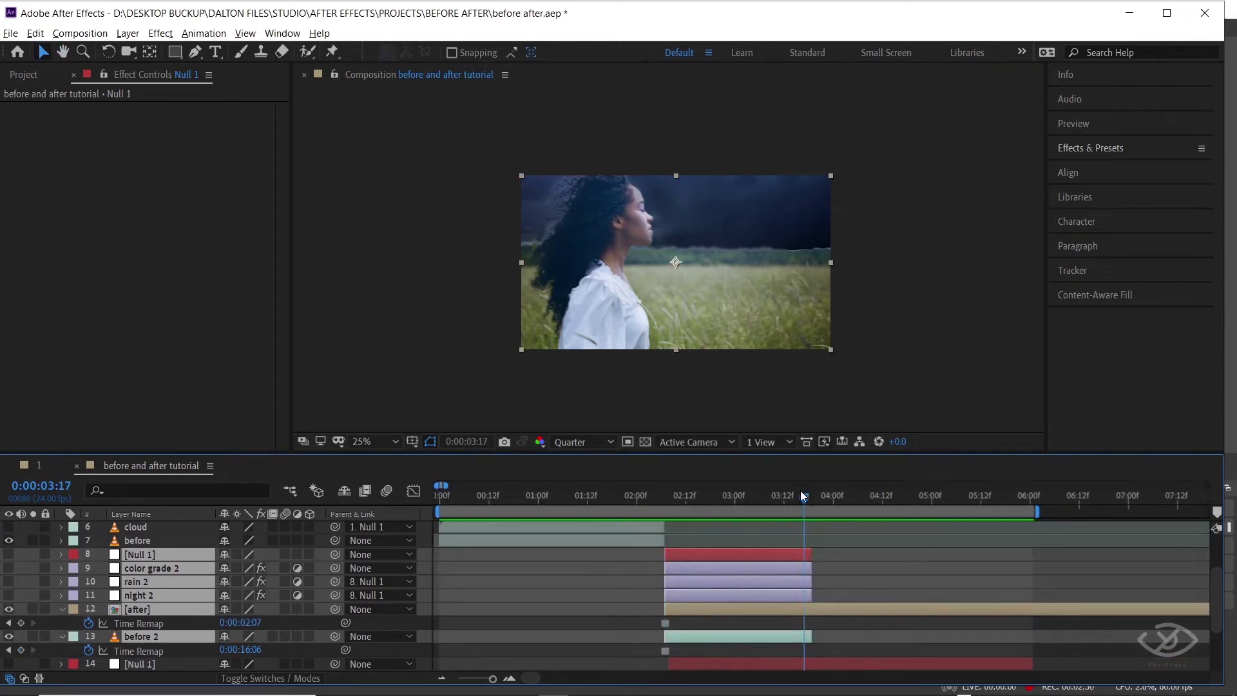
left_click_drag(803, 495, 783, 506)
key("alt+bracketright")
left_click(571, 497)
key("space")
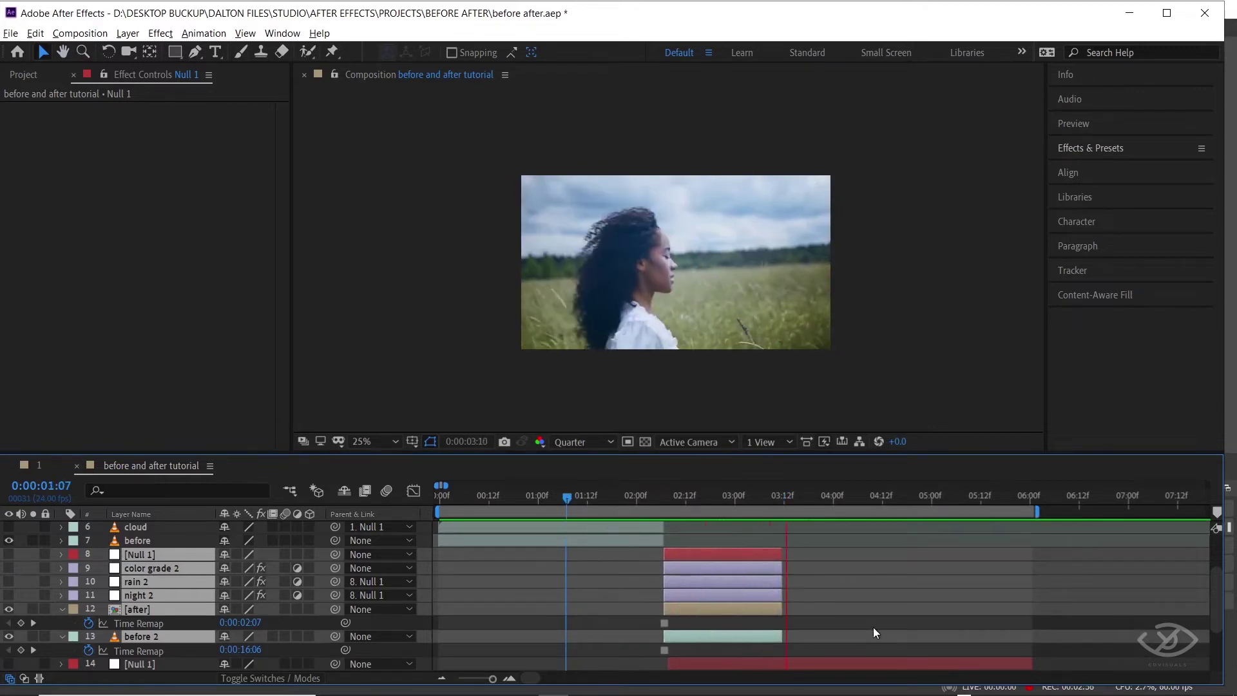
key("space")
scroll(827, 597, "down", 2)
key("ctrl+Down")
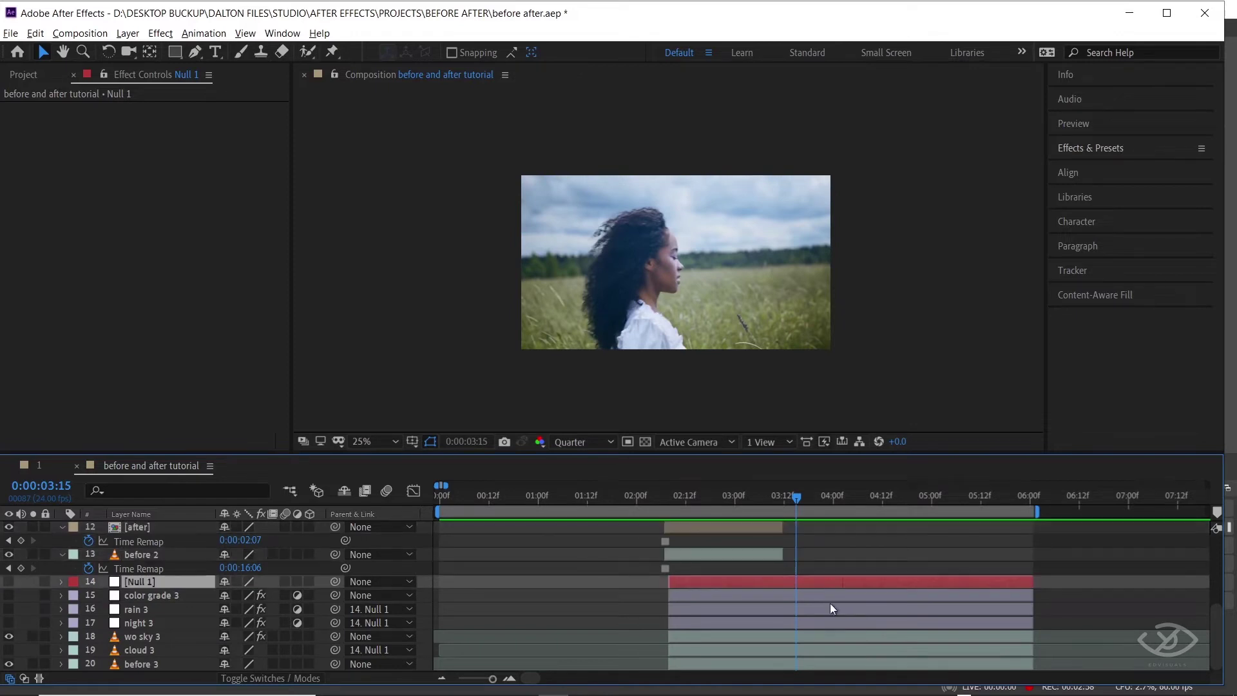
- Move layers 14–20 to start at 3:15, extend the work area to their end, and save
left_click(826, 658, "shift")
left_click_drag(755, 579, 883, 583)
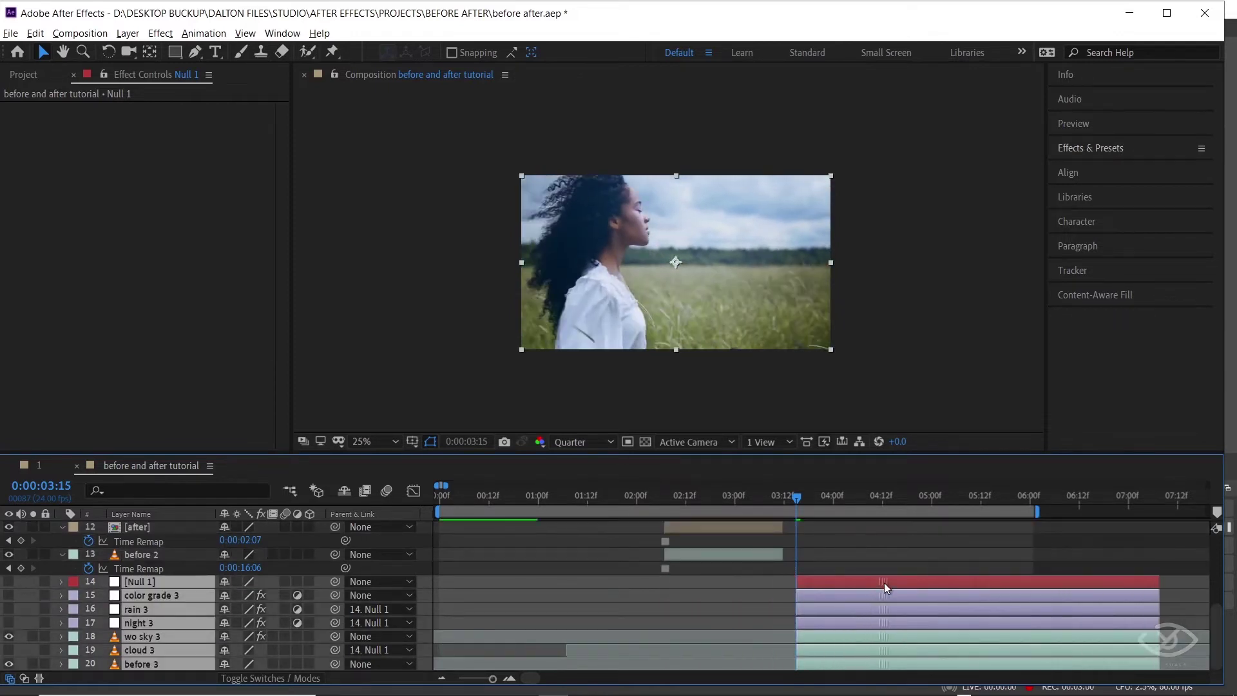
key("space")
scroll(776, 603, "up", 4)
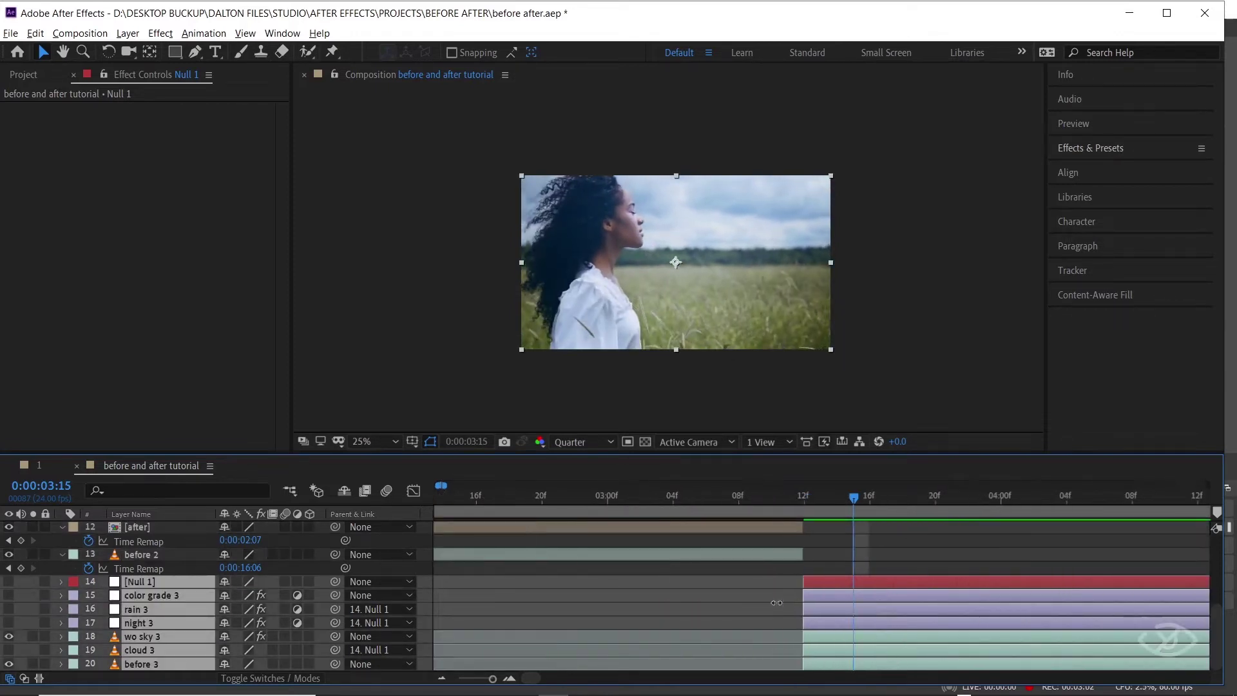
scroll(776, 602, "down", 5)
left_click_drag(829, 509, 908, 521)
key("ctrl+s")
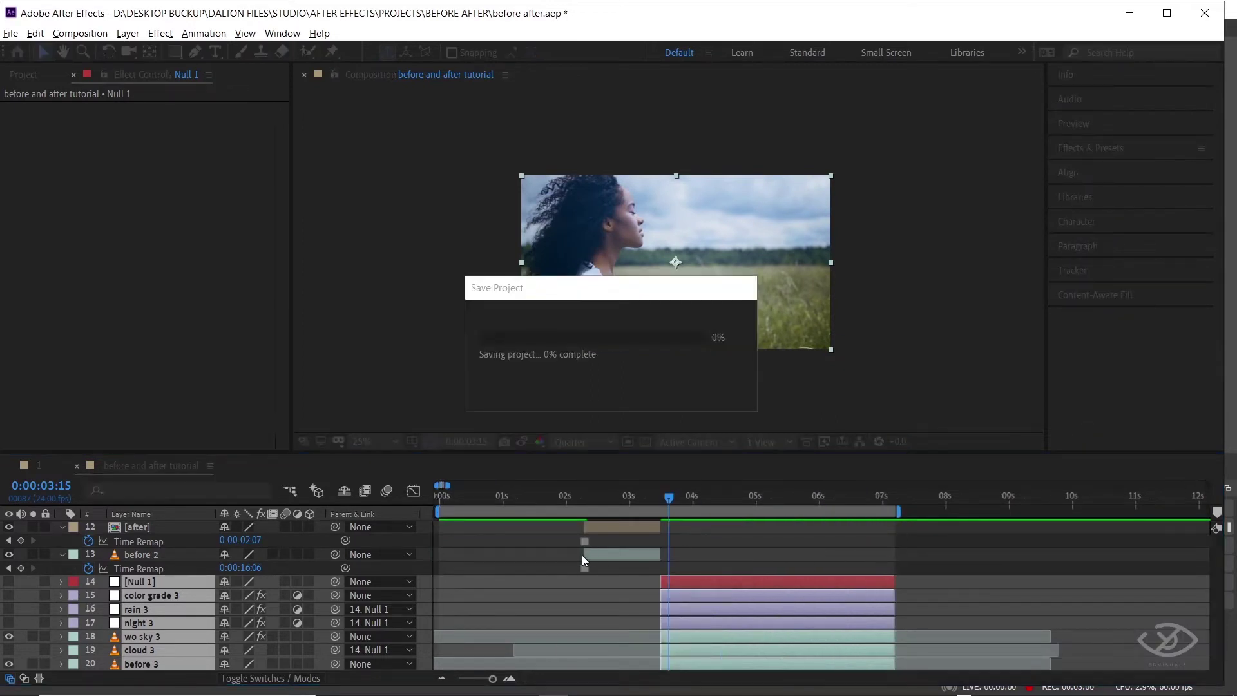
- Preview from 1 second, then select the after layer, step back a frame and solo it
left_click(502, 499)
scroll(627, 594, "up", 4)
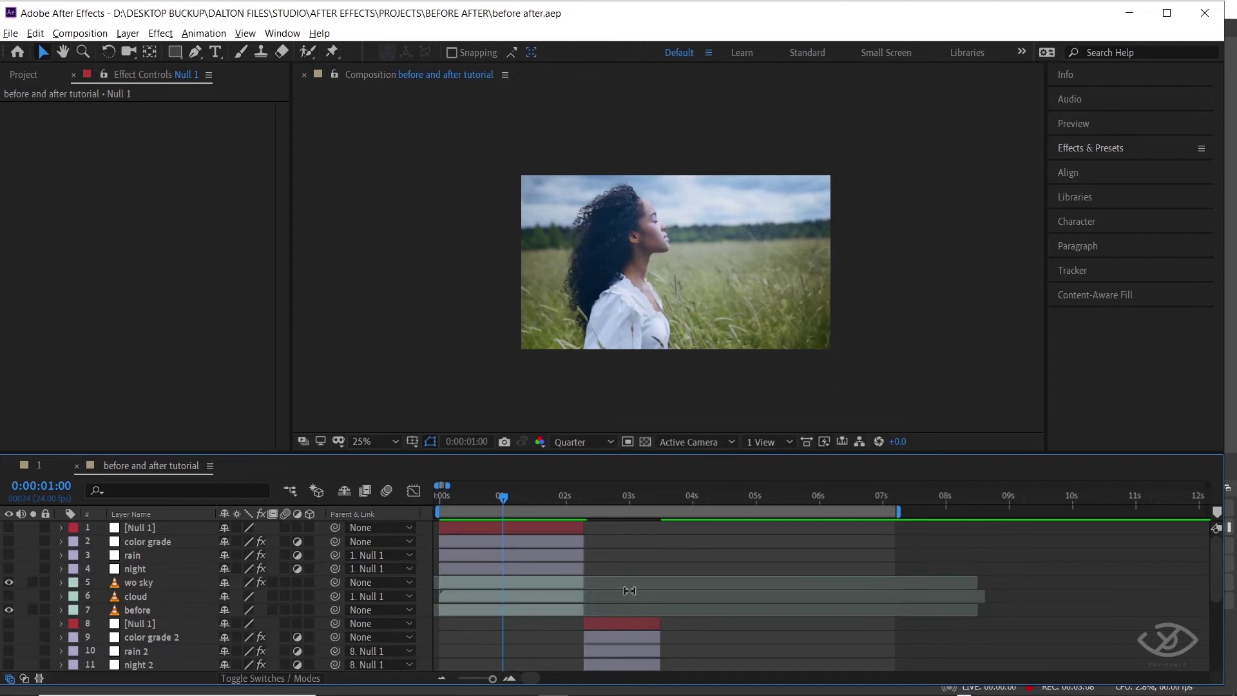
scroll(629, 591, "down", 3)
key("space")
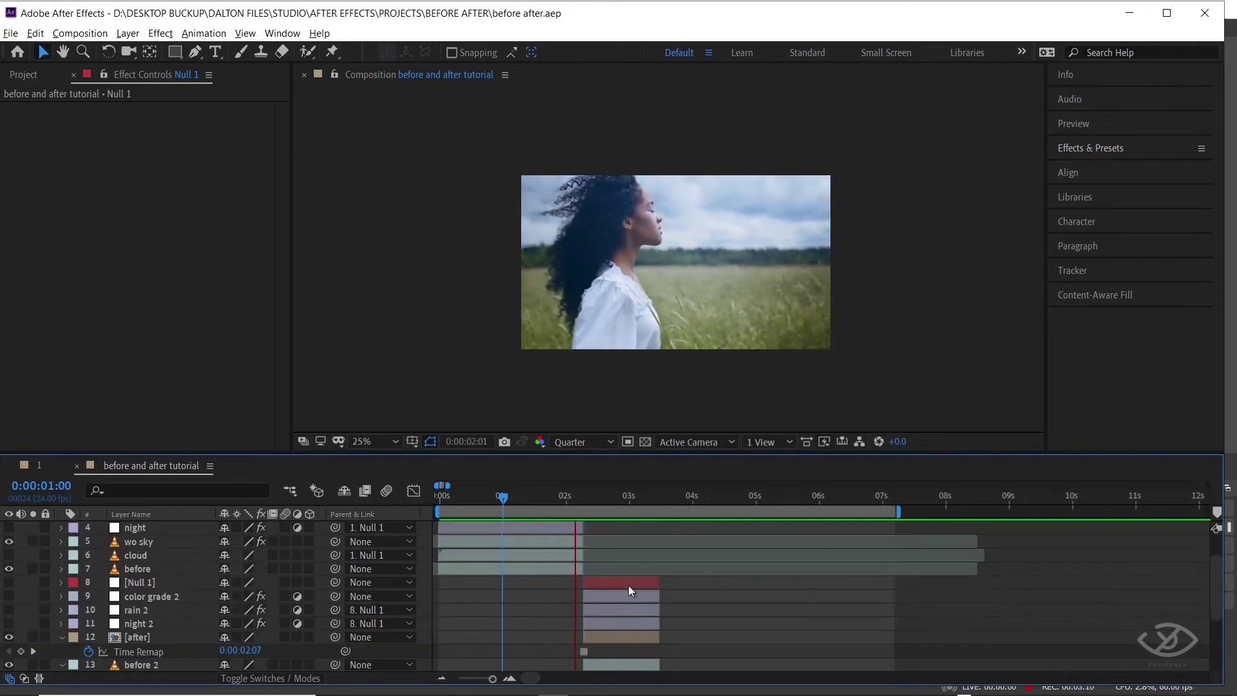
key("space")
scroll(585, 655, "up", 2)
scroll(782, 614, "down", 3)
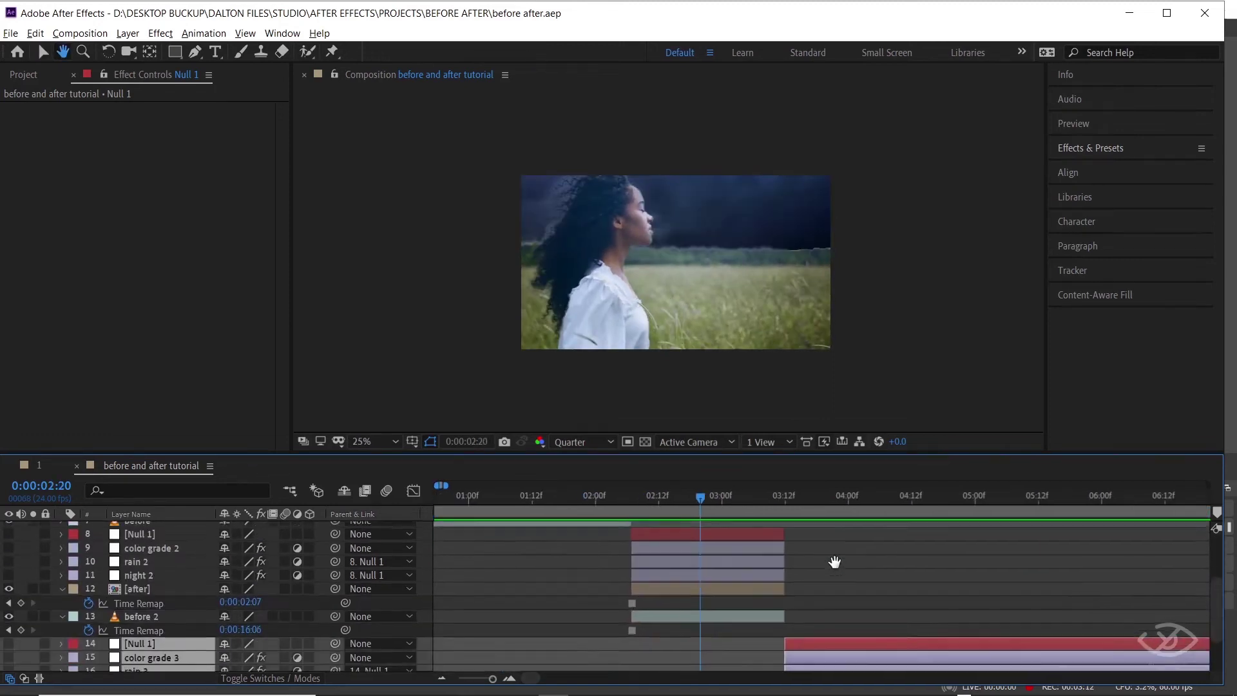
left_click(727, 587)
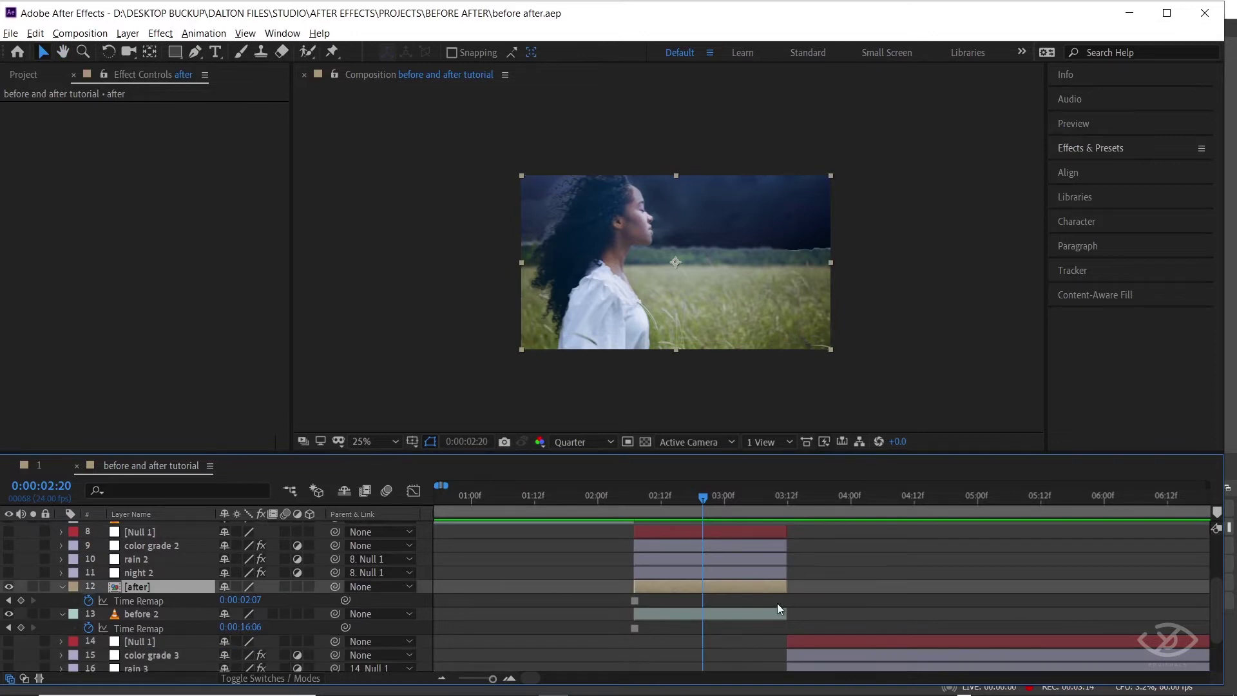
key("Page_Up")
left_click(33, 585)
- Add a Linear Wipe to 'after' at -90° with a 100% Transition Completion keyframe at 02:08
left_click(156, 35)
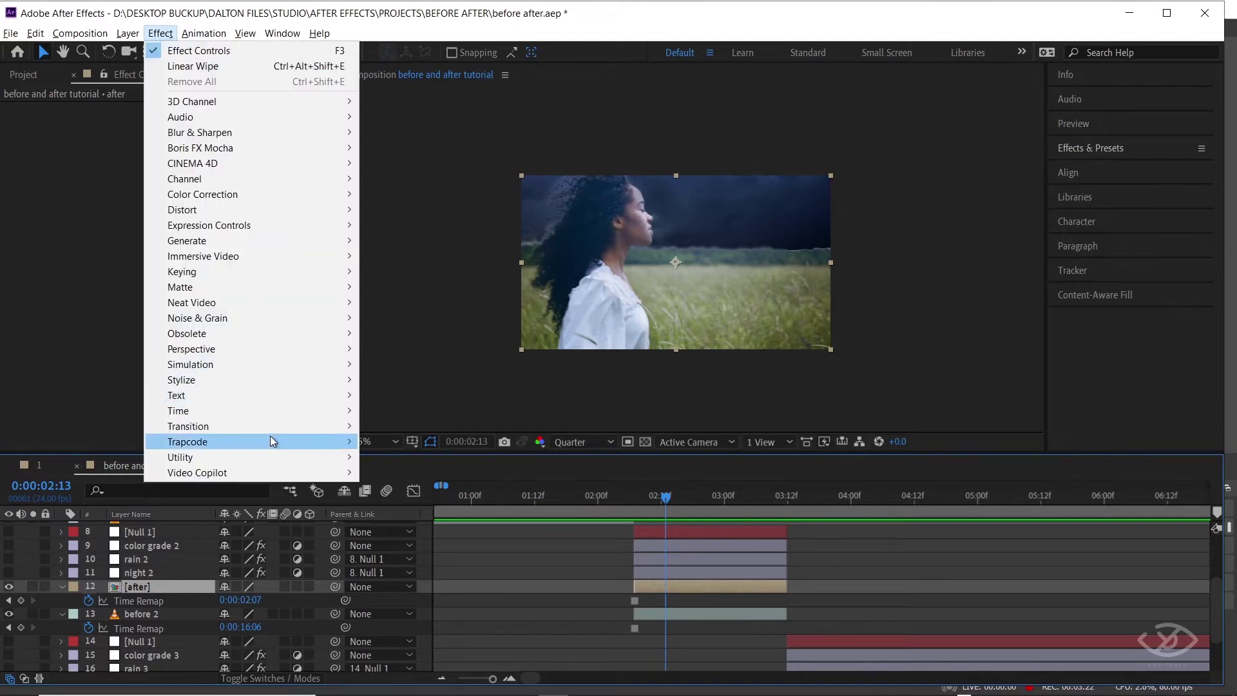
mouse_move(270, 426)
left_click(432, 643)
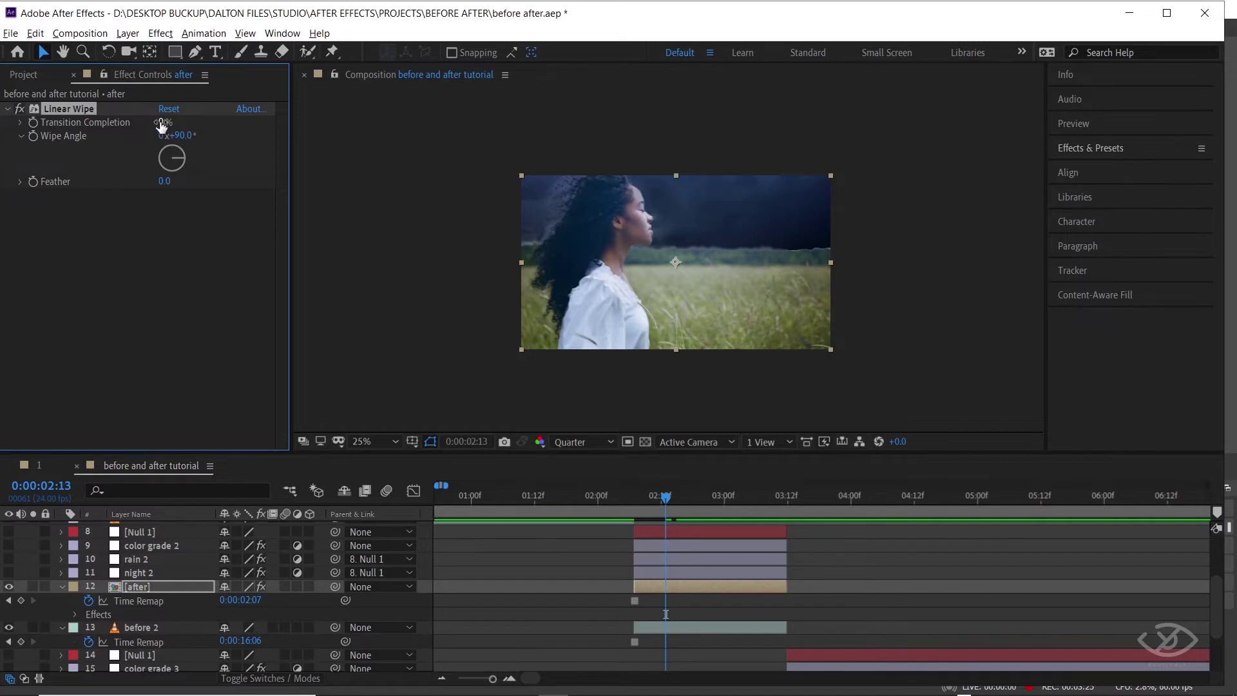
left_click_drag(166, 121, 206, 121)
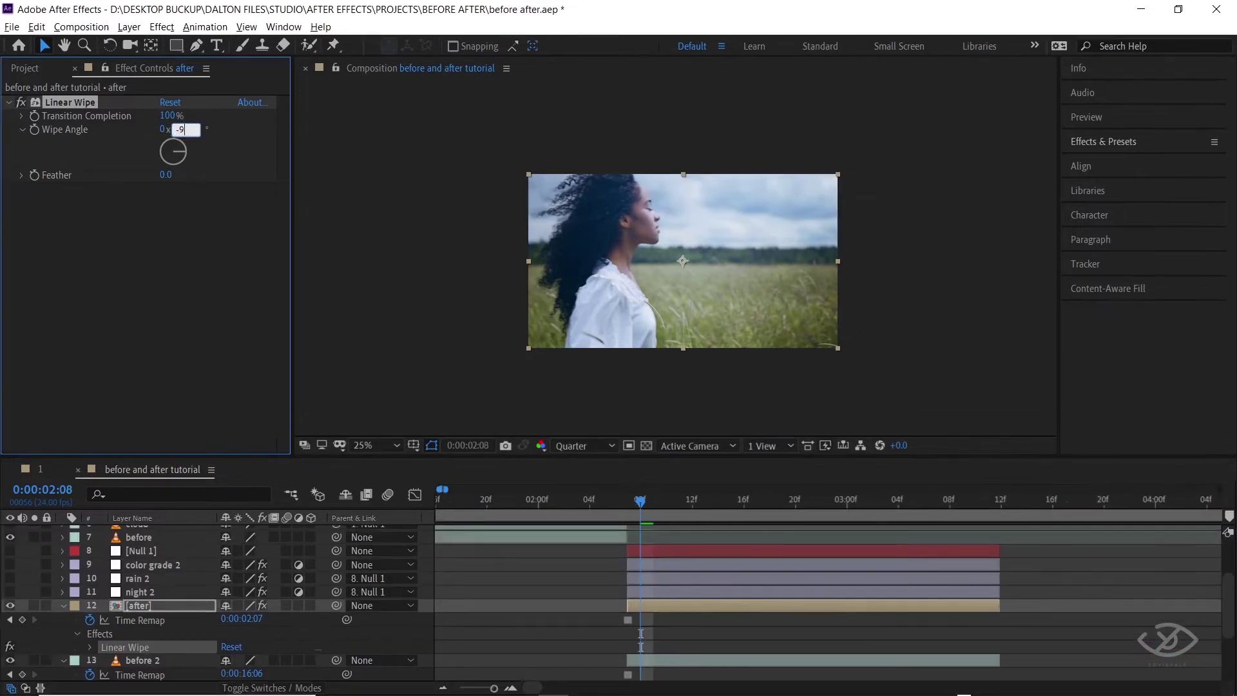
type("0")
key("Return")
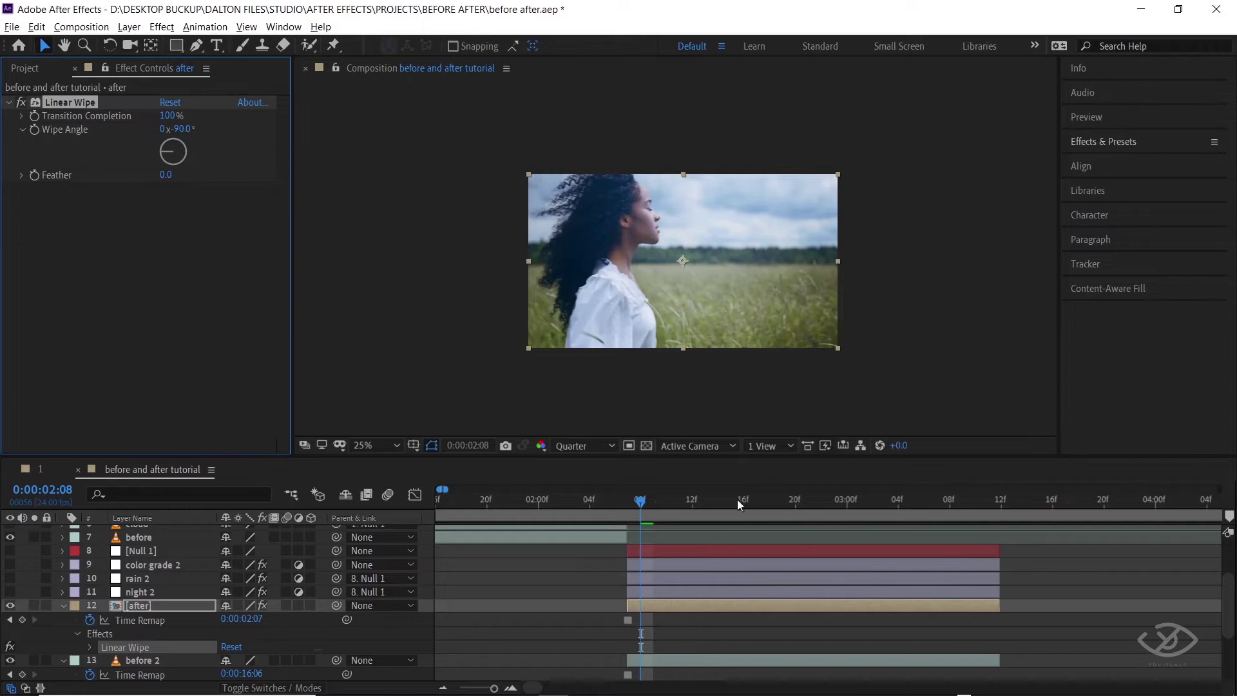
left_click(35, 116)
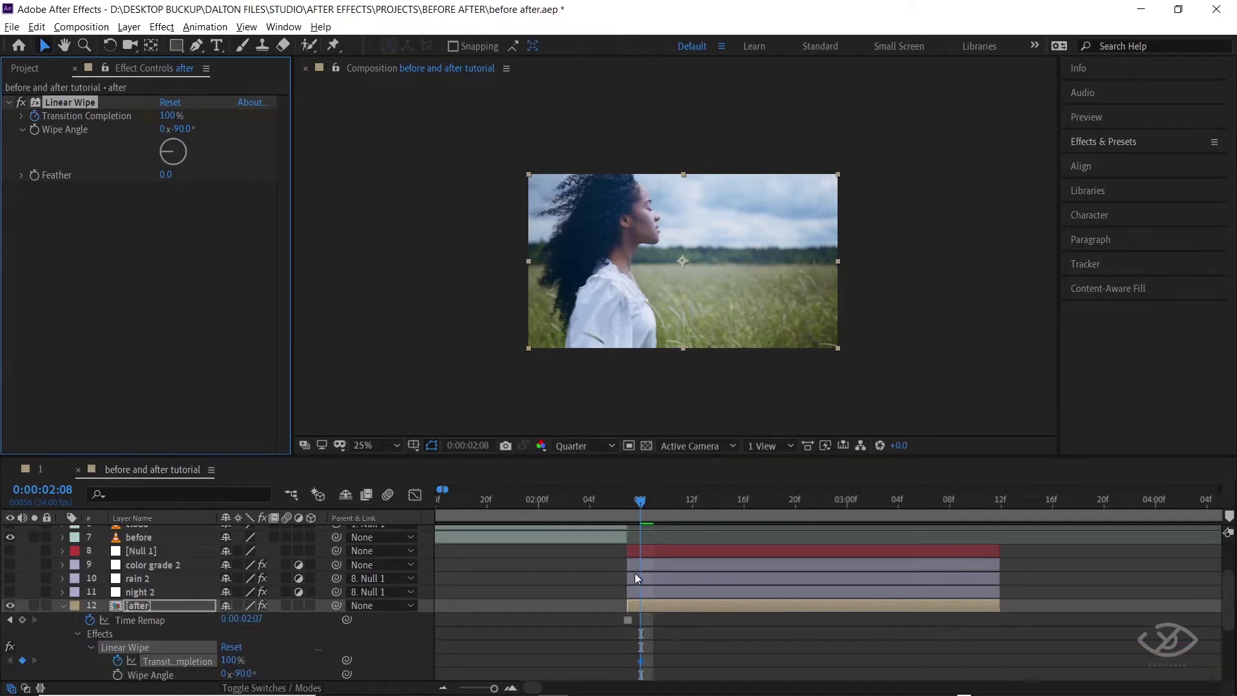
- Add a 0% Transition Completion keyframe at 0:00:02:12
scroll(651, 612, "up", 2, "alt")
scroll(675, 648, "down", 5)
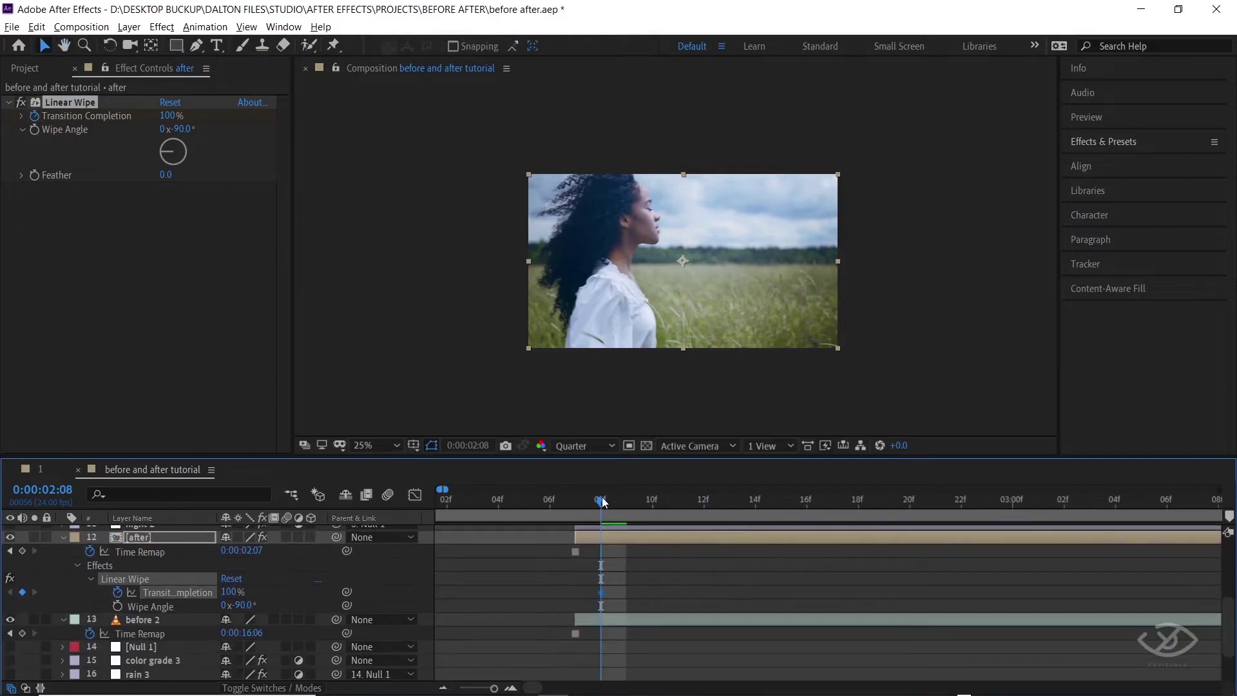
left_click_drag(603, 503, 703, 501)
left_click(170, 116)
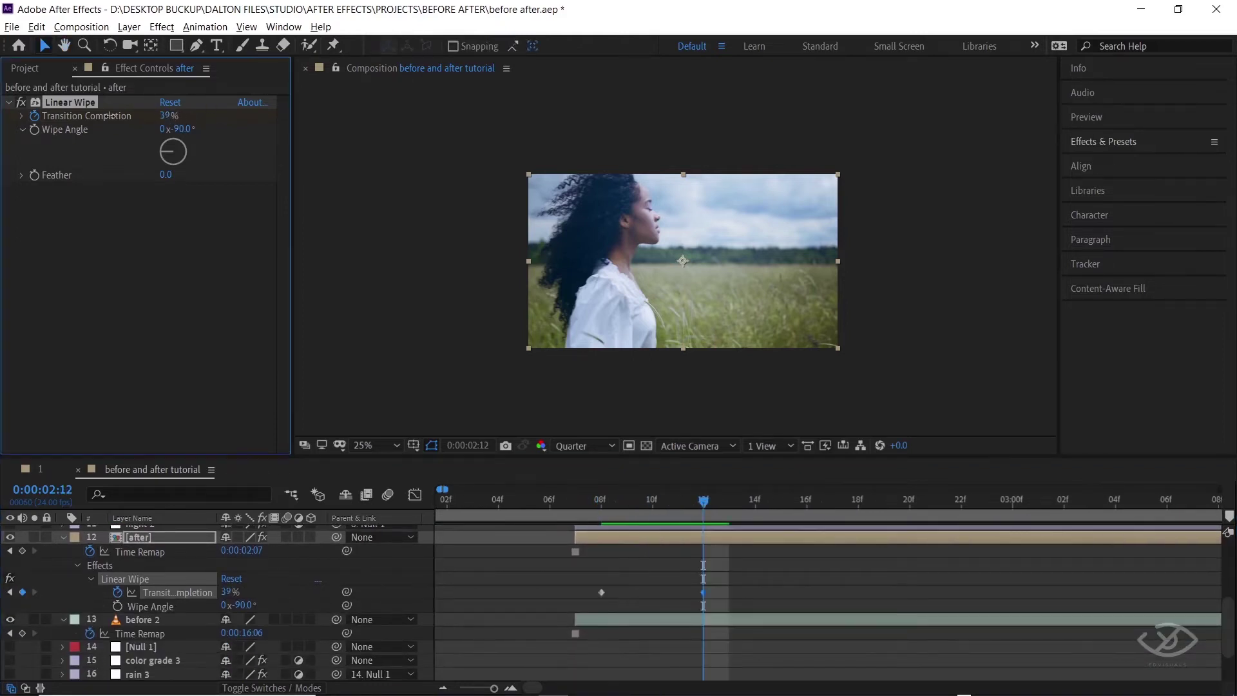
type("0")
key("Return")
- Preview the wipe, then return to the Selection tool and scrub back to about 02:13
key("space")
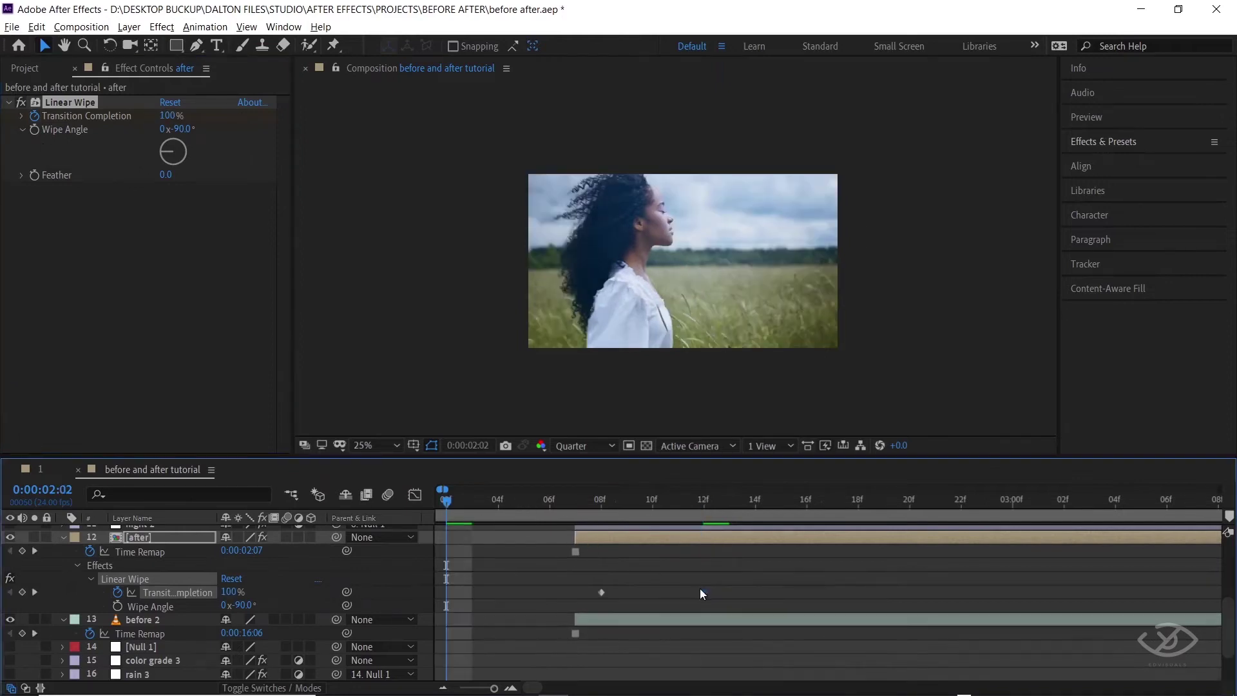
scroll(797, 612, "down", 3)
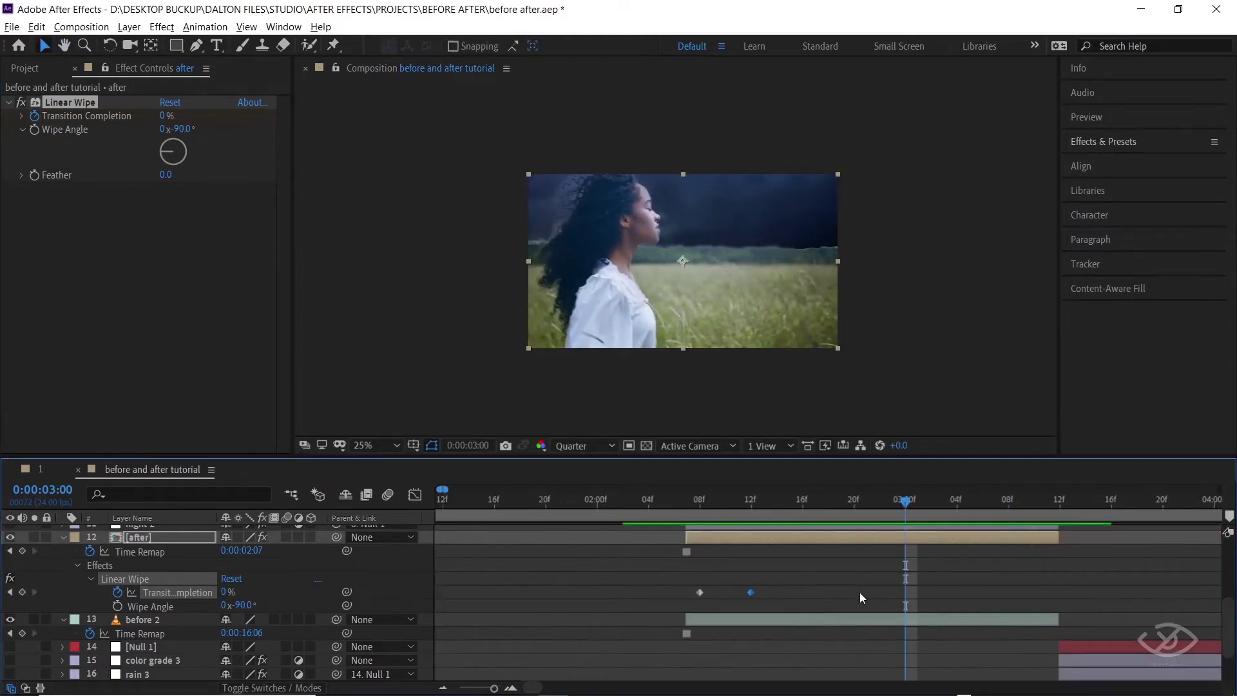
scroll(860, 593, "up", 2)
scroll(818, 566, "down", 2)
scroll(769, 619, "down", 1)
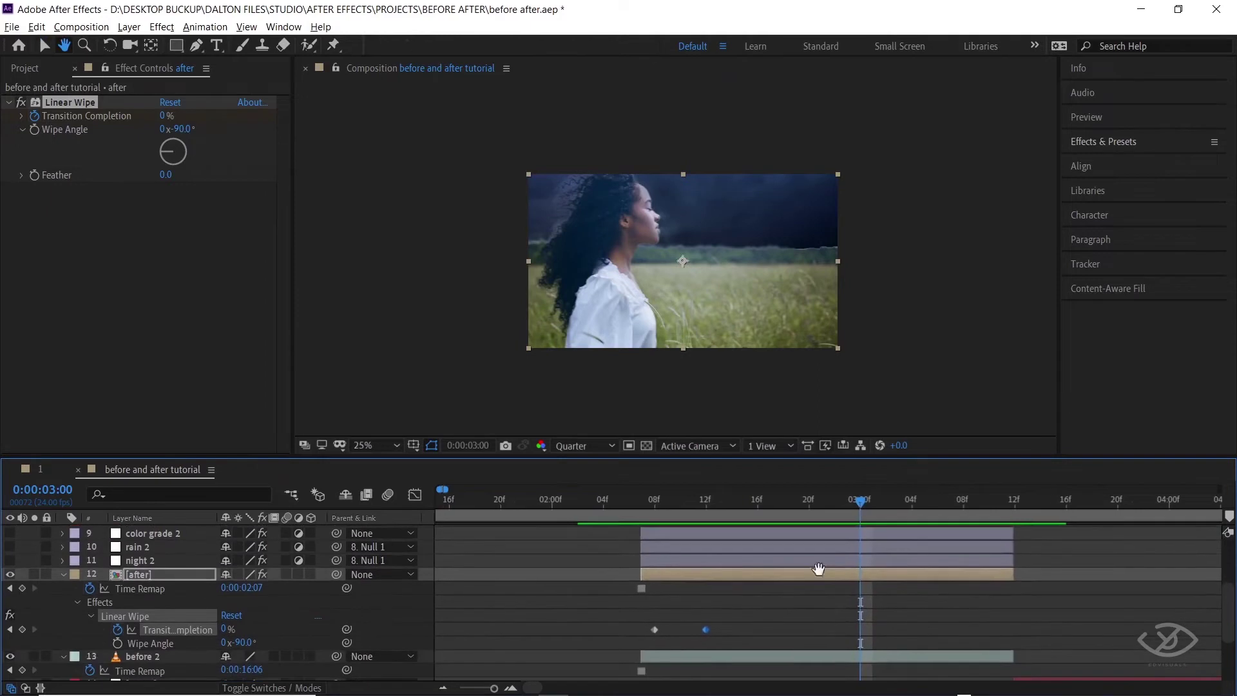
key("v")
left_click_drag(854, 506, 706, 510)
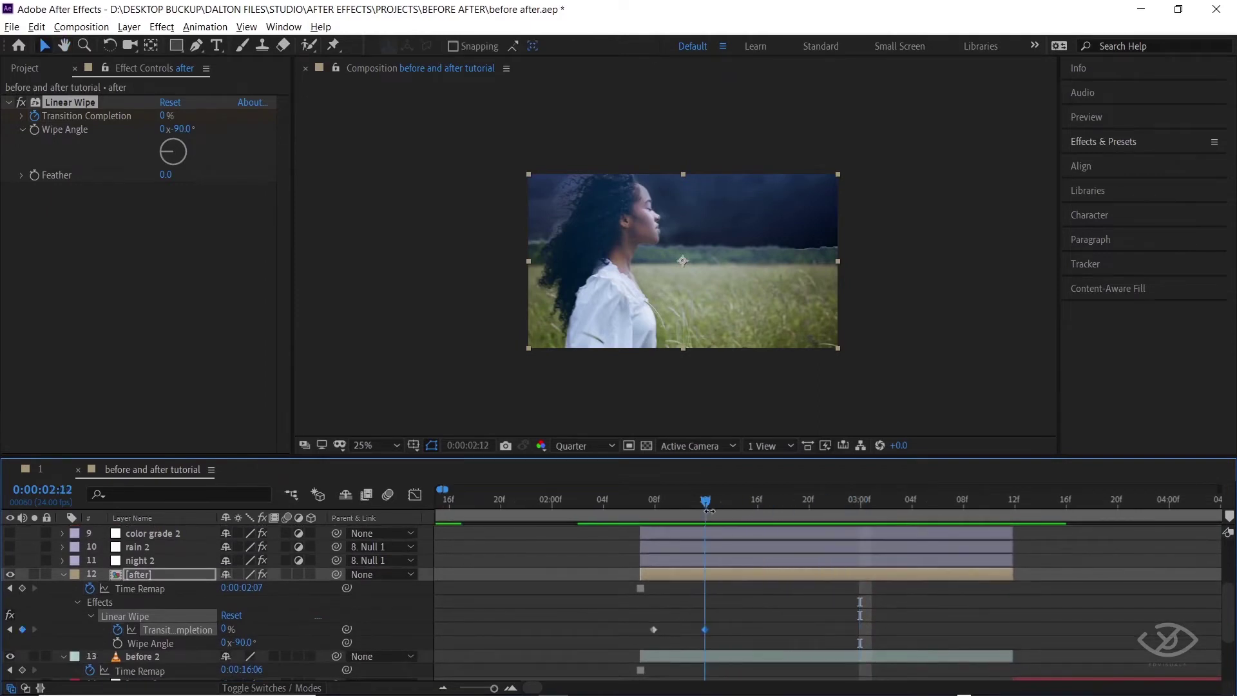
- Show the night 2 layer and keyframe its Position at 02:12 with X off-frame at -3401.4
left_click(729, 564)
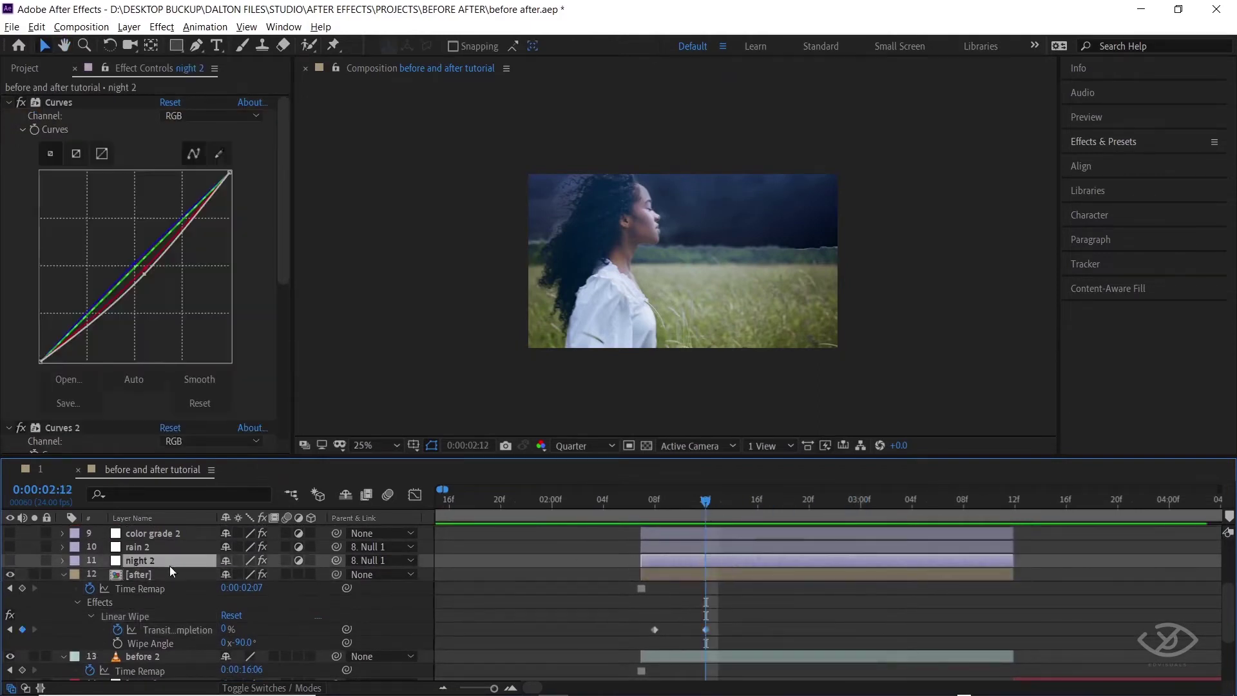
left_click(10, 562)
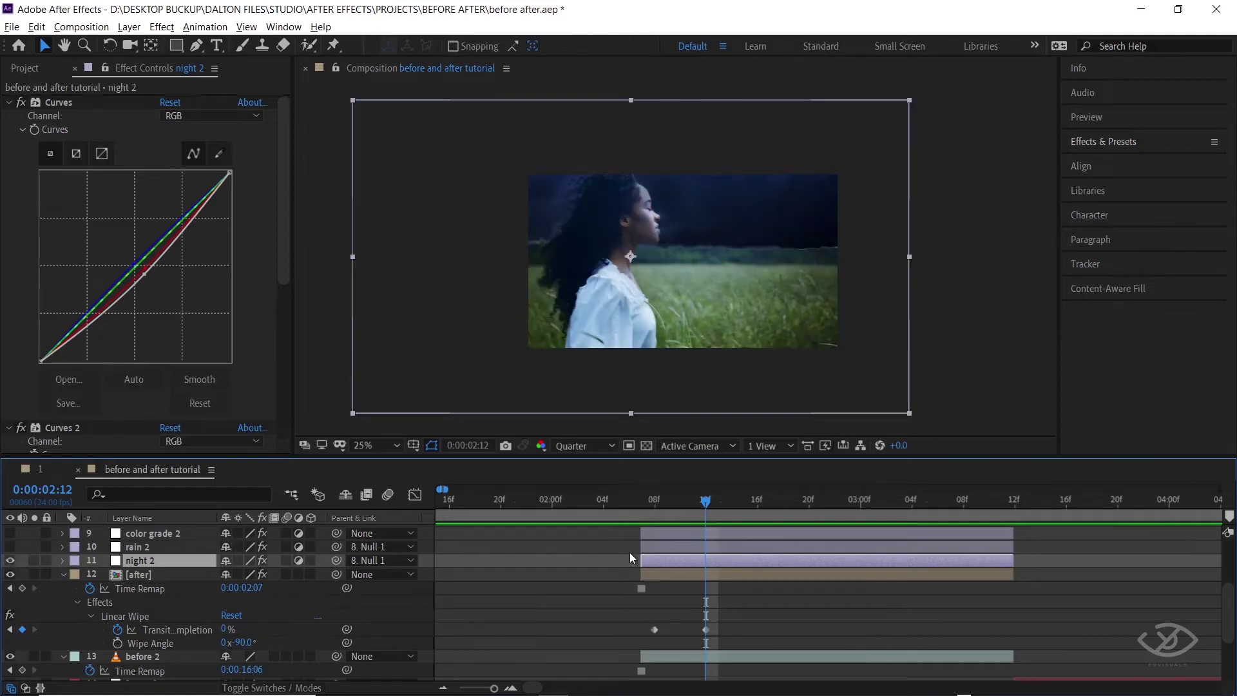
key("p")
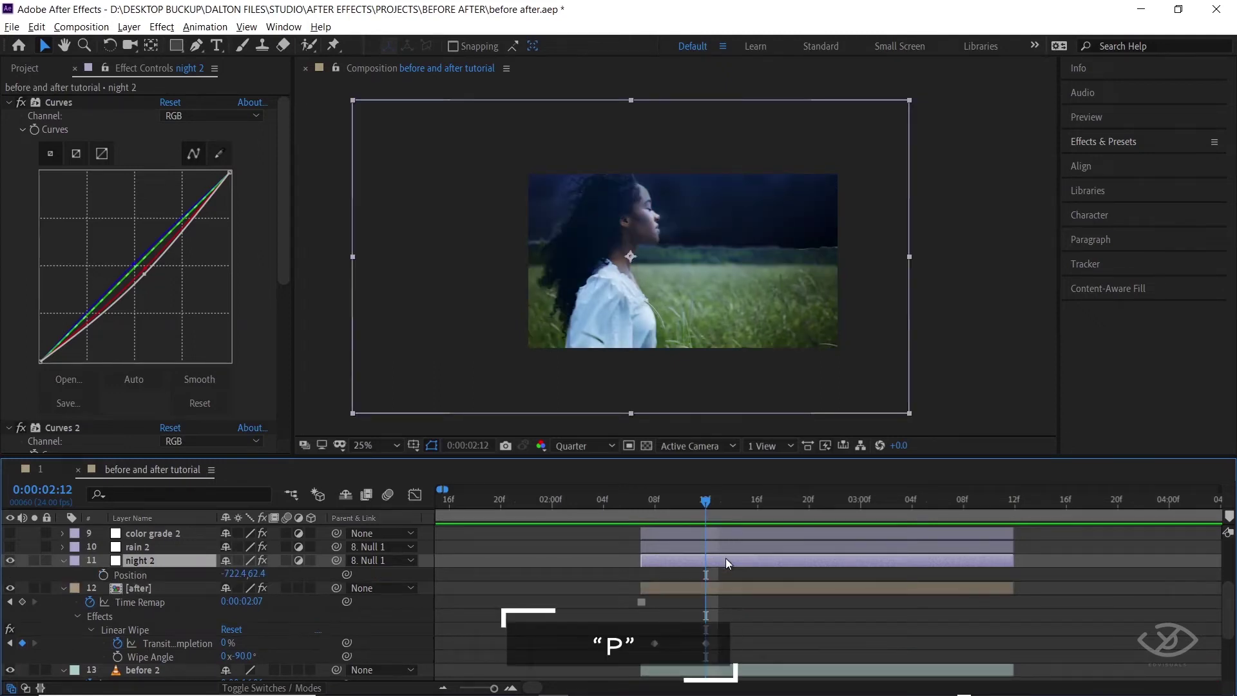
left_click(103, 573)
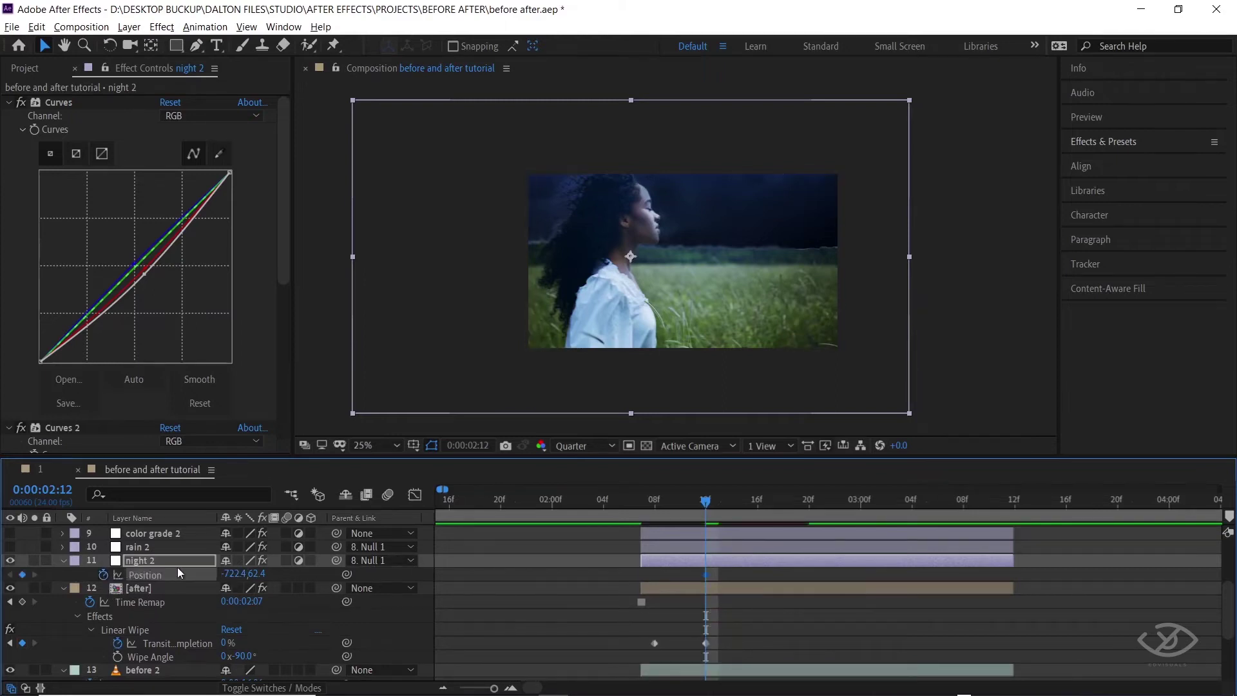
left_click_drag(237, 575, 9, 589)
left_click_drag(245, 574, 137, 610)
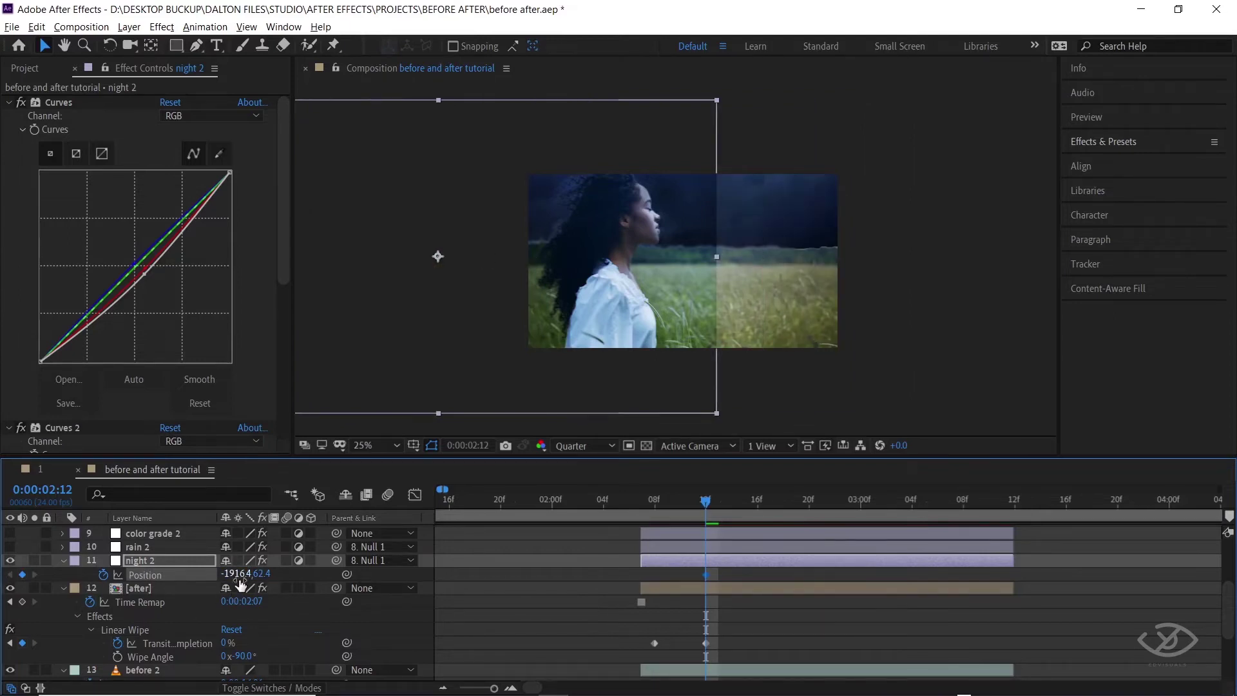
left_click_drag(236, 589, 3, 575)
left_click_drag(242, 581, 64, 575)
left_click_drag(238, 573, 30, 575)
left_click_drag(219, 578, 167, 576)
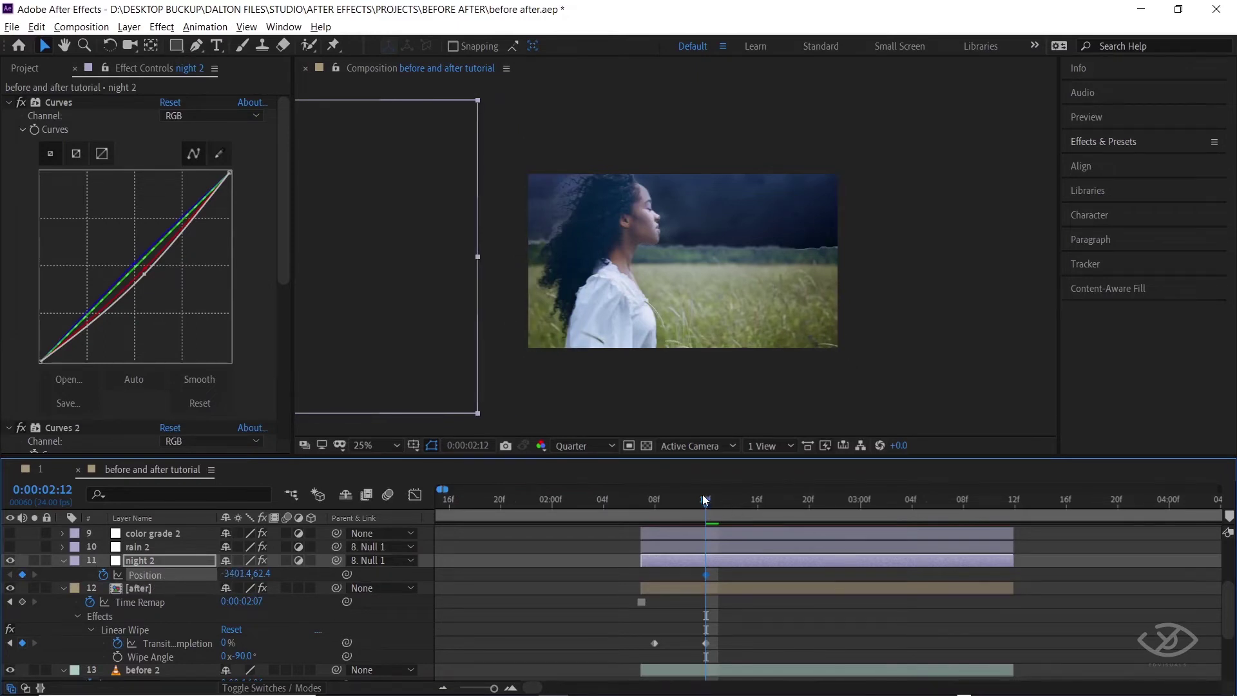
- Keyframe night 2's Position at -548.4, 62.4 at 02:17, then preview from 01:20
left_click_drag(703, 497, 770, 501)
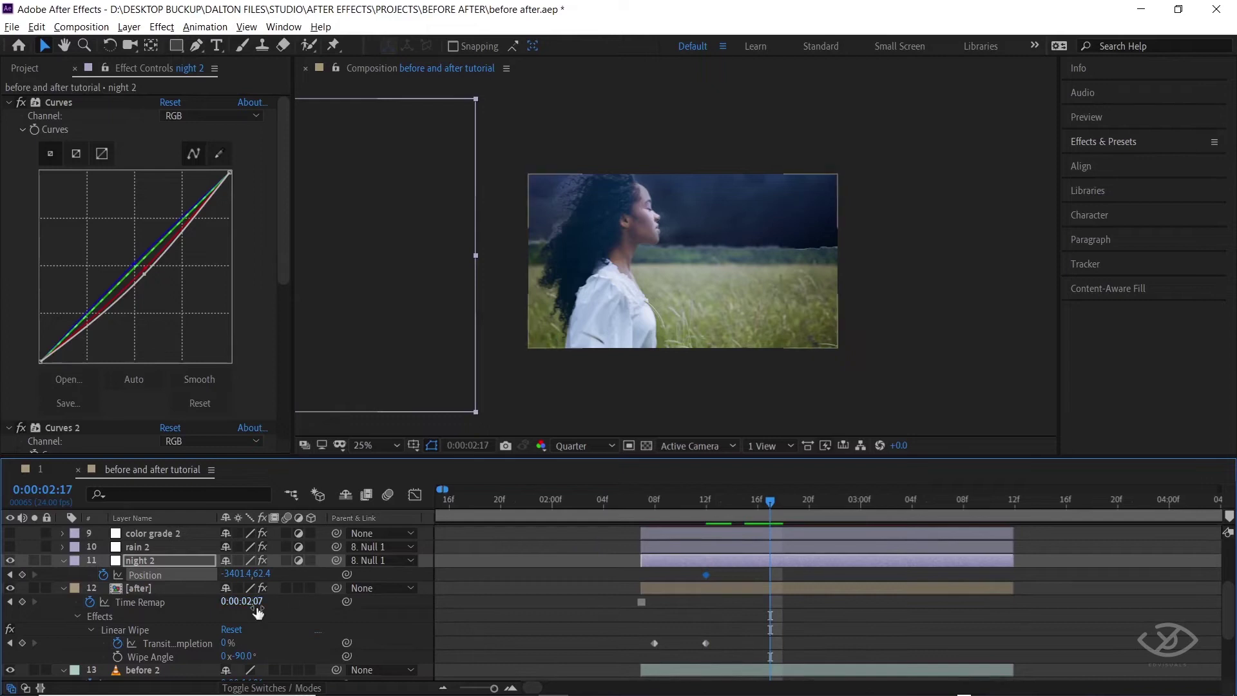
left_click_drag(233, 575, 575, 612)
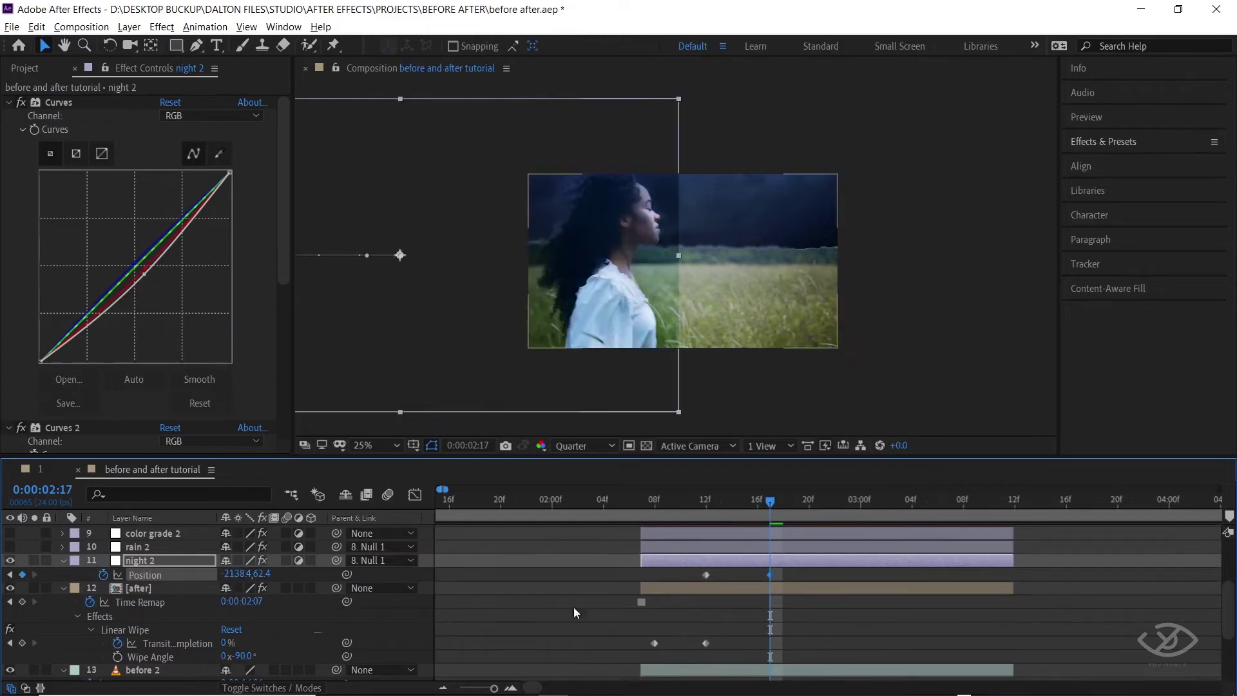
left_click_drag(234, 573, 625, 579)
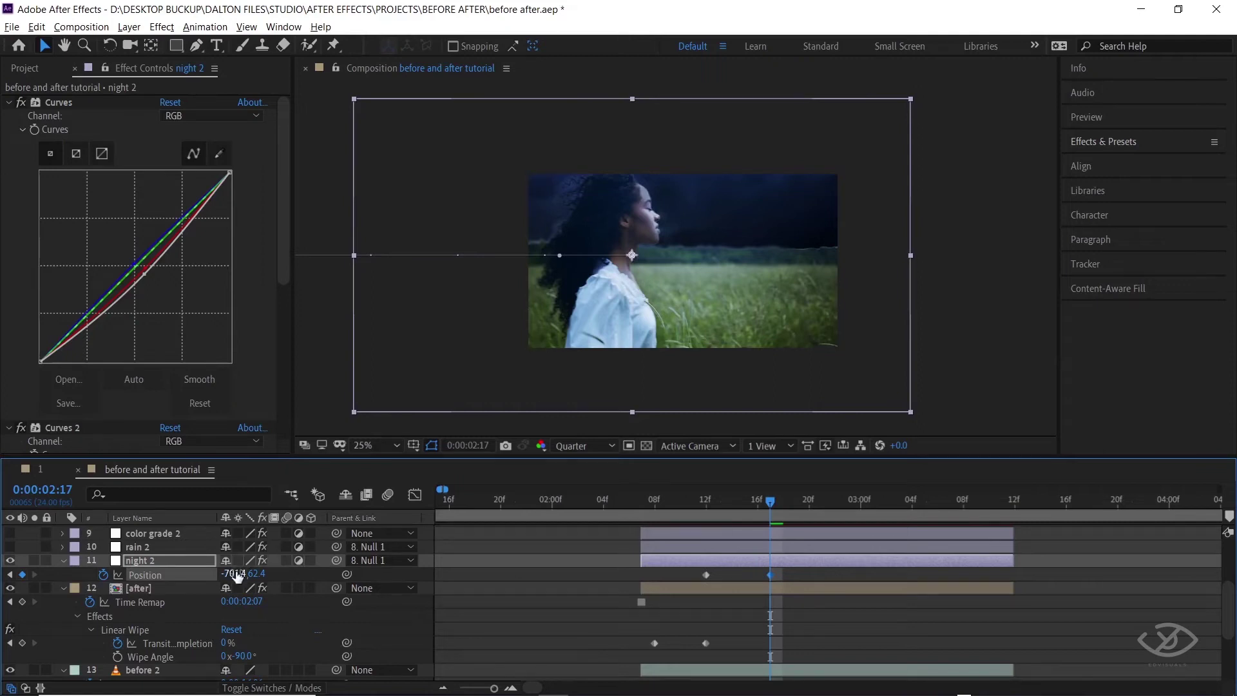
left_click_drag(237, 575, 739, 601)
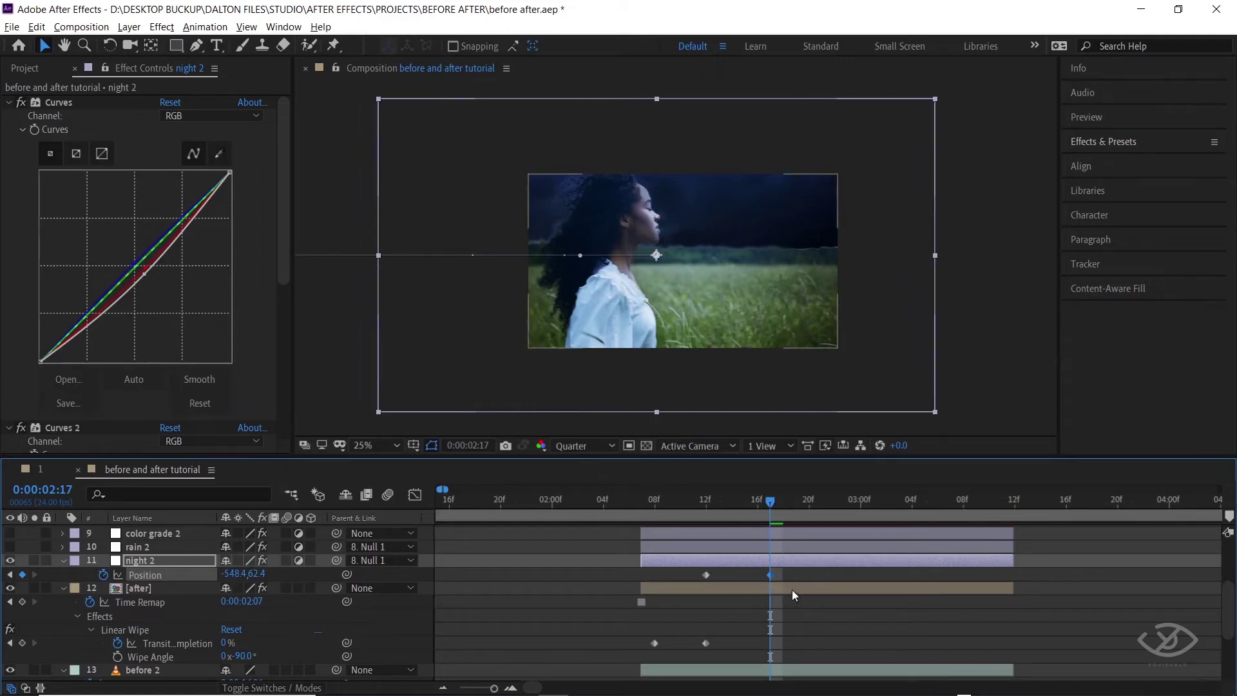
left_click(502, 501)
key("space")
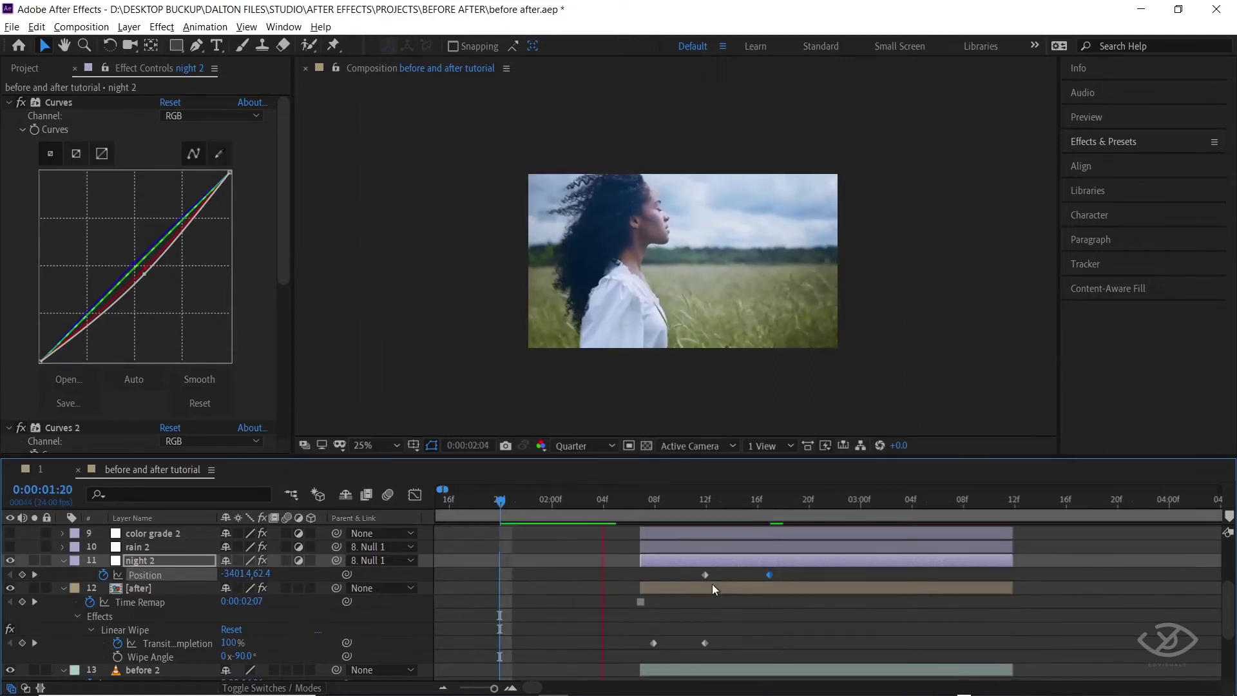
key("space")
scroll(865, 585, "up", 1)
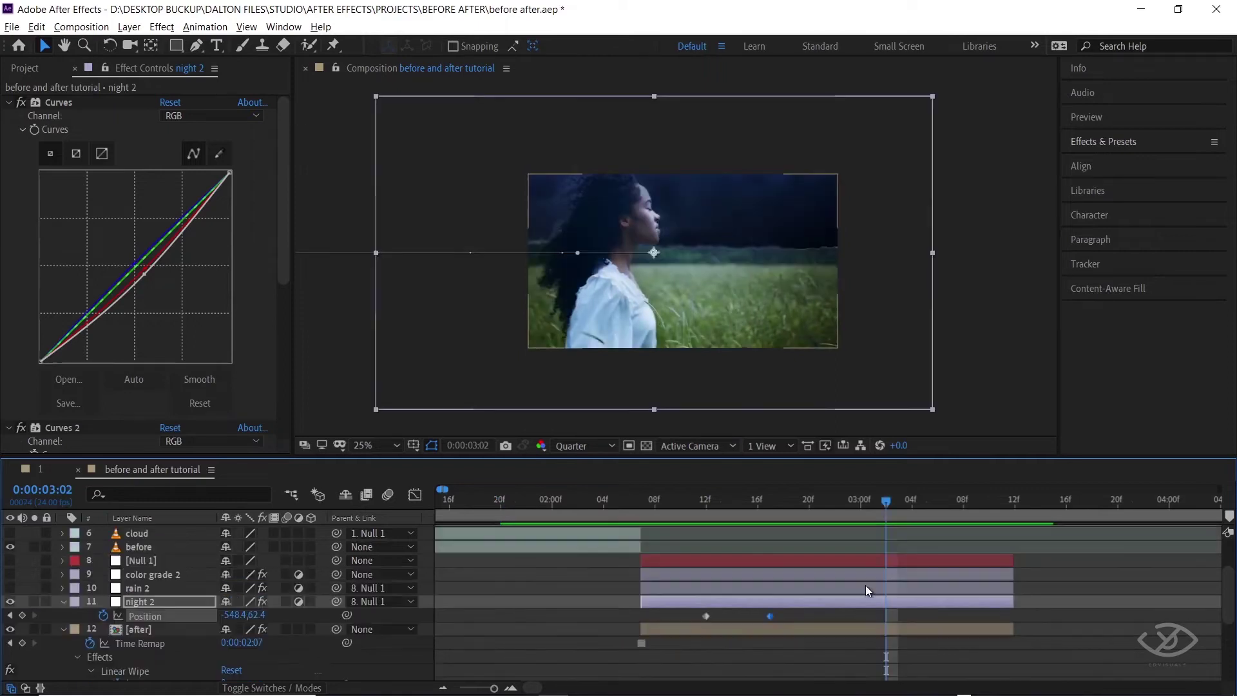
left_click(865, 585)
- At about 02:19, show rain 2 and keyframe its Position pushed off the left edge
left_click_drag(877, 504, 779, 515)
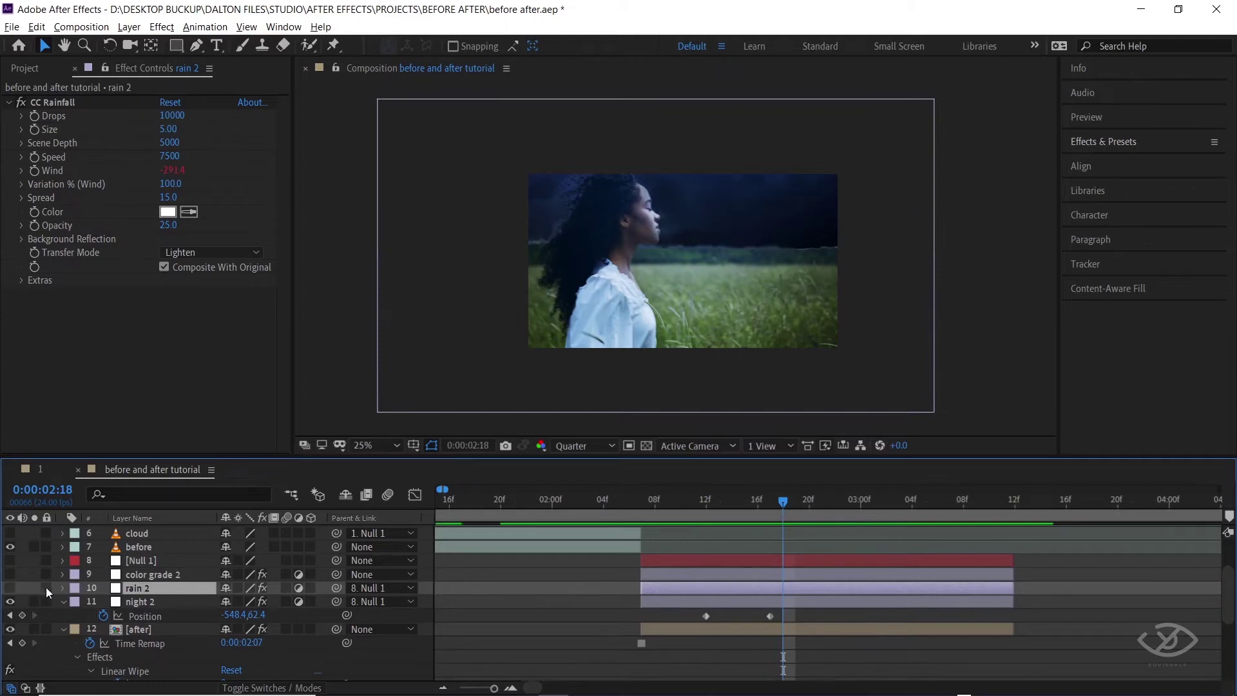
left_click(10, 588)
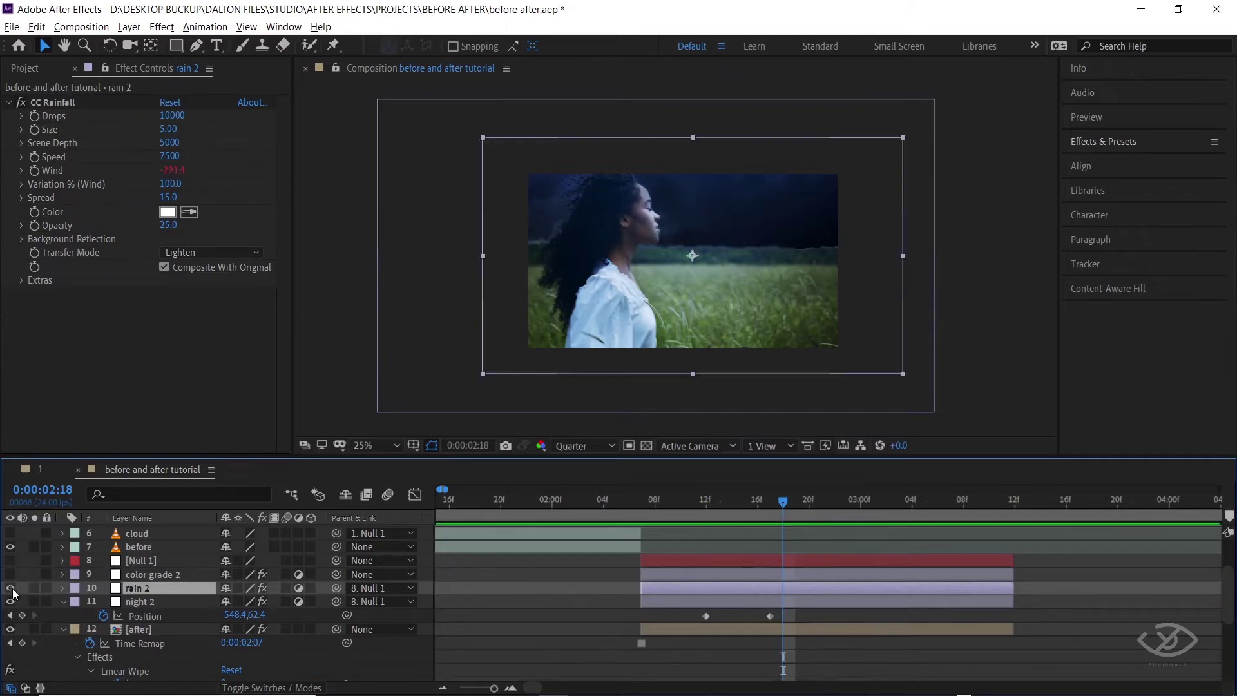
key("p")
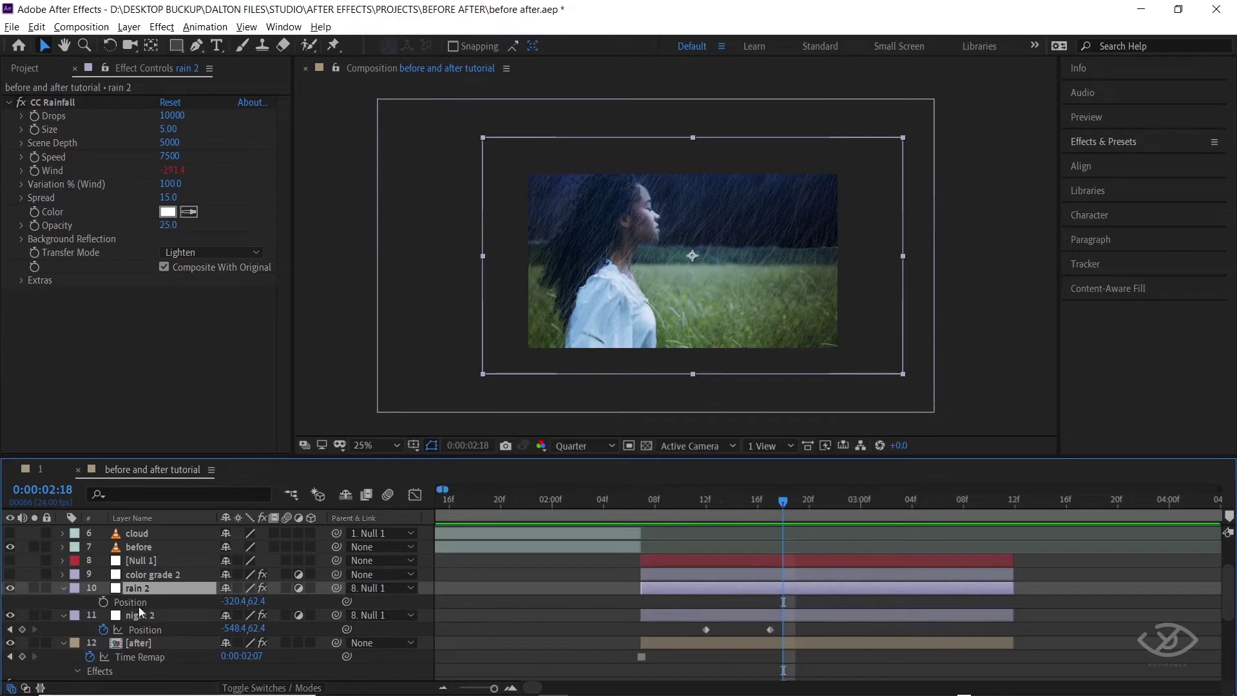
left_click(103, 602)
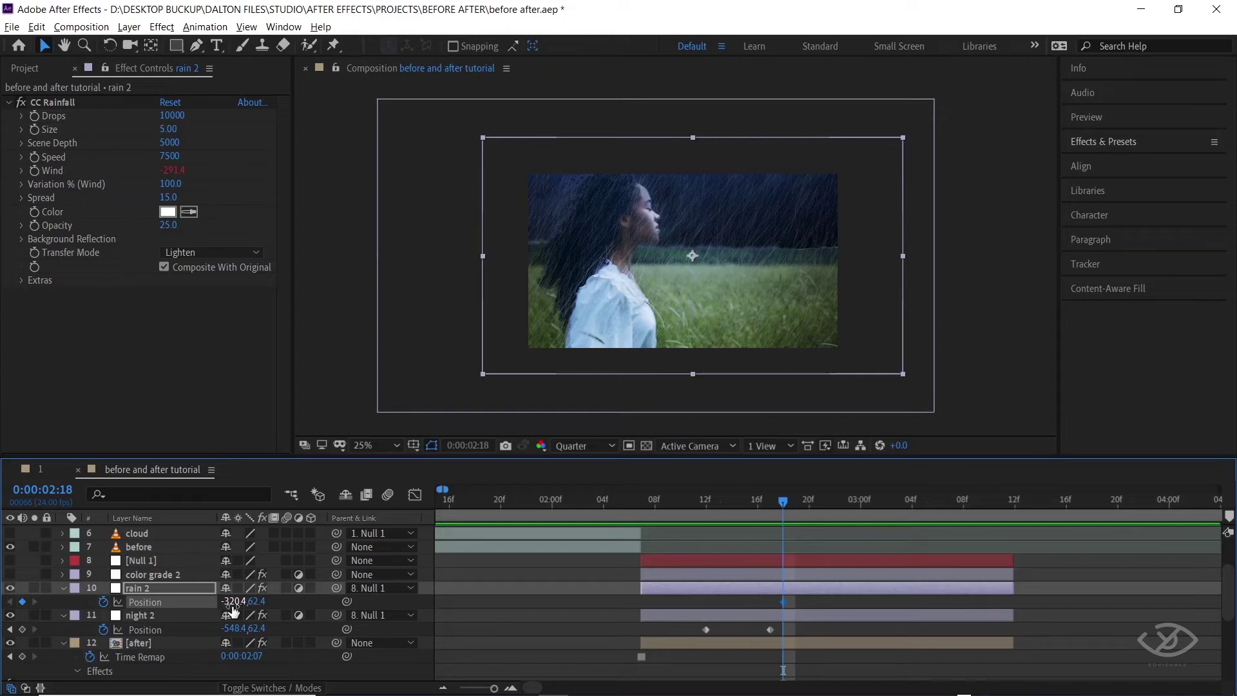
left_click_drag(233, 611, 62, 602)
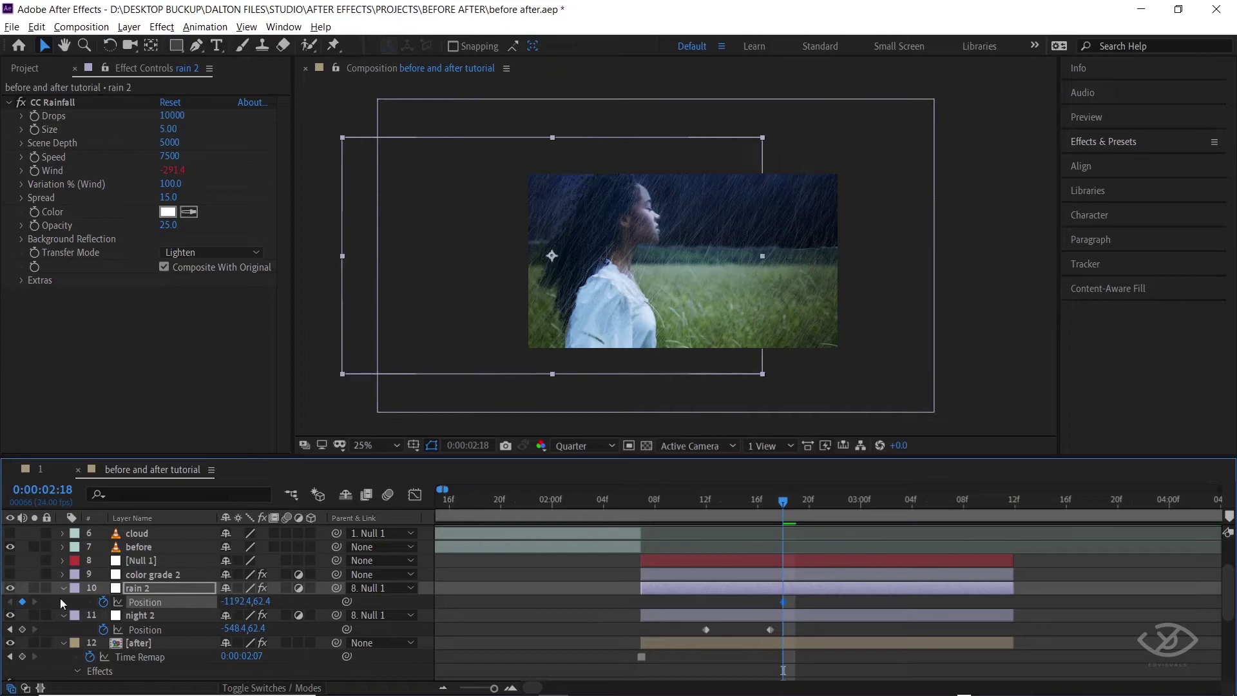
left_click_drag(233, 601, 4, 600)
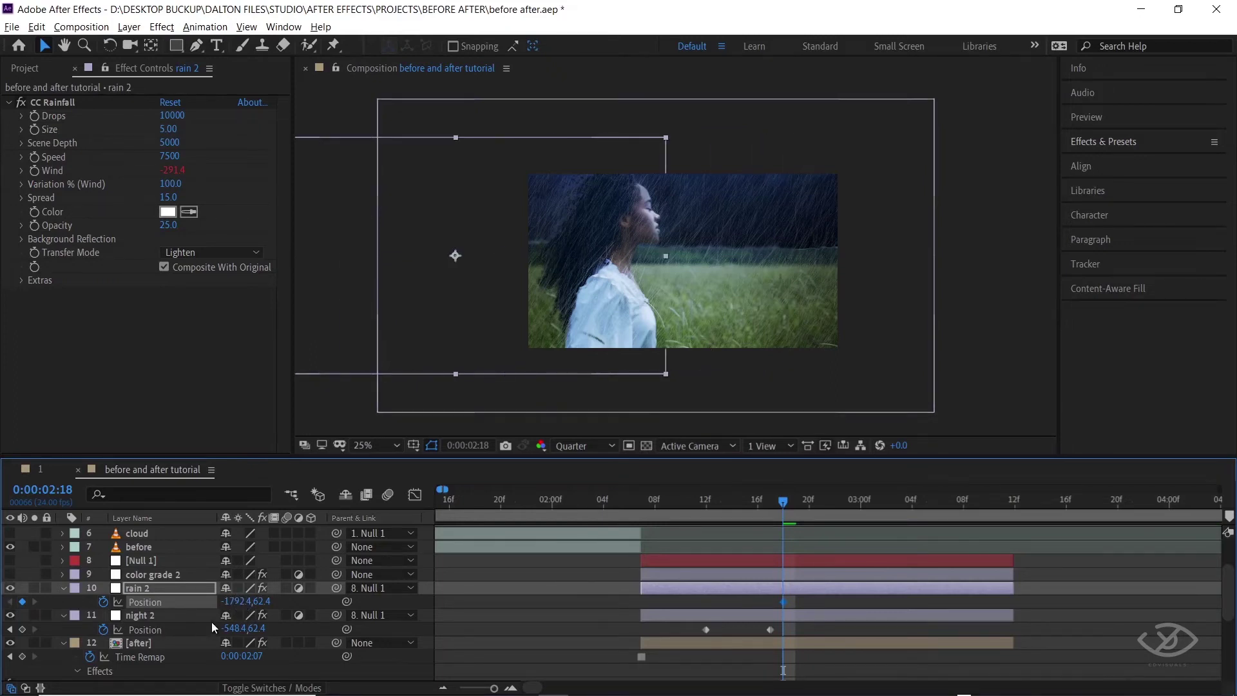
left_click_drag(241, 601, 176, 630)
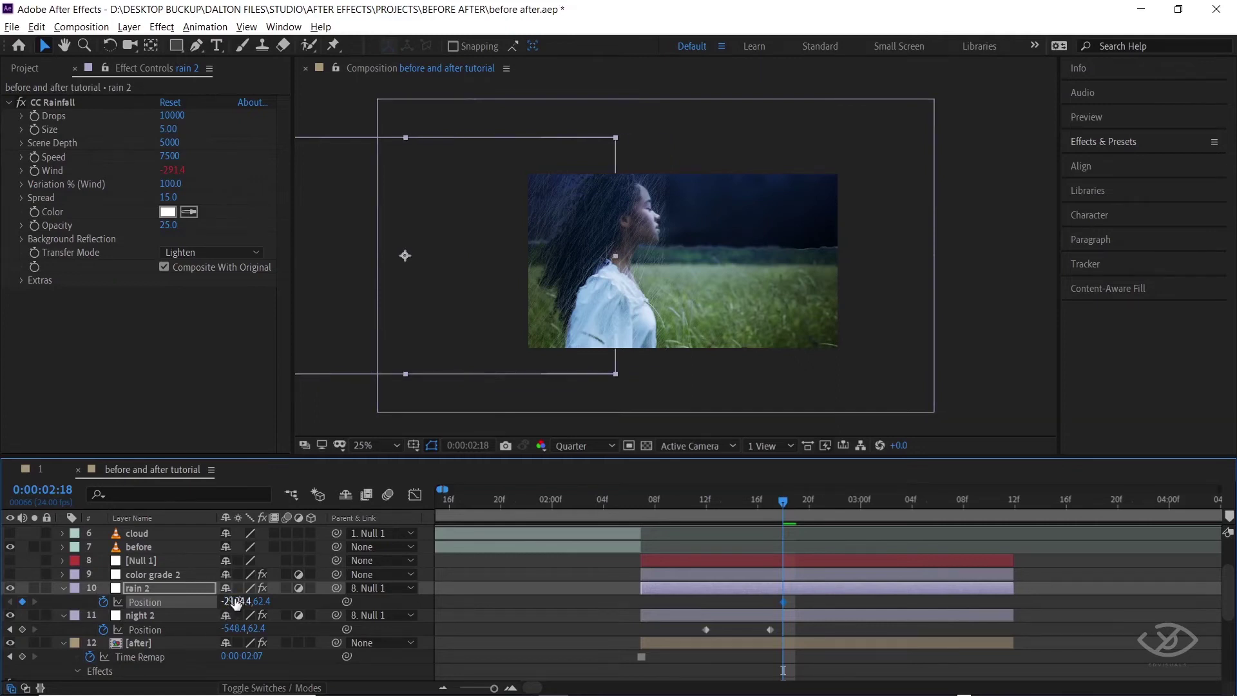
left_click_drag(236, 602, 211, 603)
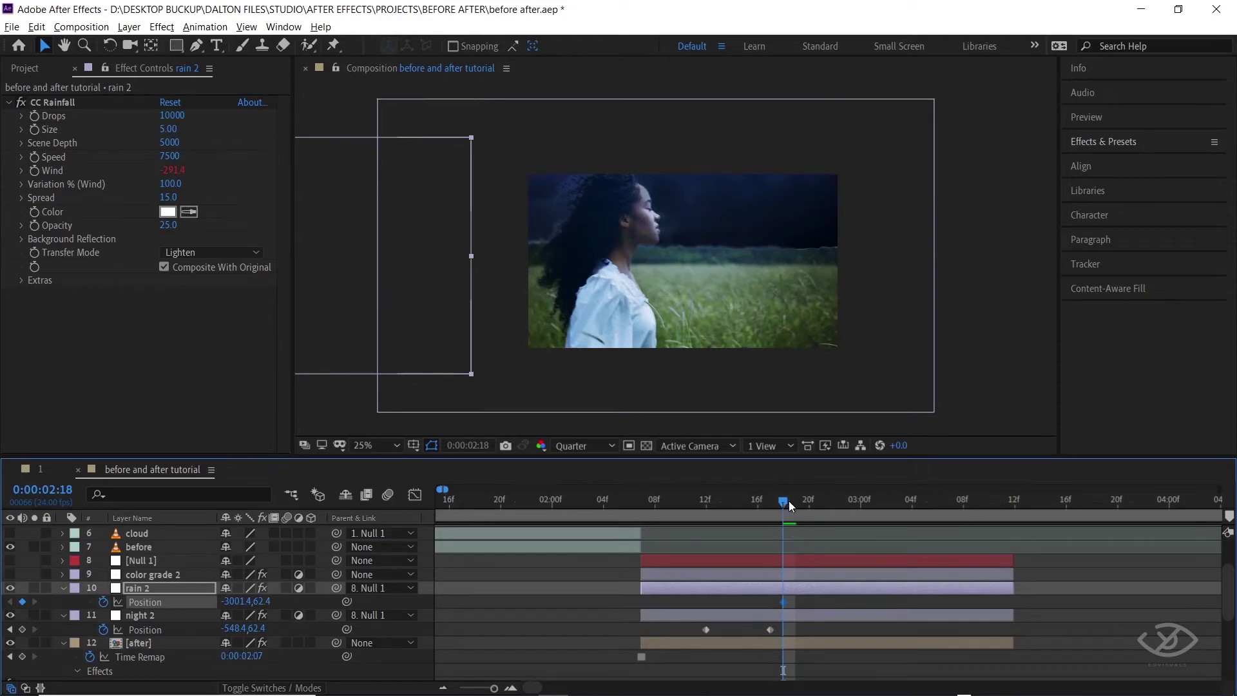
- At 02:23, keyframe rain 2's Position at -402.4, 62.4 so rain covers the shot
left_click_drag(789, 501, 844, 500)
key("Page_Down")
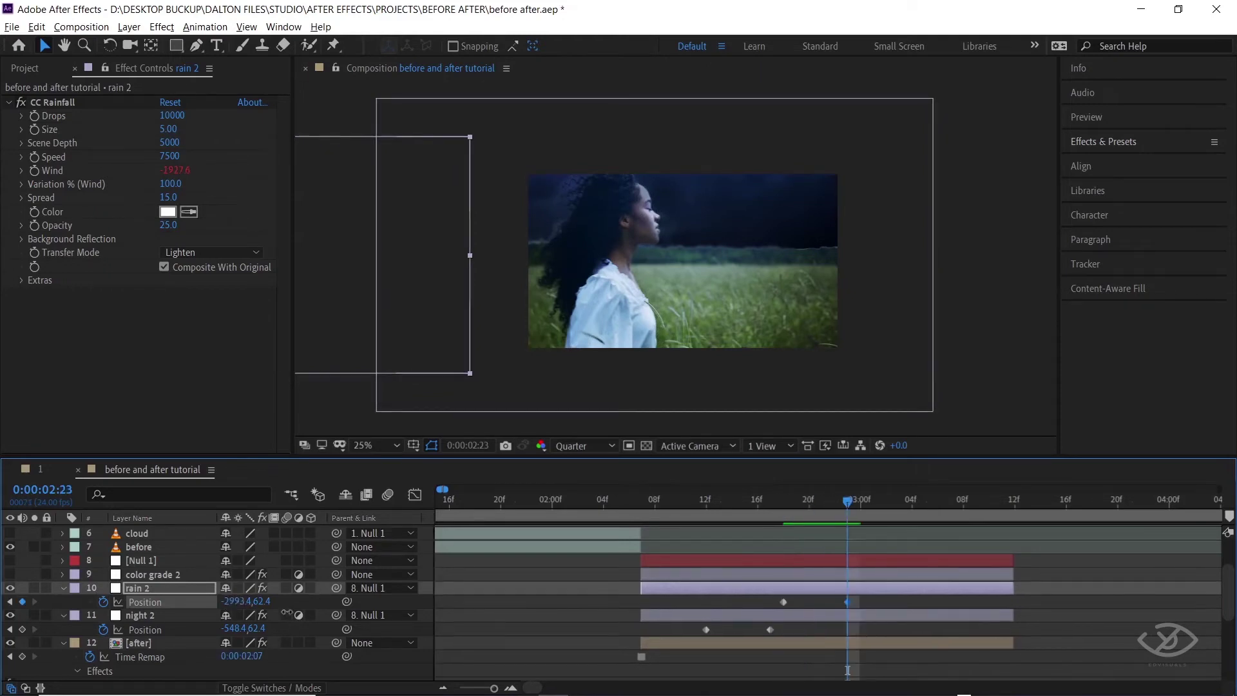
left_click_drag(238, 601, 767, 564)
left_click(233, 601)
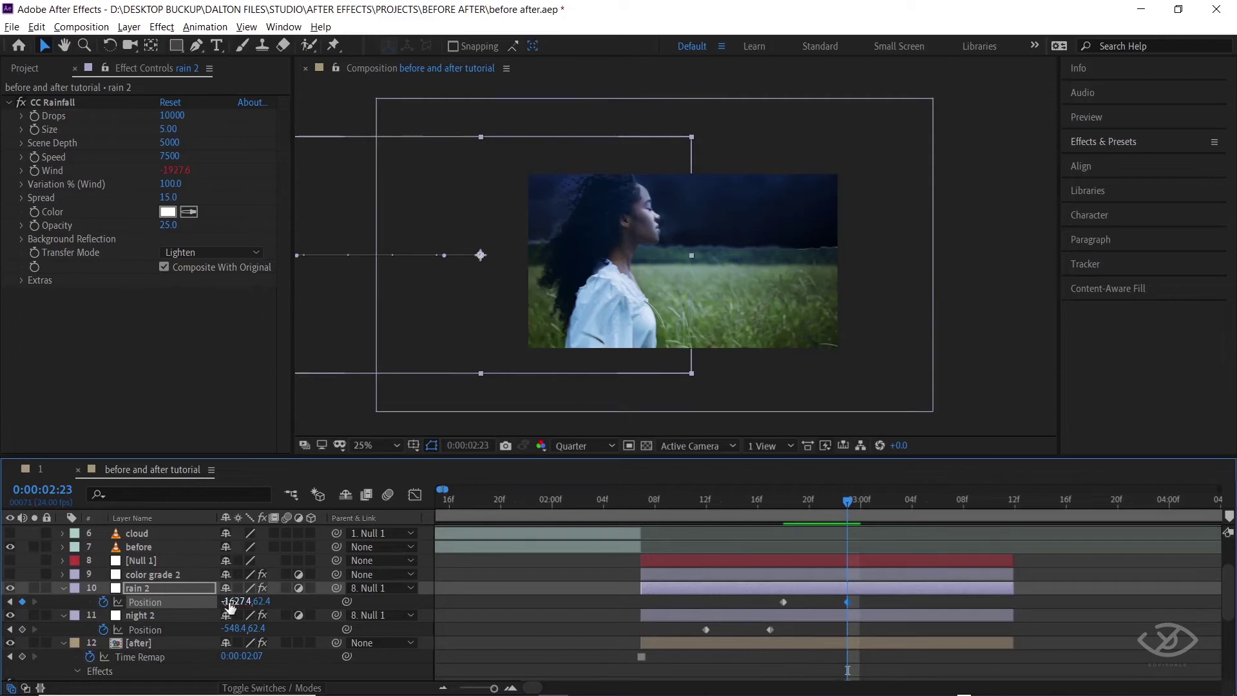
type("-307.4")
key("Return")
left_click_drag(242, 601, 1165, 559)
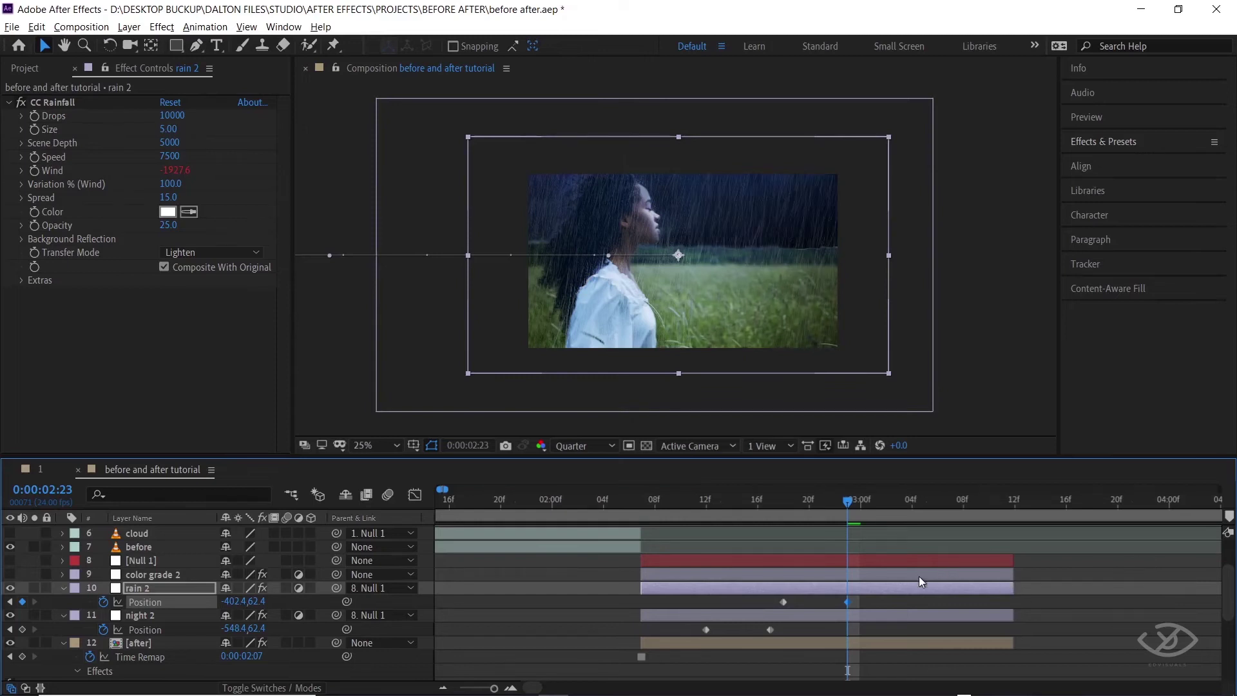
- Preview the rain slide-in from 01:20, then return the playhead to 03:01
left_click(502, 499)
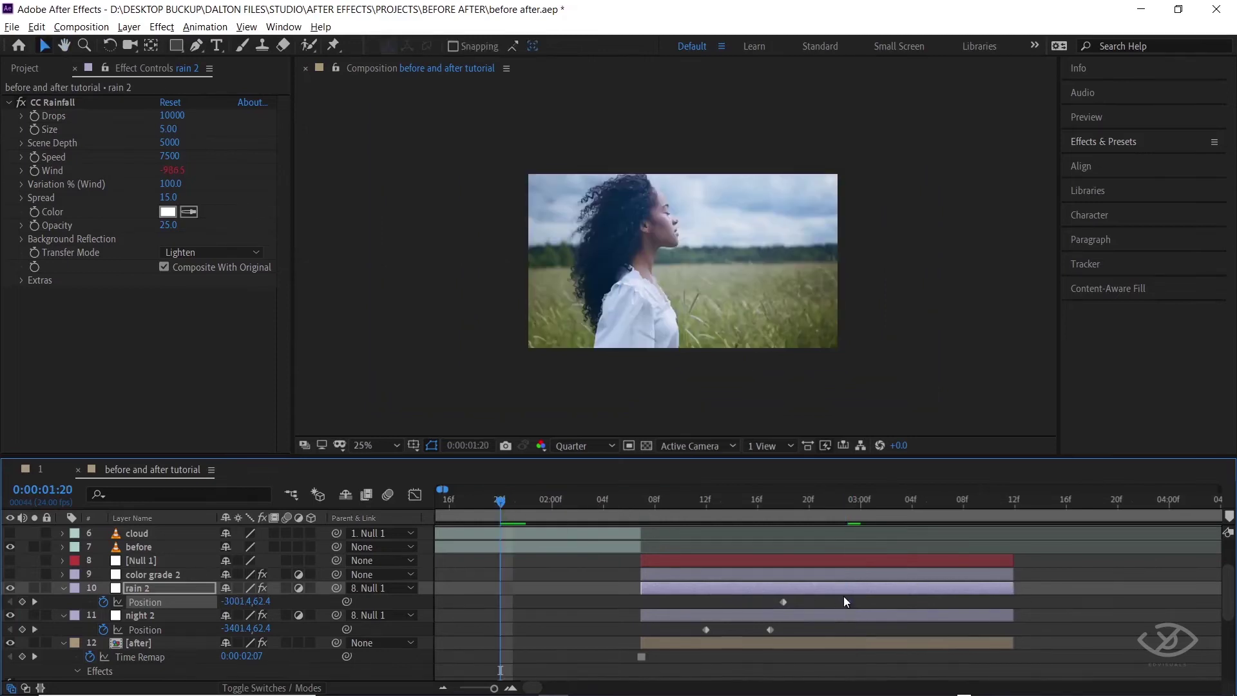
key("space")
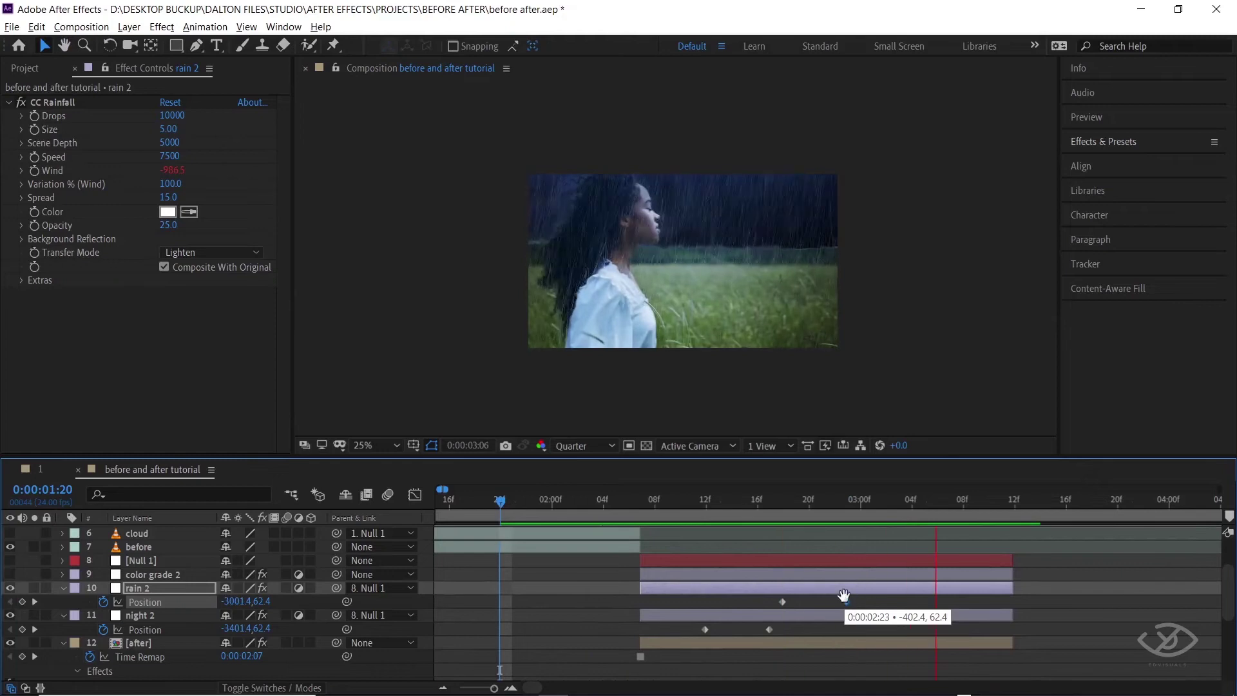
key("space")
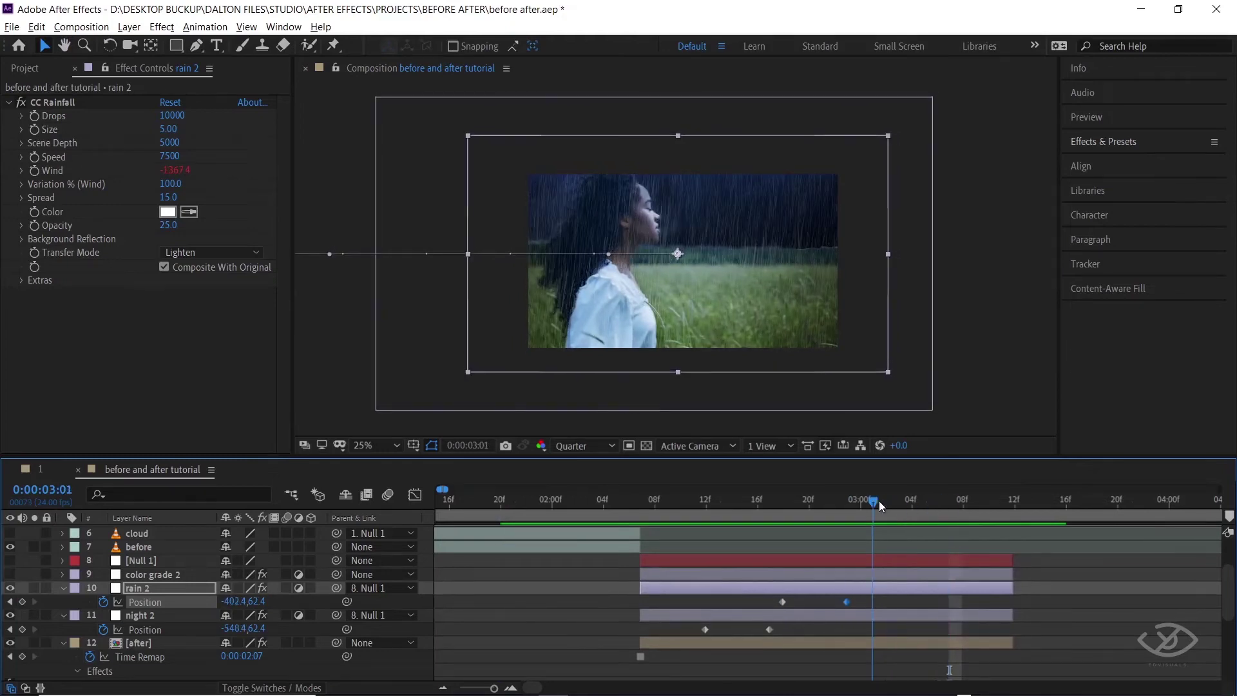
left_click(878, 501)
left_click(898, 573)
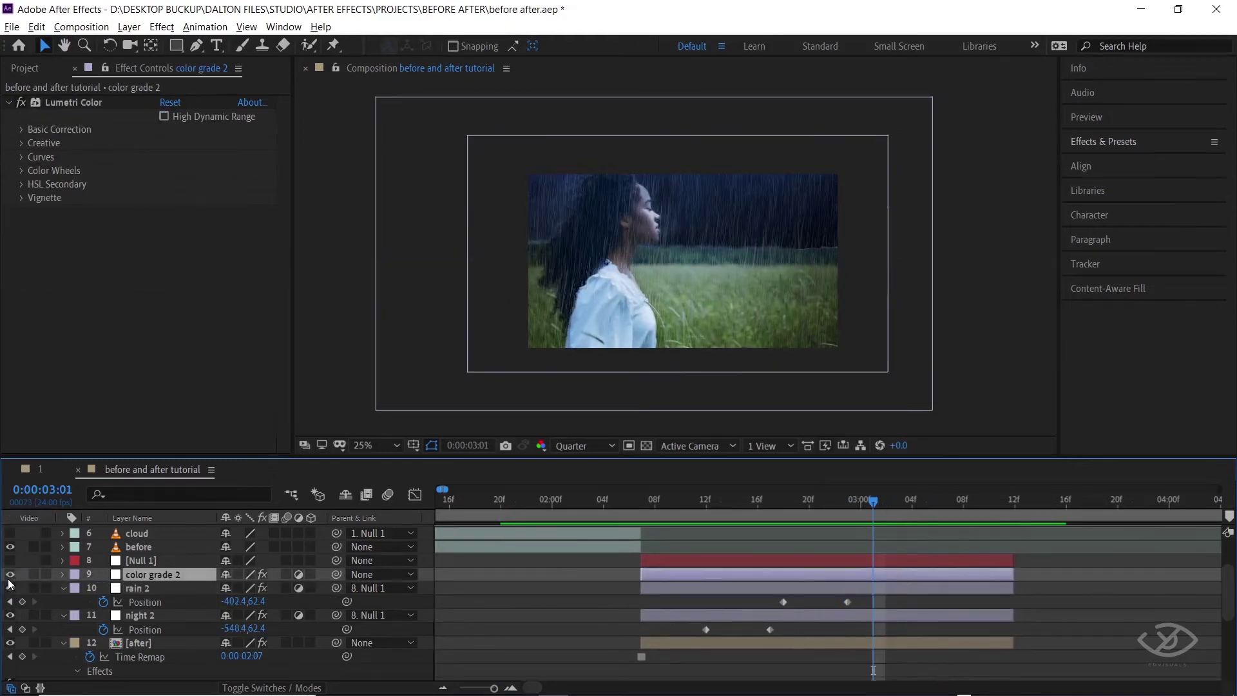
- Show color grade 2 and keyframe its Position at 03:01 fully off the left edge (X -2071.3)
left_click(9, 576)
key("p")
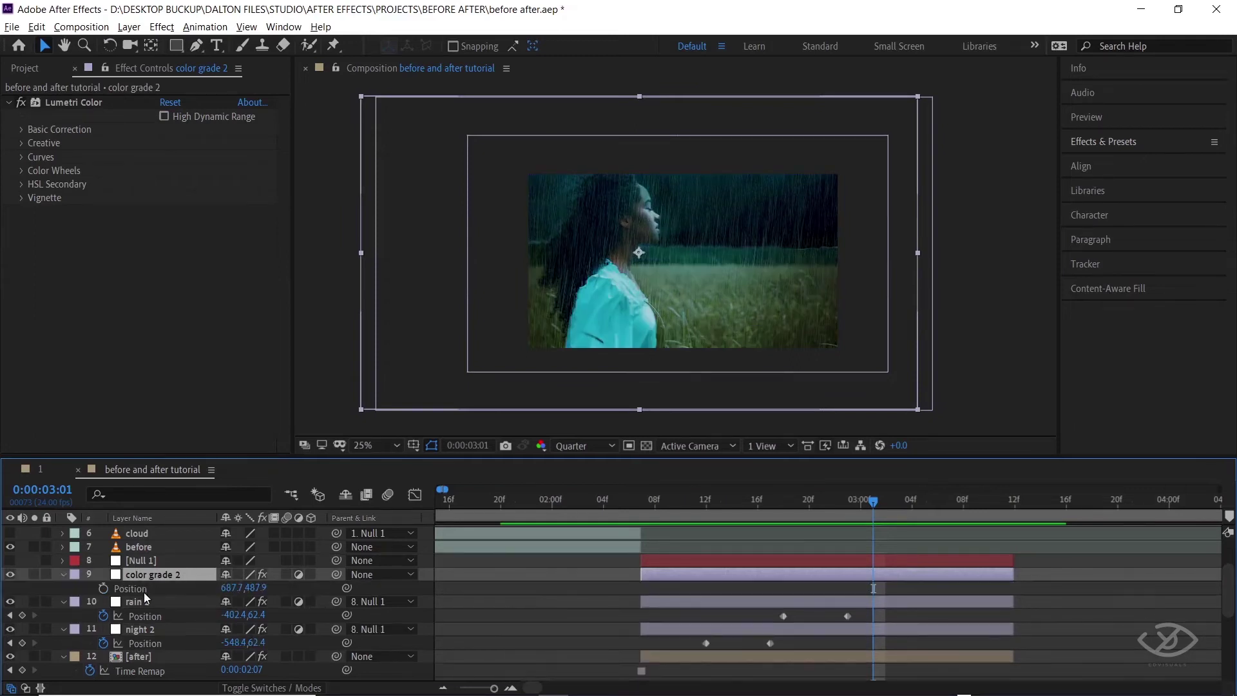
left_click(103, 588)
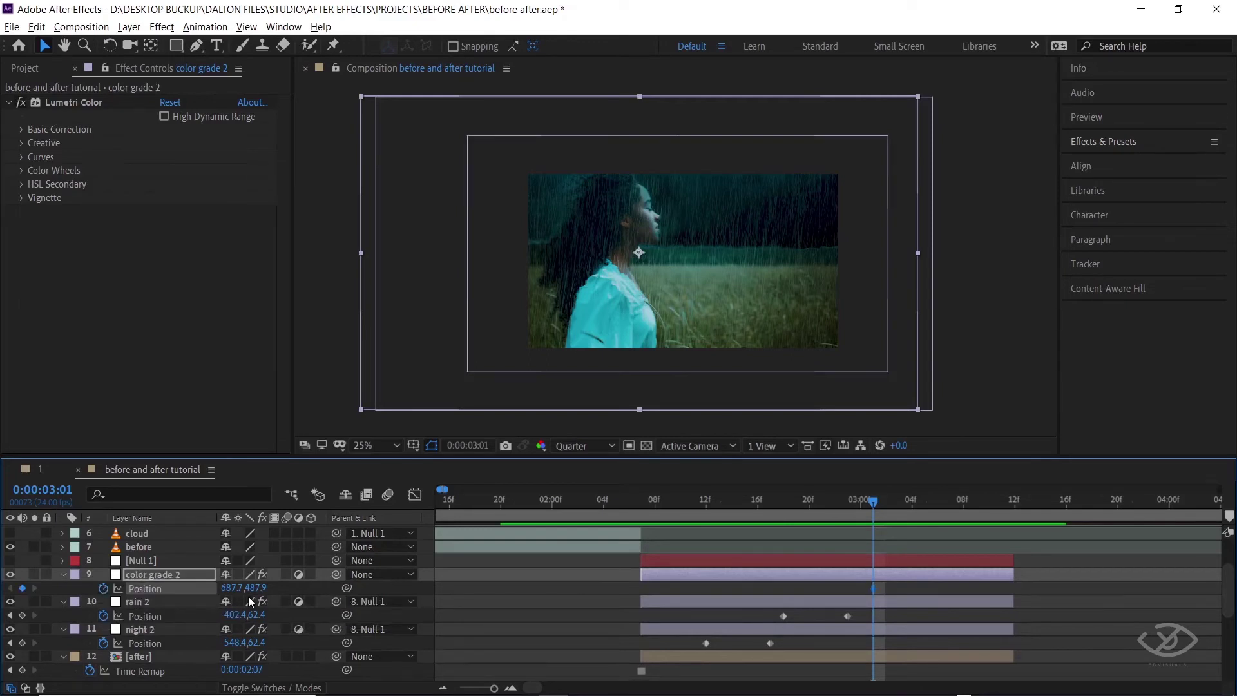
left_click_drag(229, 588, 4, 587)
left_click_drag(228, 587, 4, 601)
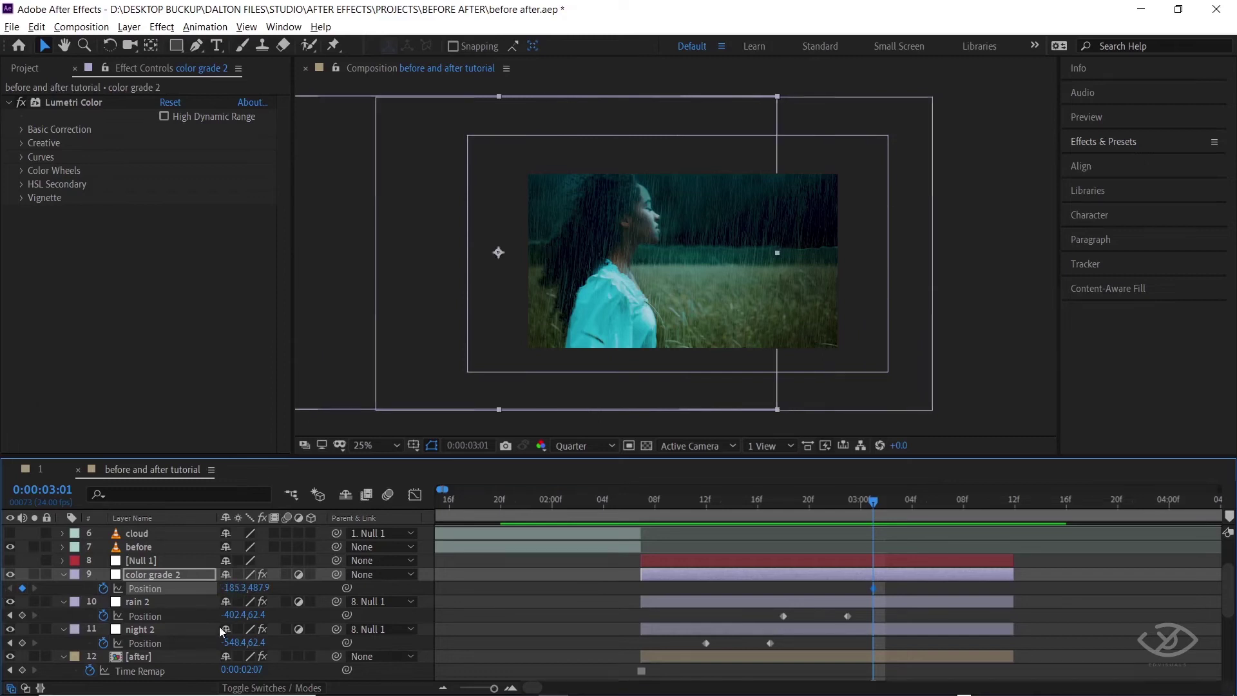
left_click_drag(235, 588, 213, 630)
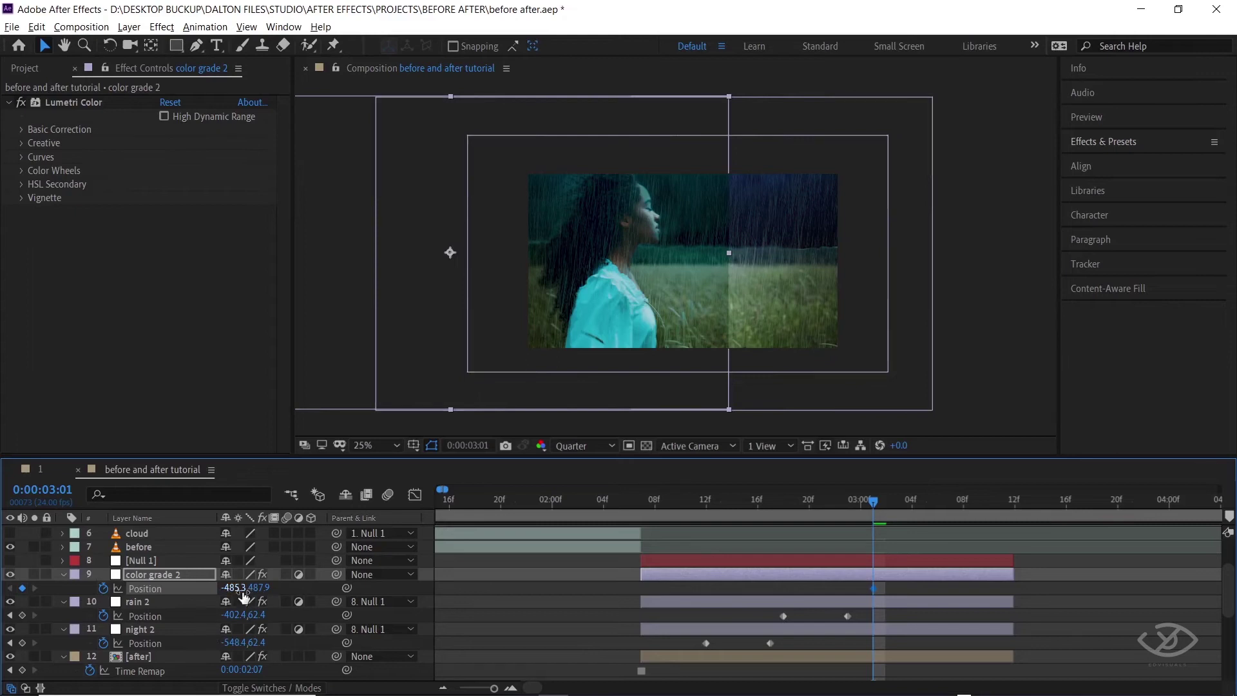
left_click_drag(233, 587, 3, 592)
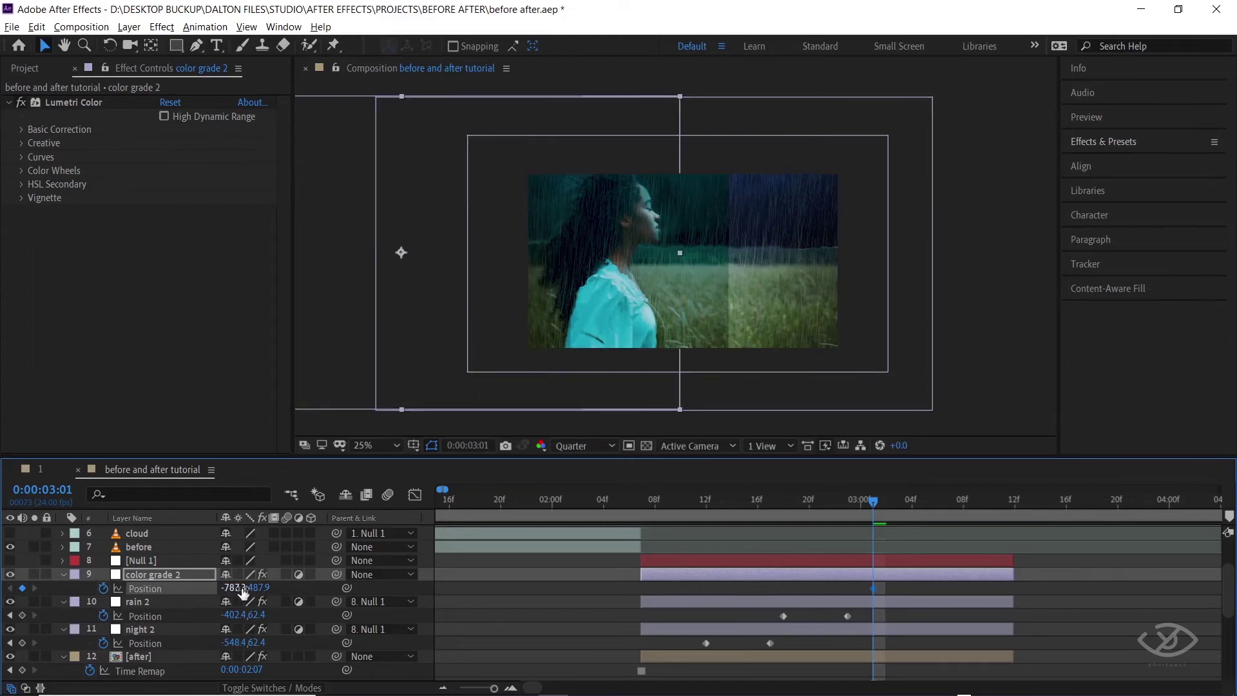
left_click_drag(247, 588, 32, 593)
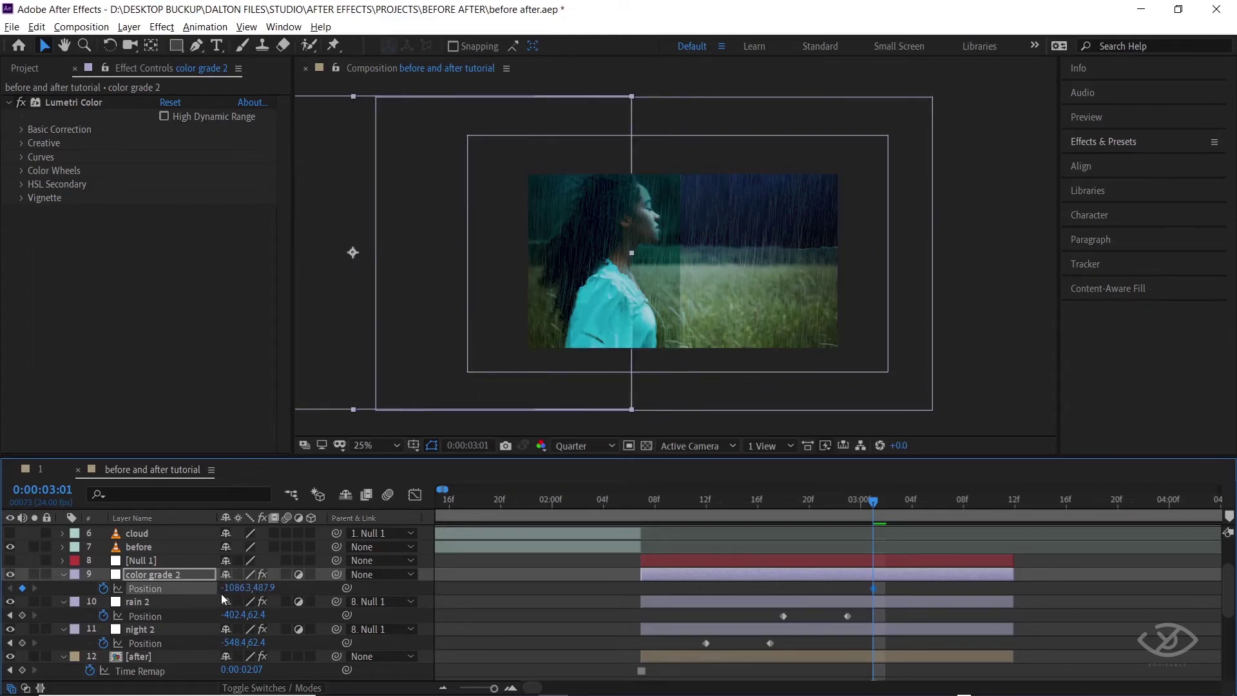
left_click_drag(225, 589, 38, 592)
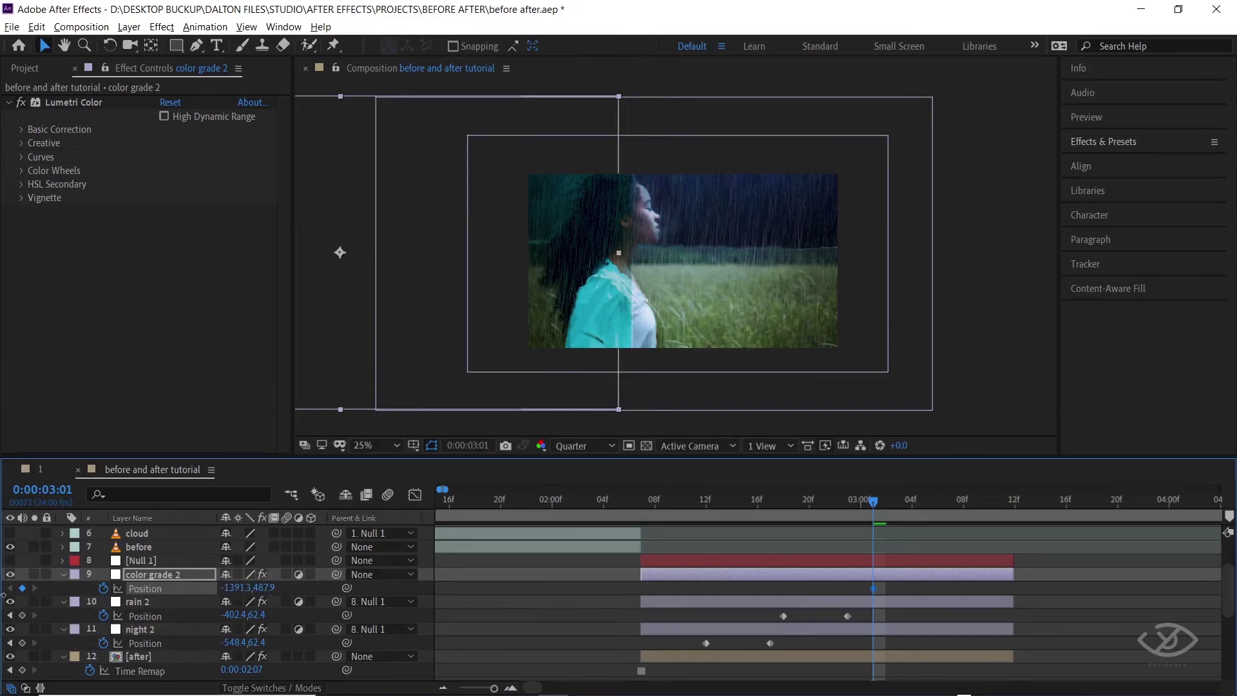
left_click_drag(224, 593, 10, 596)
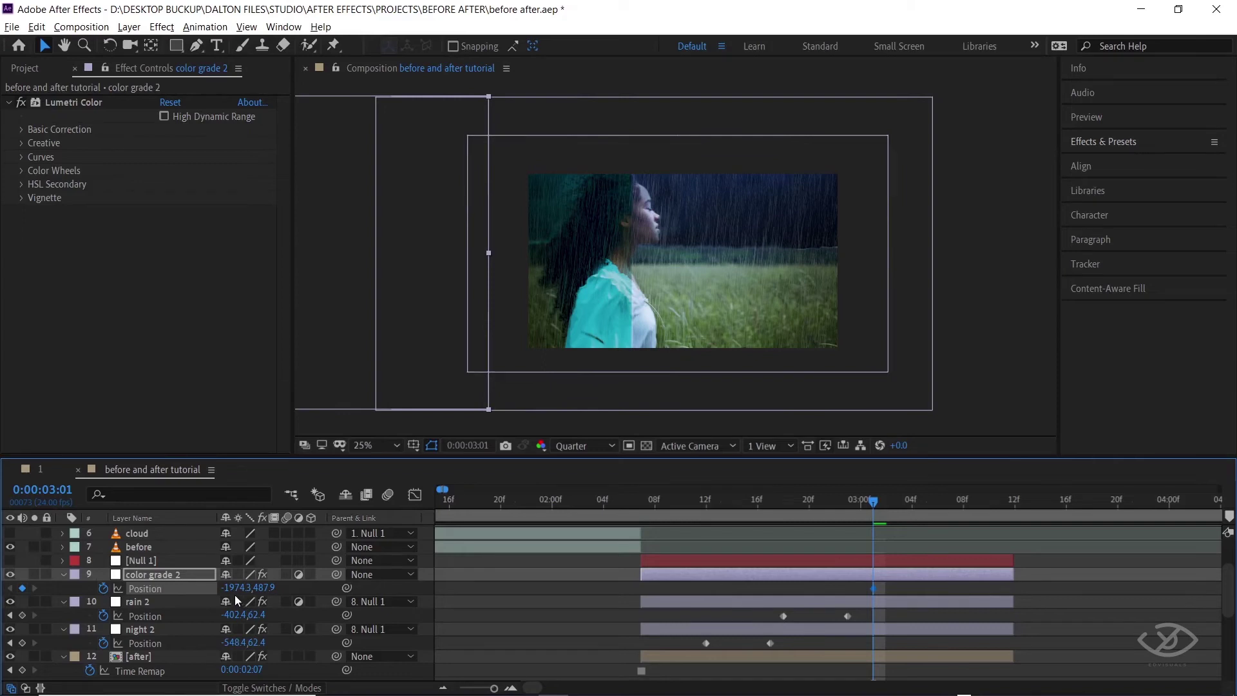
left_click_drag(237, 588, 152, 590)
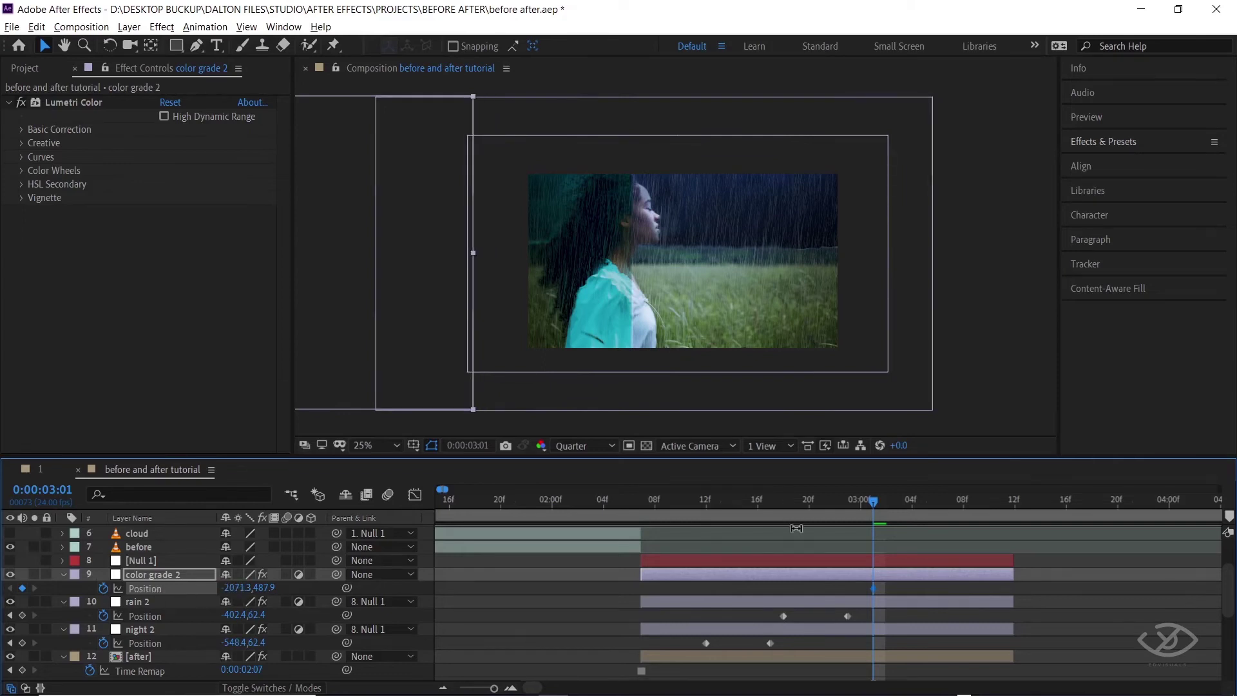
- Keyframe color grade 2 at 930.7, 487.9 at 03:06 and preview the sweep from 02:02
left_click_drag(874, 509, 937, 501)
left_click_drag(248, 588, 637, 596)
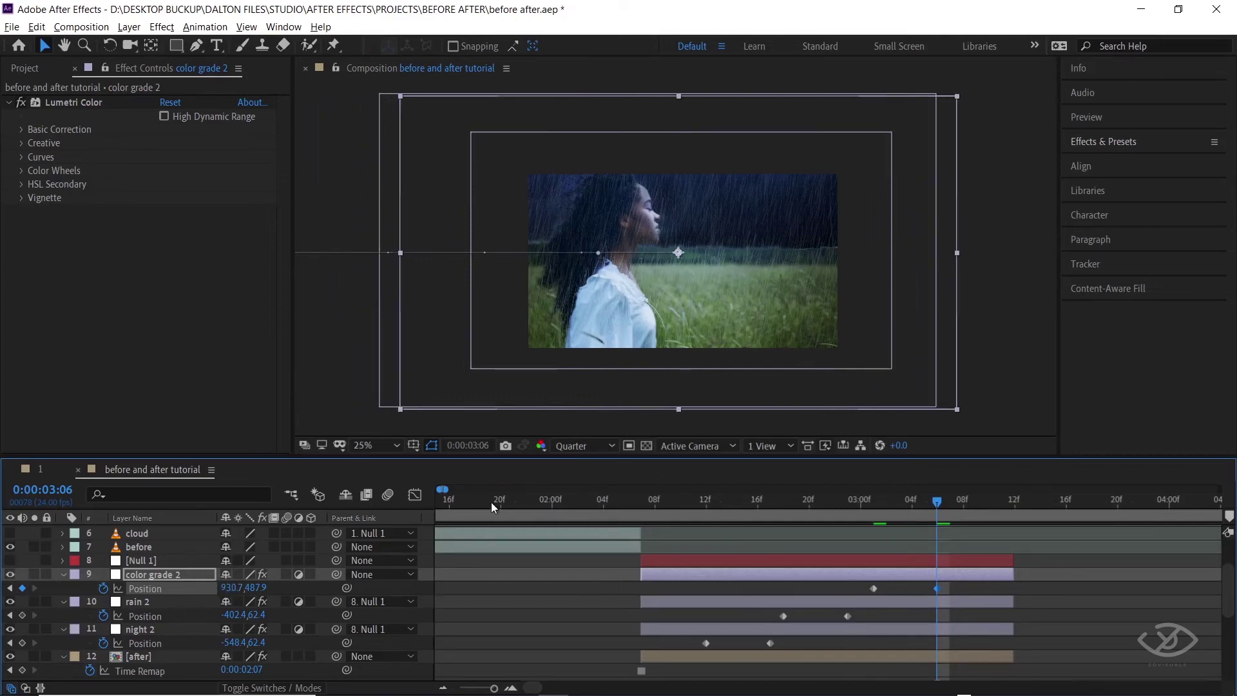
left_click(490, 501)
key("space")
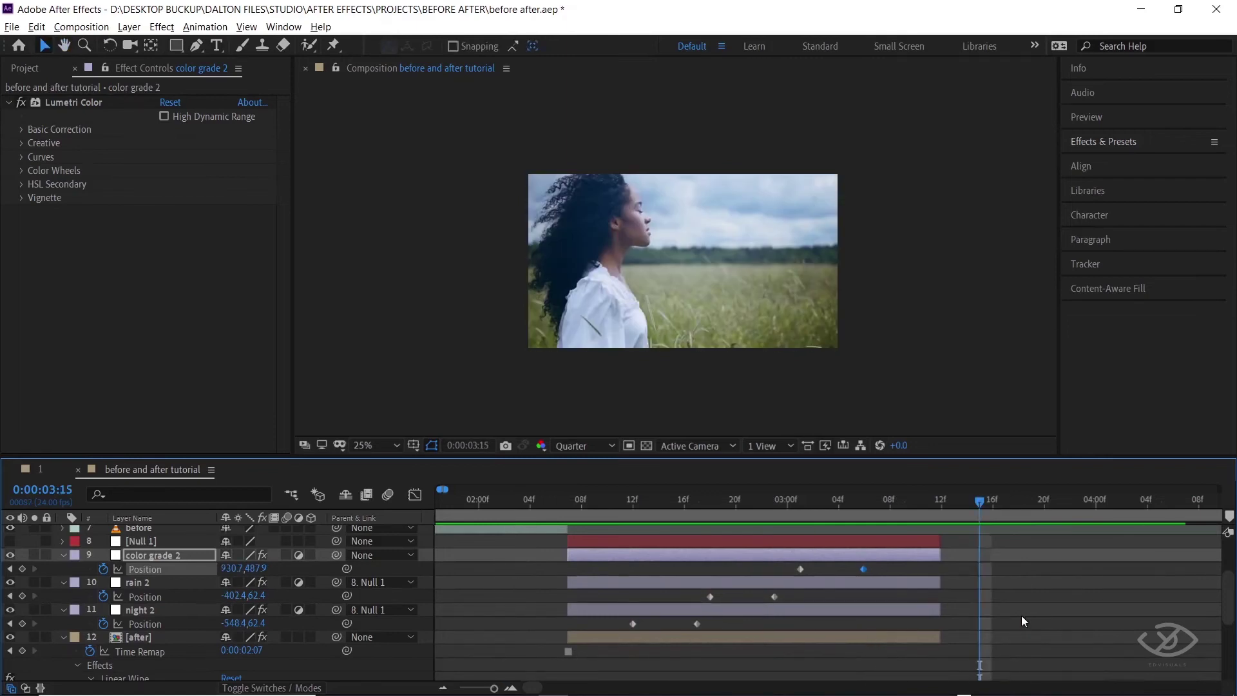
- Turn on night 3 and cloud 3, then preview and scrub the wipe transition from 01:23
scroll(1022, 616, "down", 5)
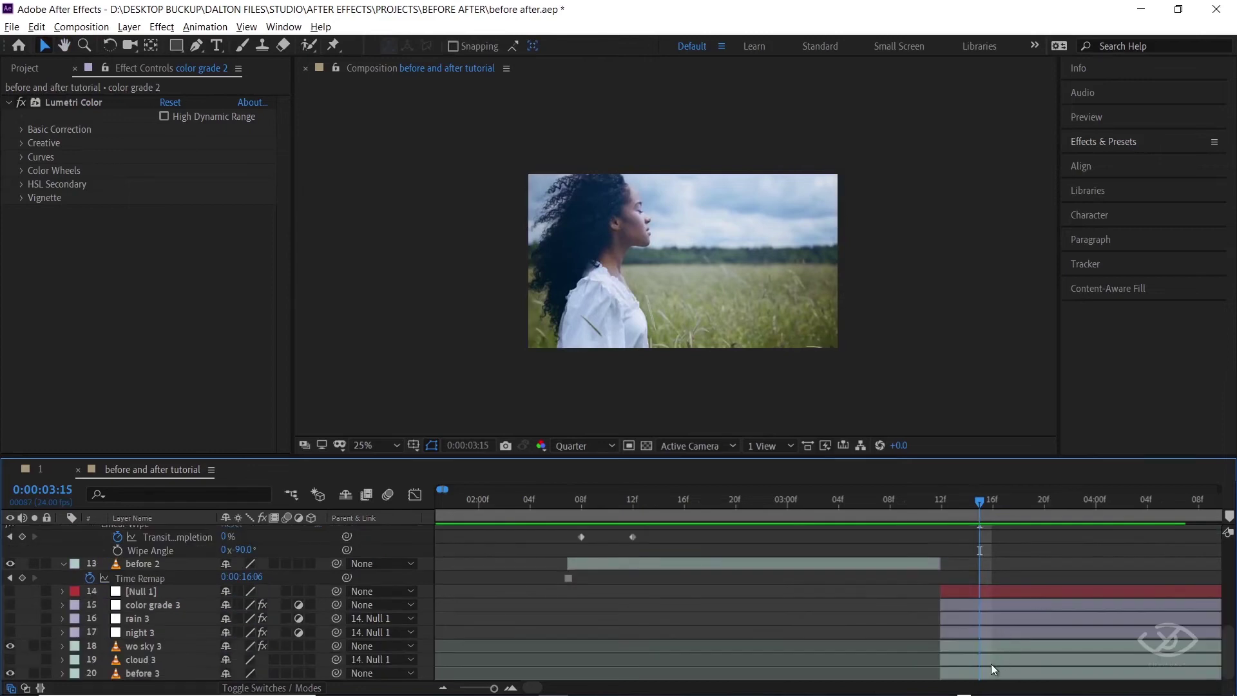
left_click_drag(9, 658, 11, 605)
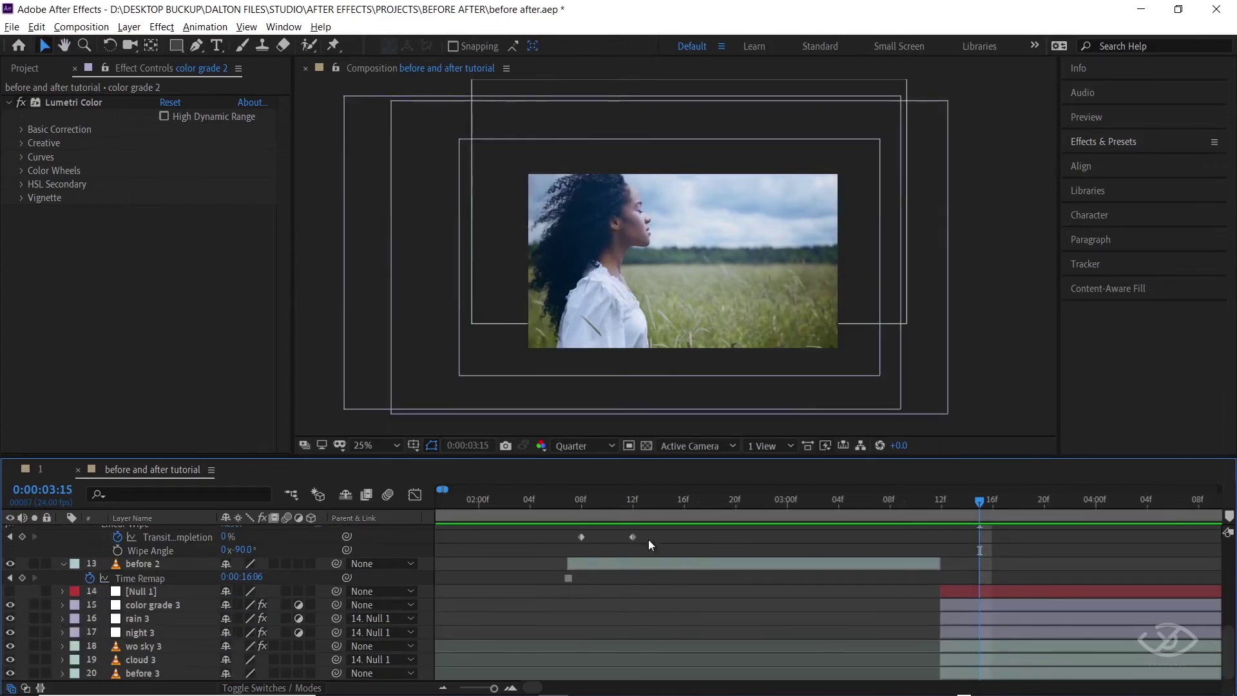
left_click(464, 508)
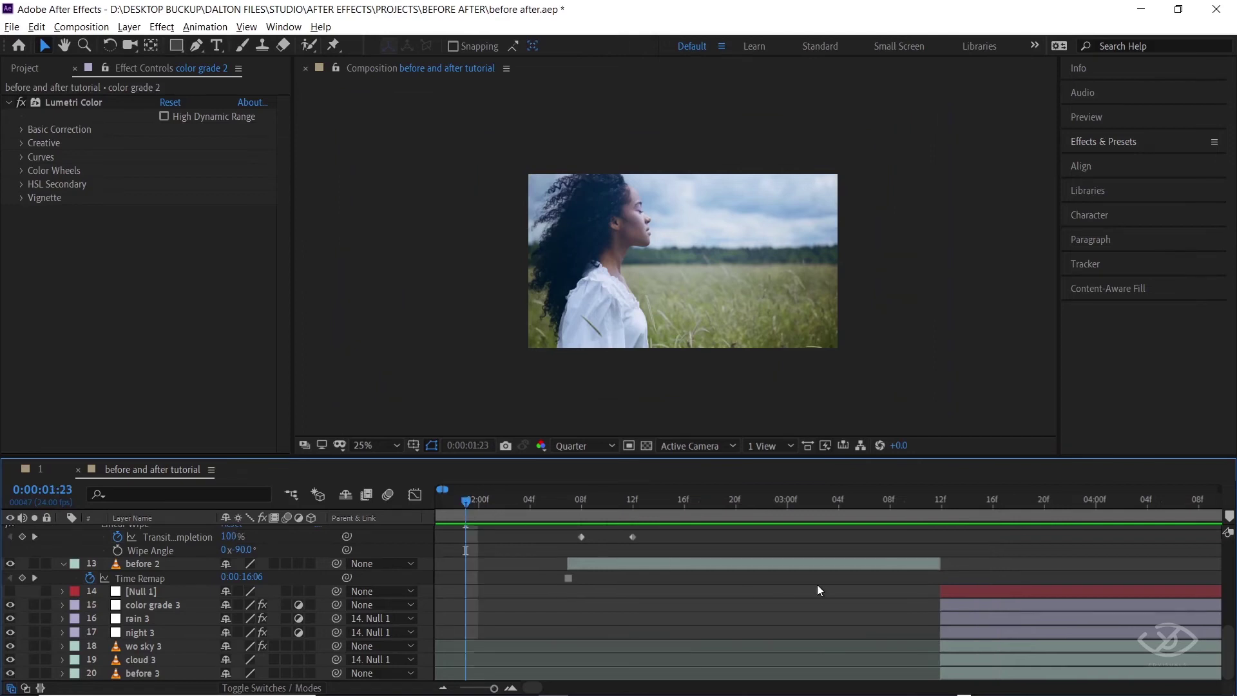
key("space")
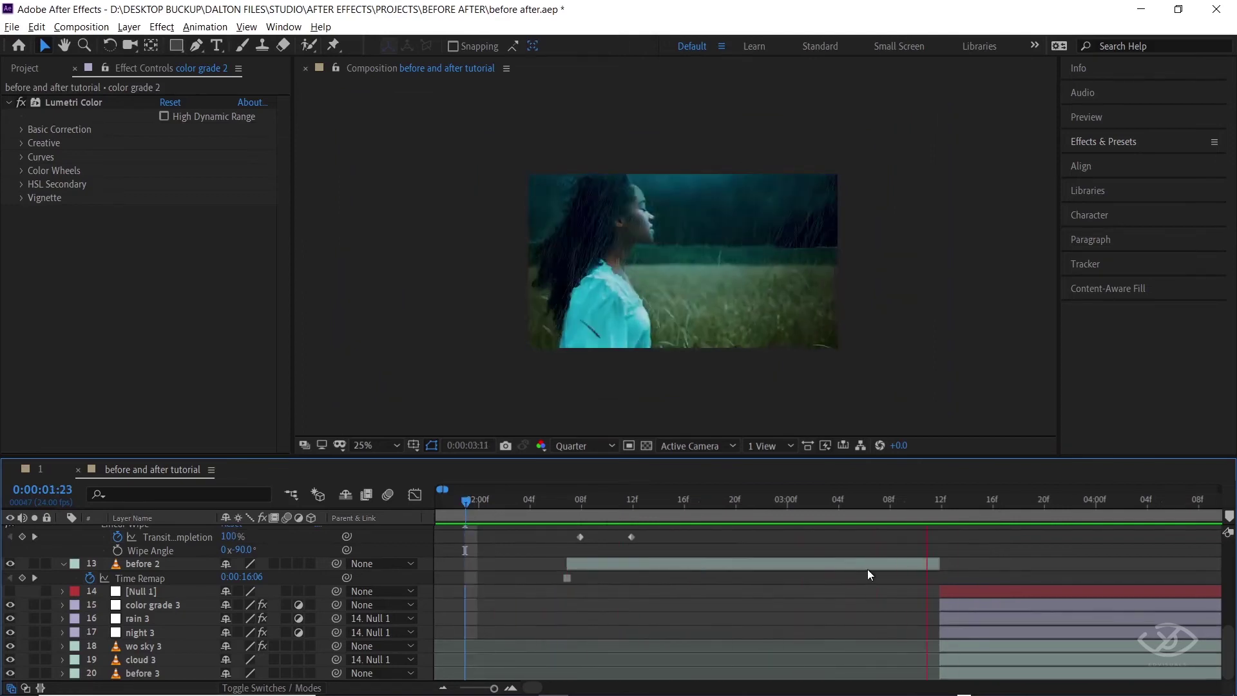
key("space")
scroll(794, 543, "up", 3)
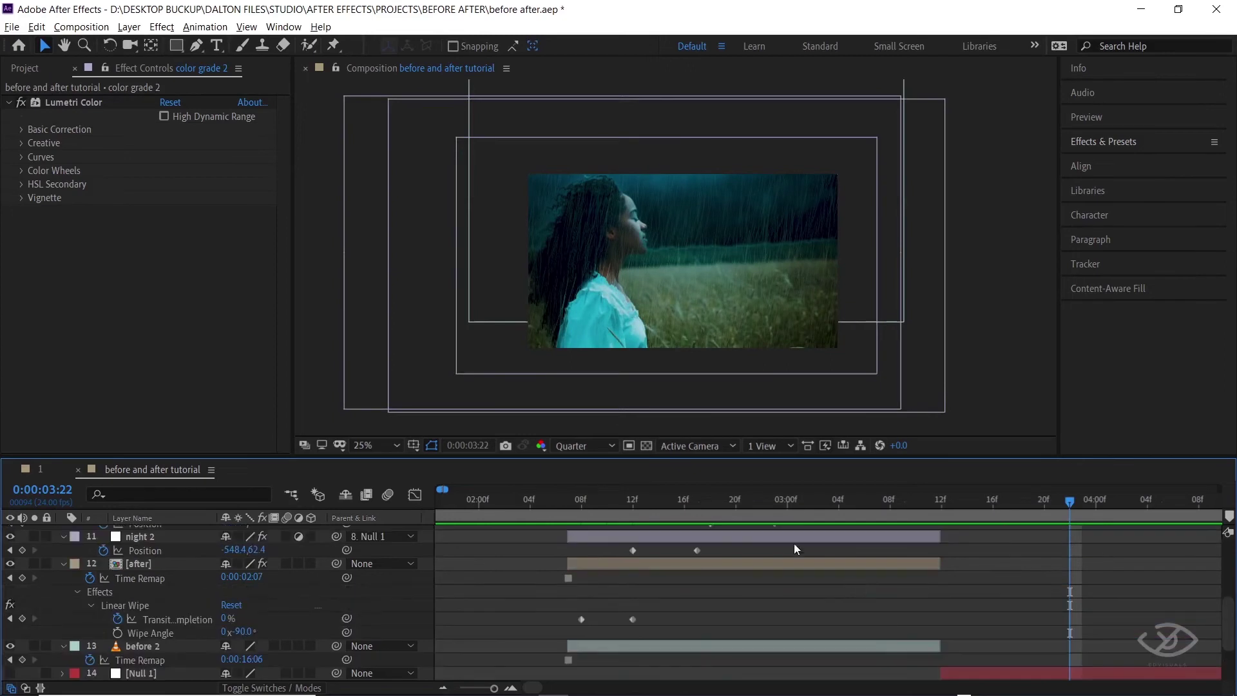
left_click(686, 502)
left_click(829, 502)
left_click_drag(829, 503, 907, 503)
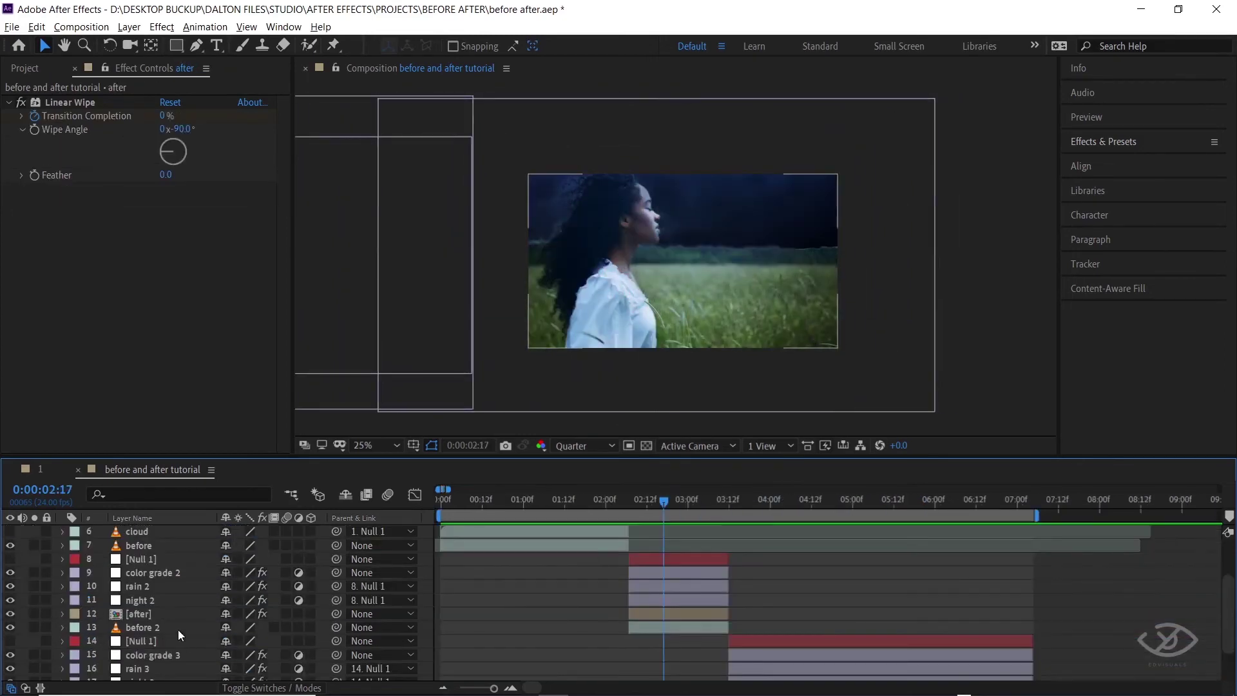
- Solo the [after] layer and scrub to check where the after clip starts
left_click(143, 615)
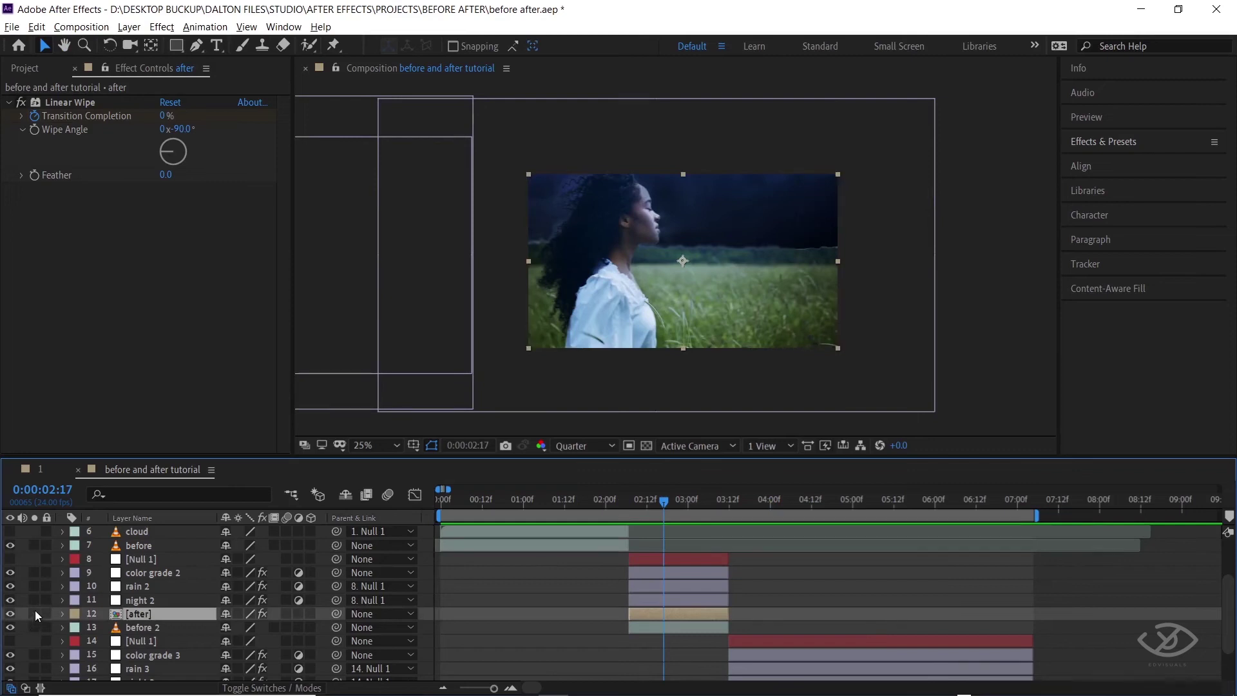
left_click(34, 613)
scroll(671, 558, "up", 2)
mouse_move(688, 504)
left_mouse_down()
mouse_move(608, 506)
mouse_move(692, 509)
mouse_move(664, 513)
left_mouse_up()
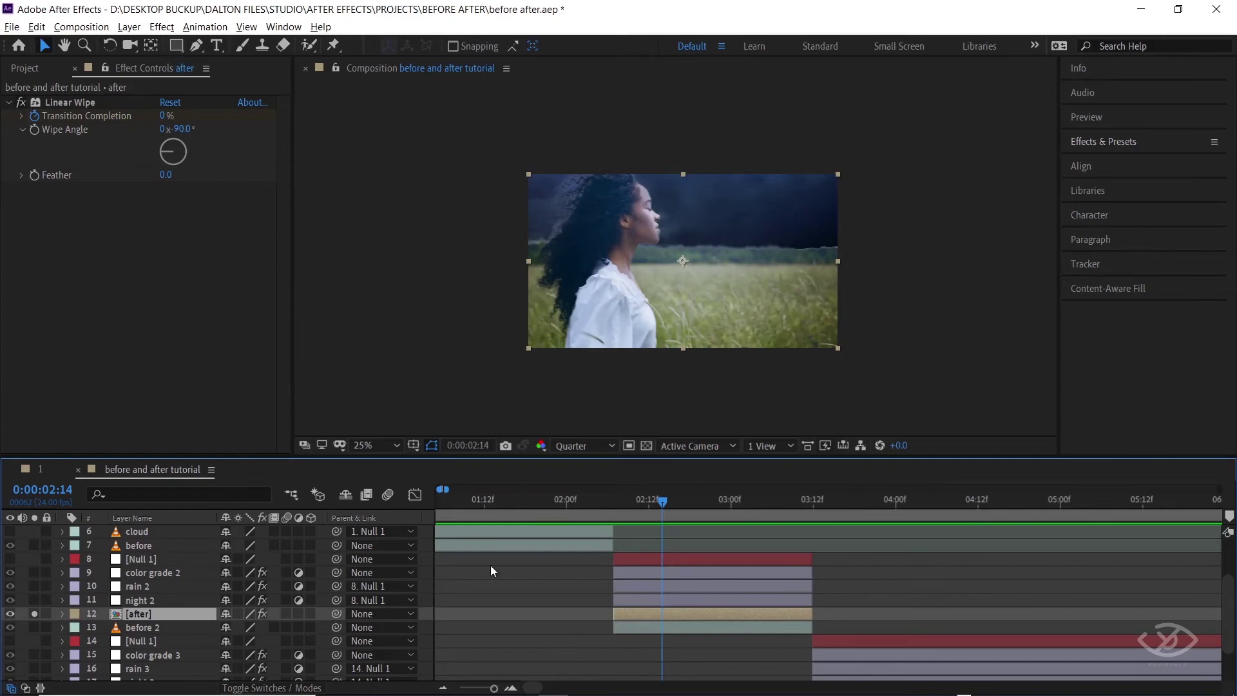
left_click(482, 583)
- Draw a rectangle shape framing the whole shot
left_click(180, 44)
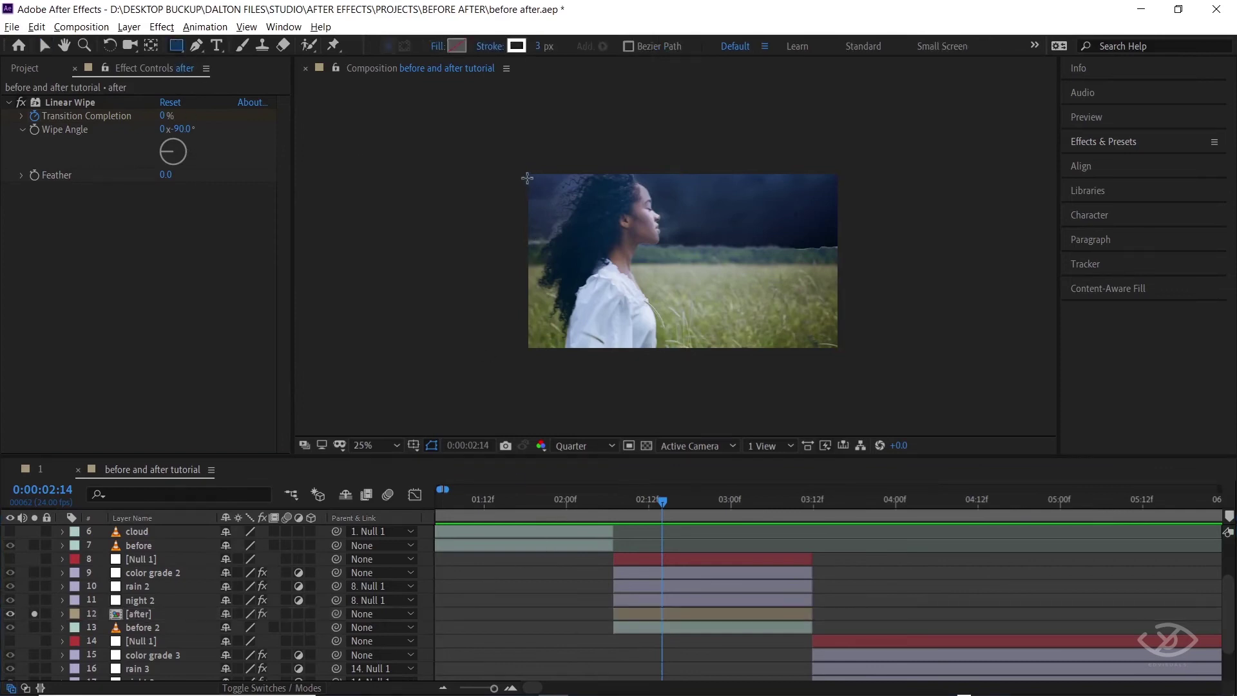
mouse_move(510, 165)
left_mouse_down()
mouse_move(818, 362)
mouse_move(851, 359)
mouse_move(867, 377)
left_mouse_up()
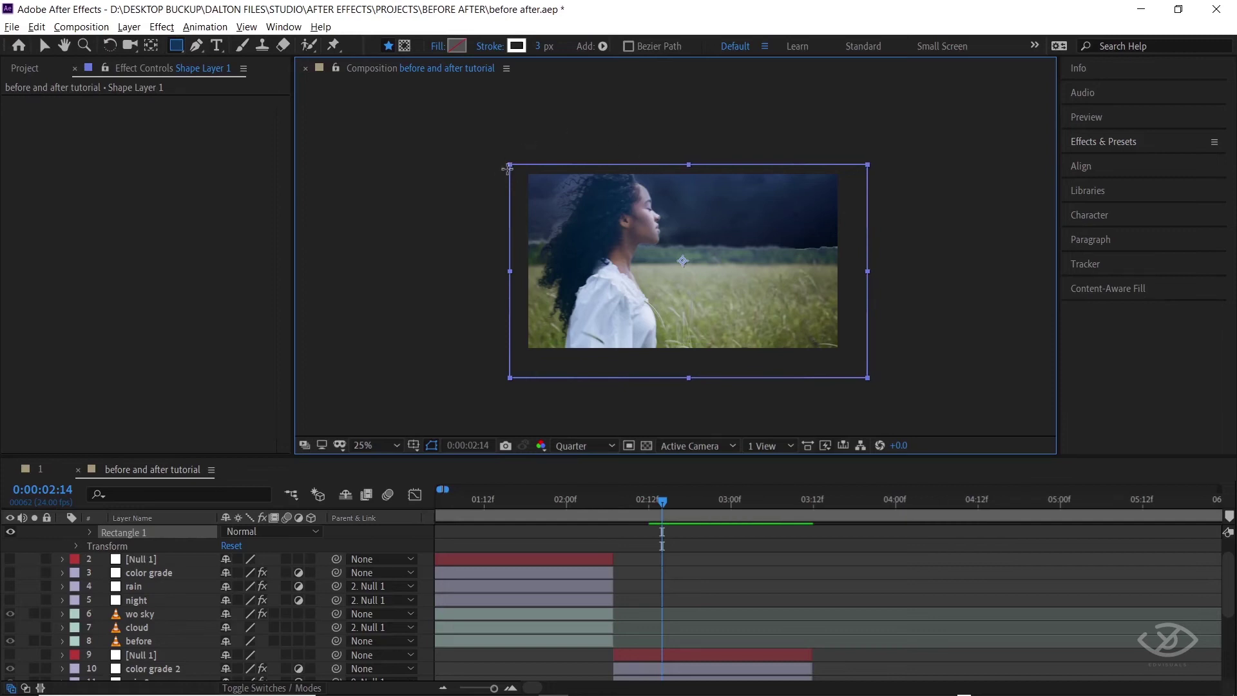
left_click_drag(501, 156, 867, 377)
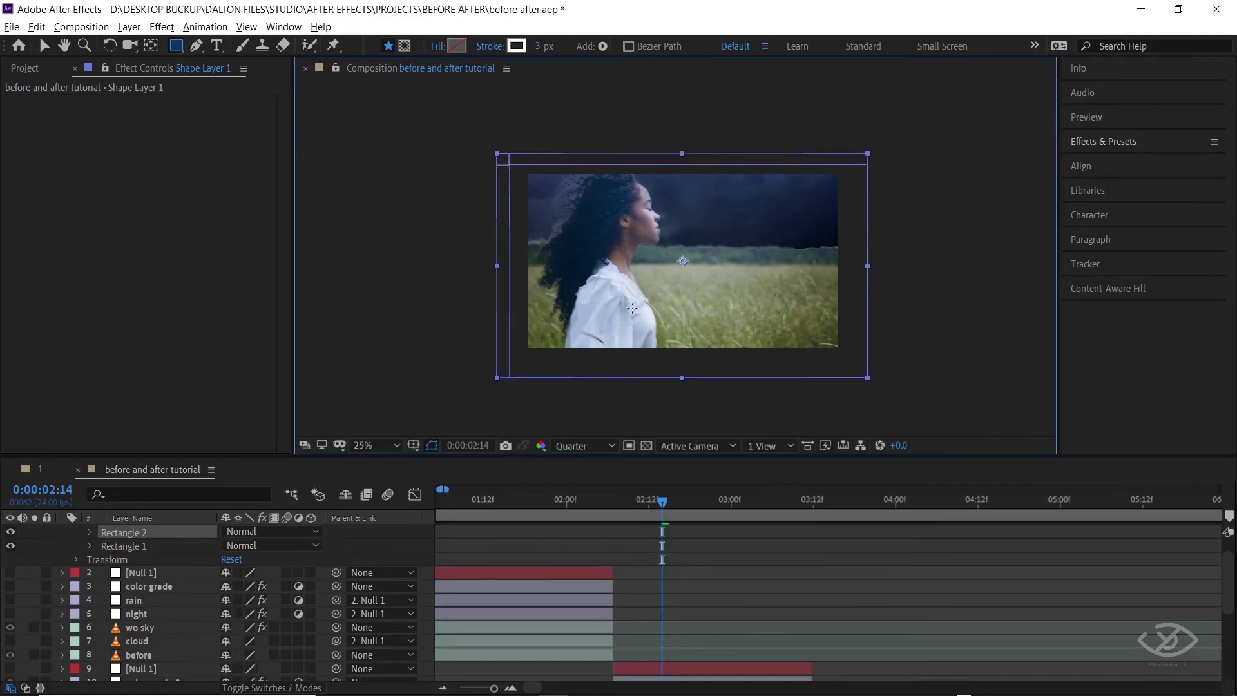
key("ctrl+z")
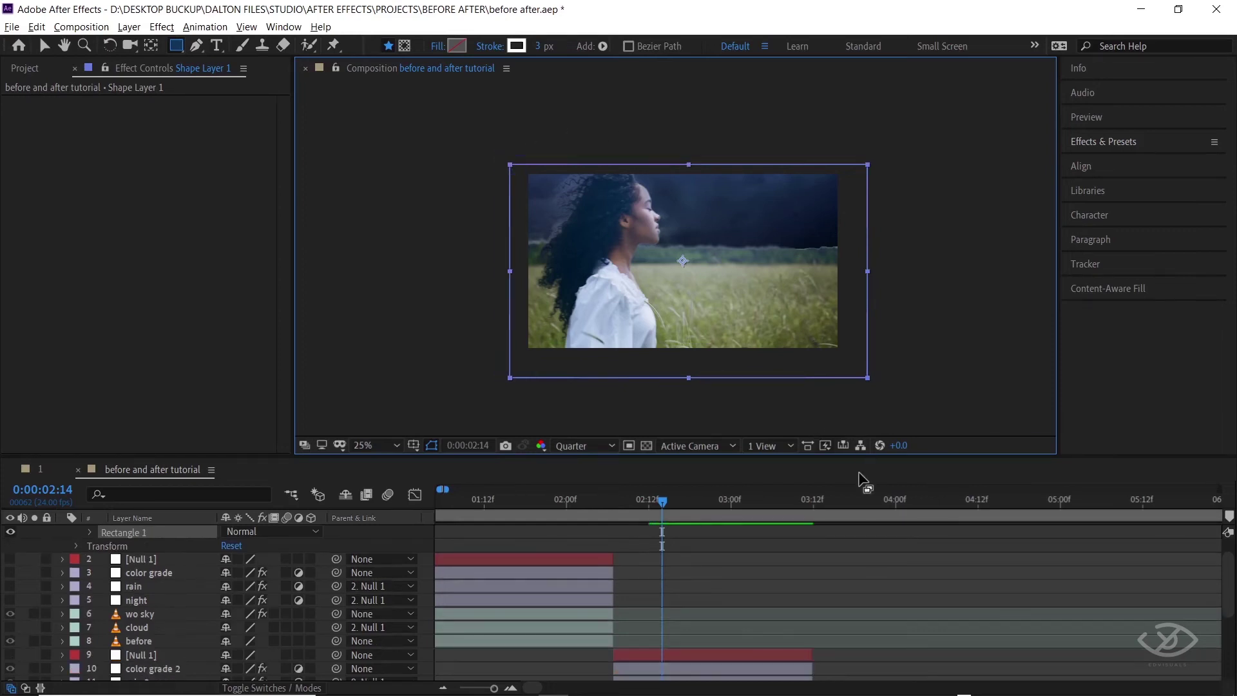
- Drag the rectangle's corner outward past every frame edge and nudge it into place
left_click(46, 46)
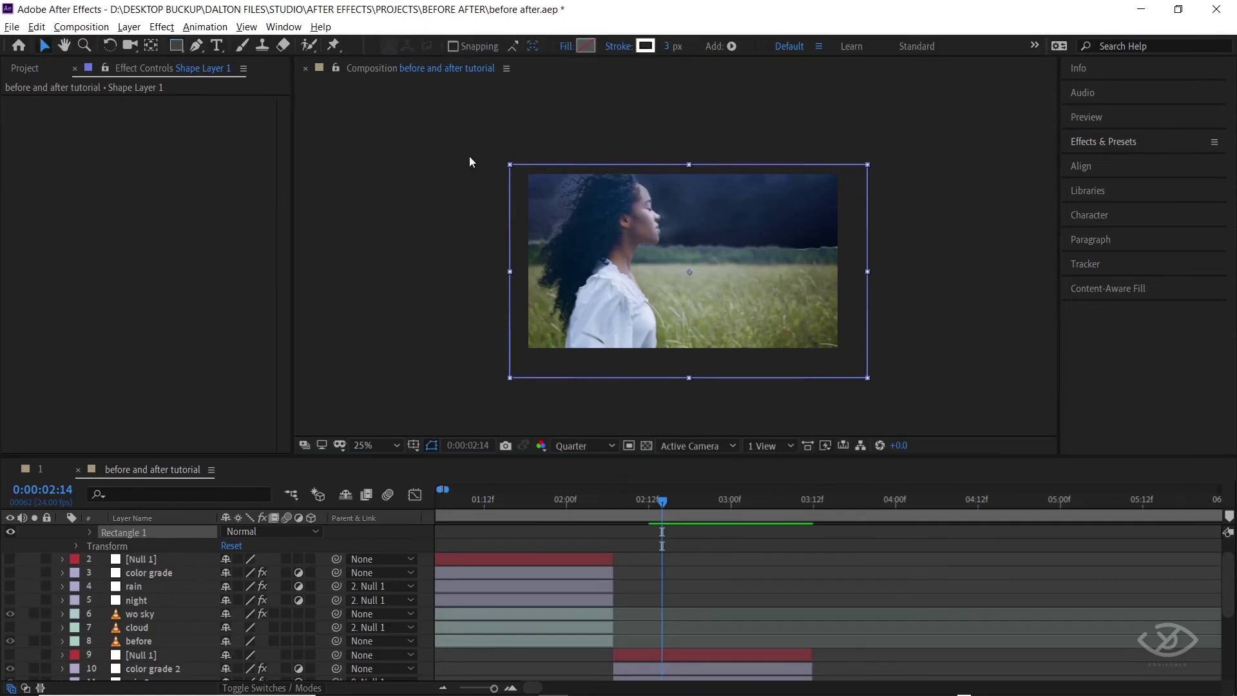
left_click_drag(509, 166, 487, 152)
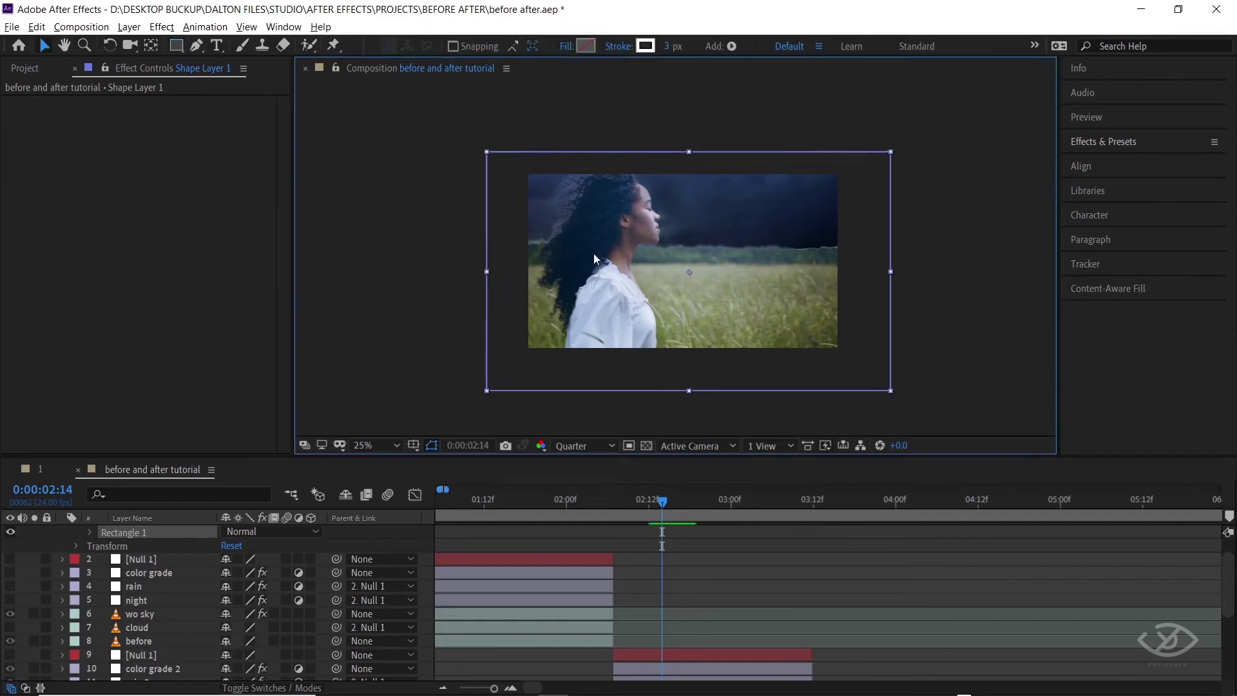
mouse_move(600, 272)
left_mouse_down()
mouse_move(586, 248)
mouse_move(602, 261)
left_mouse_up()
left_click(715, 606)
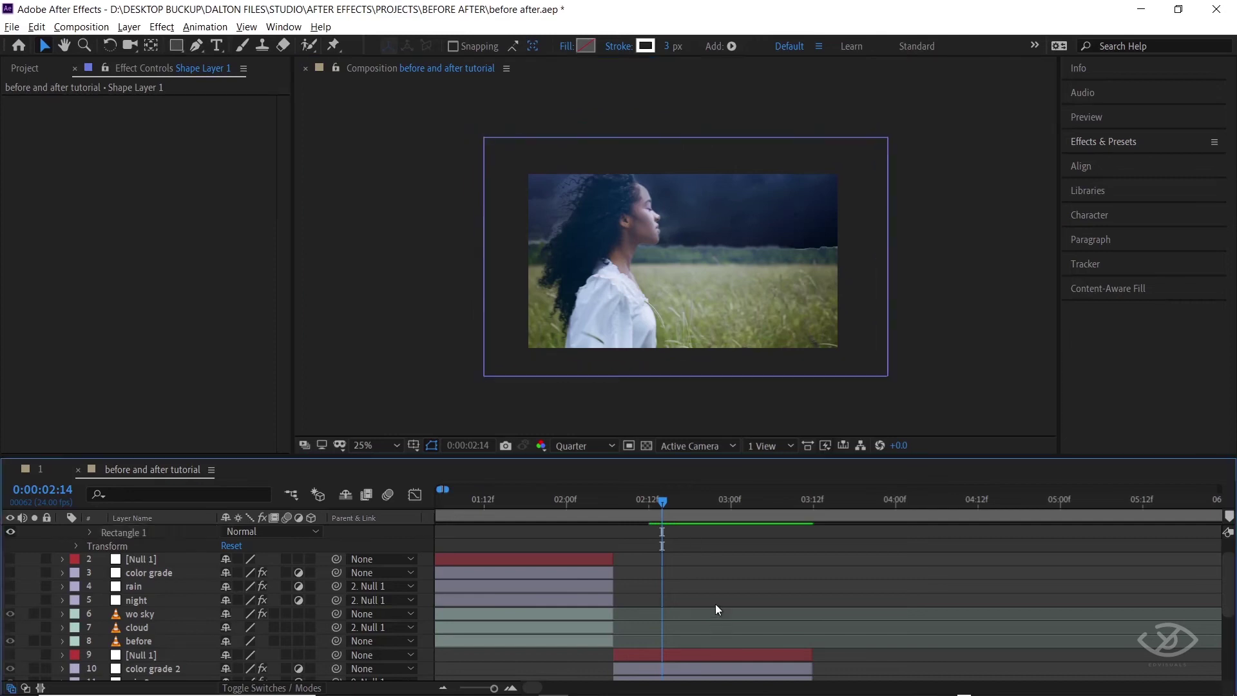
scroll(721, 586, "down", 3)
scroll(728, 566, "up", 4)
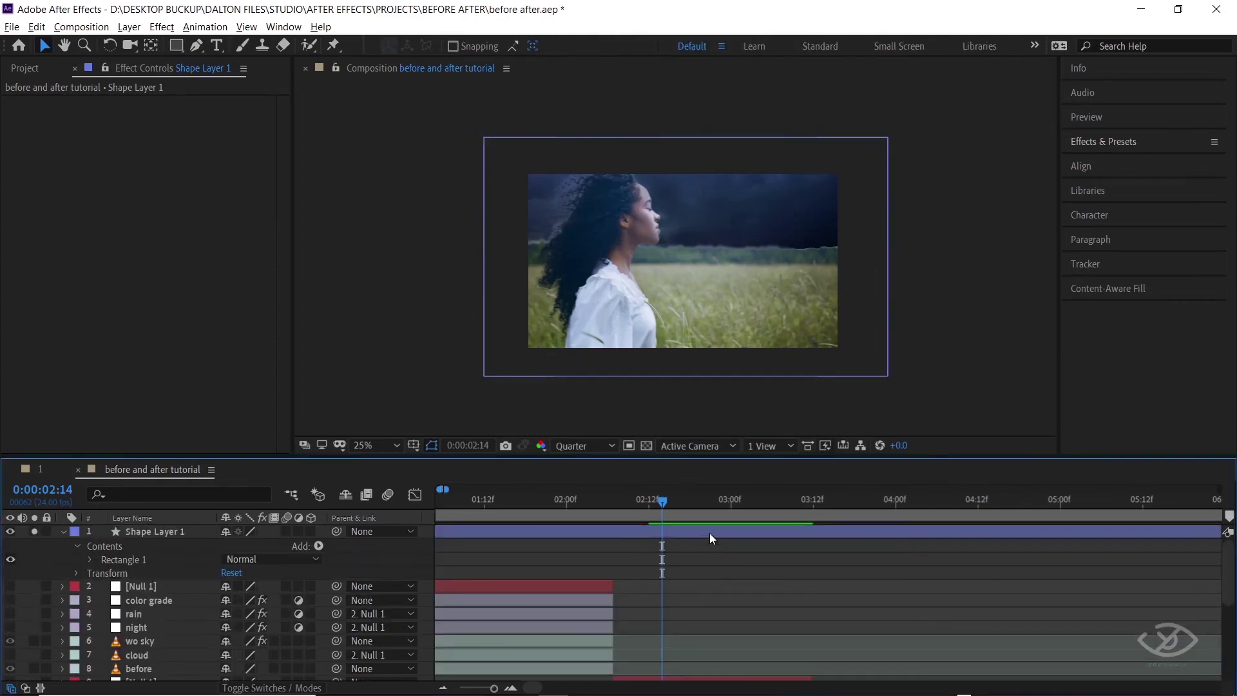
- Rename Shape Layer 1 to 'after line'
left_click(709, 532)
right_click(710, 532)
left_click(738, 529)
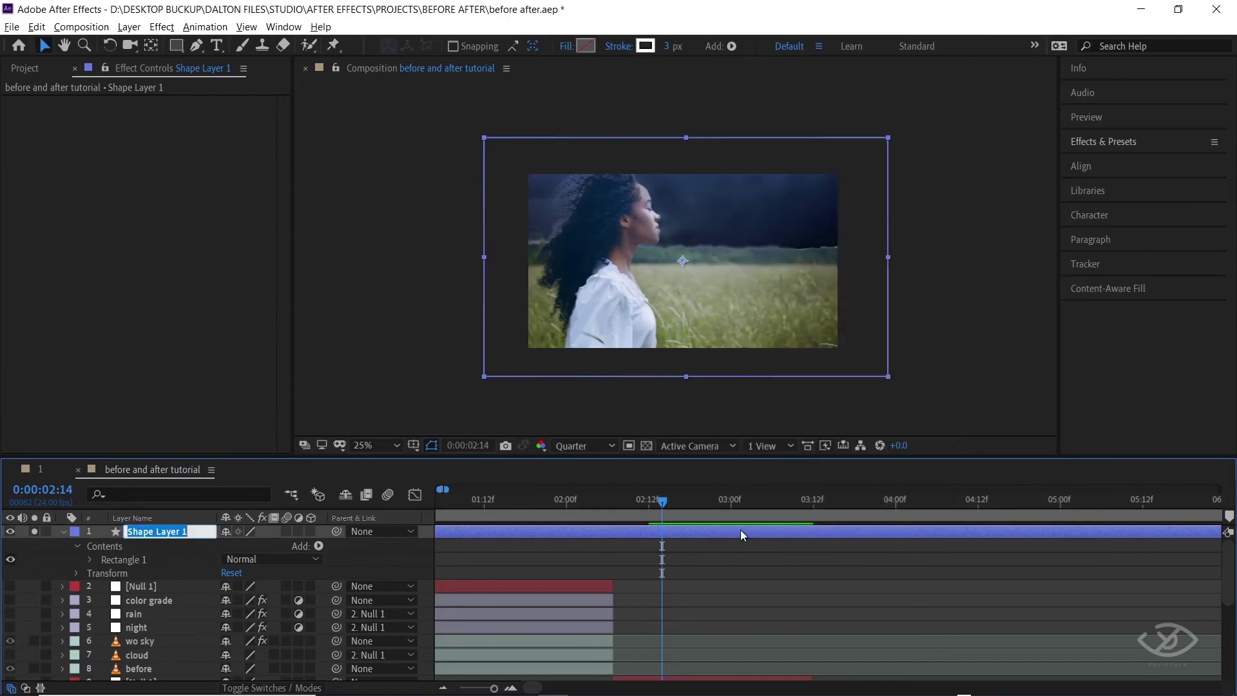
type("after line")
key("Return")
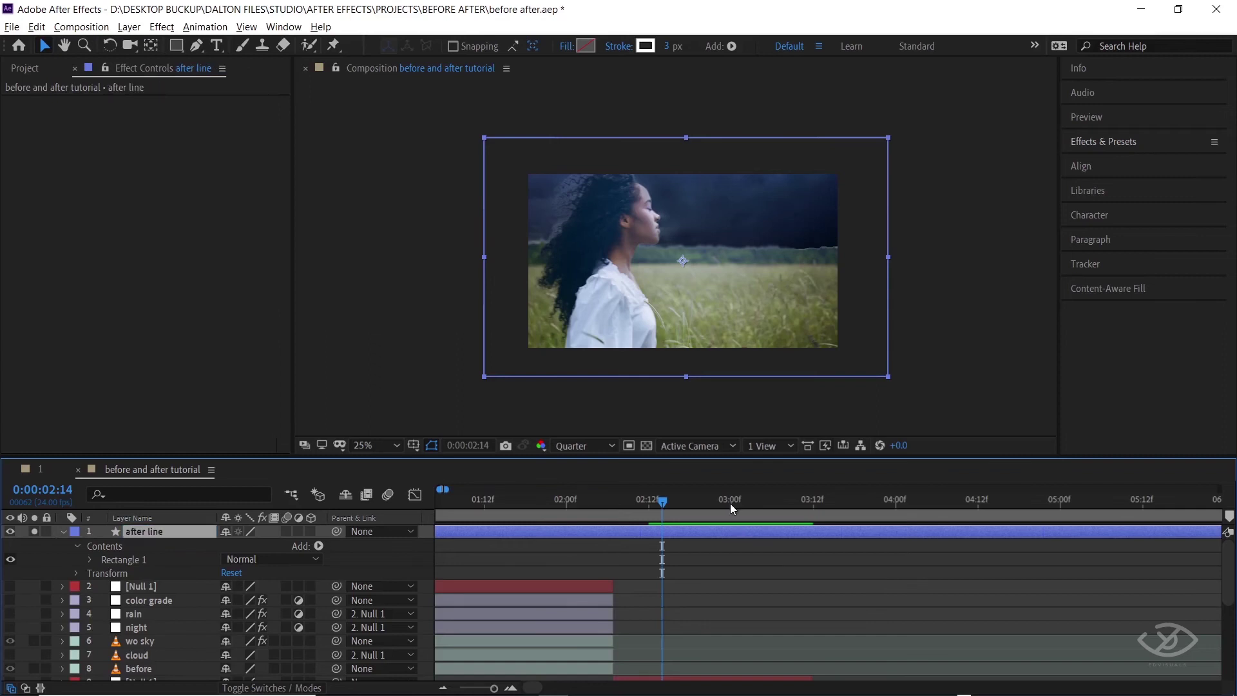
- Move 'after line' down the stack to sit directly above the [after] layer
key("ctrl+bracketleft")
key("ctrl+bracketleft")
key("ctrl+bracketleft")
key("ctrl+bracketleft")
key("ctrl+bracketleft")
key("ctrl+bracketleft")
key("ctrl+bracketleft")
key("ctrl+bracketleft")
key("ctrl+bracketleft")
key("ctrl+bracketleft")
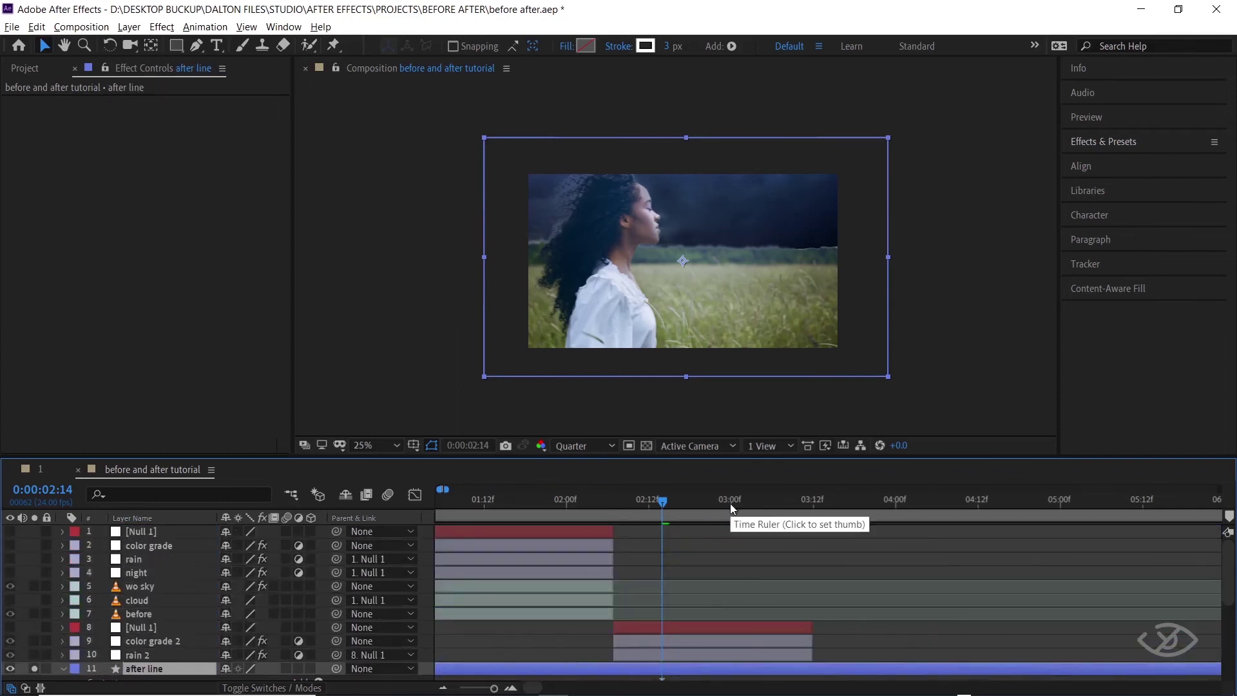
scroll(828, 596, "down", 3)
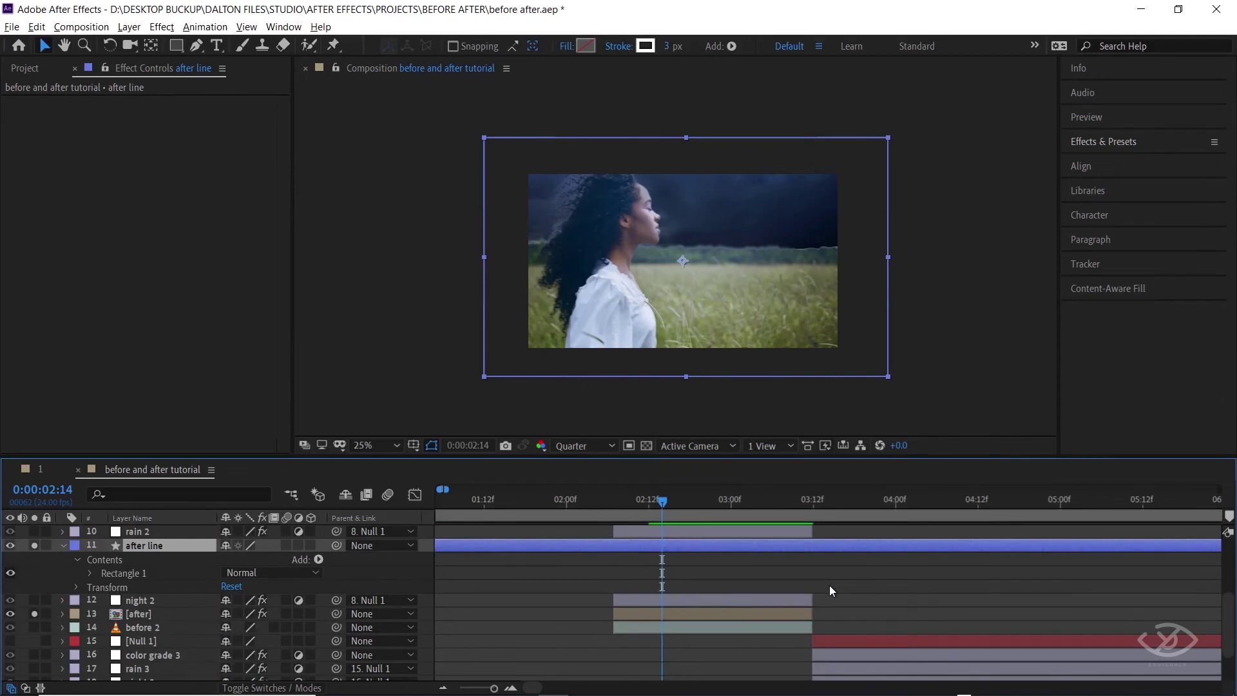
key("ctrl+bracketleft")
key("ctrl+bracketleft")
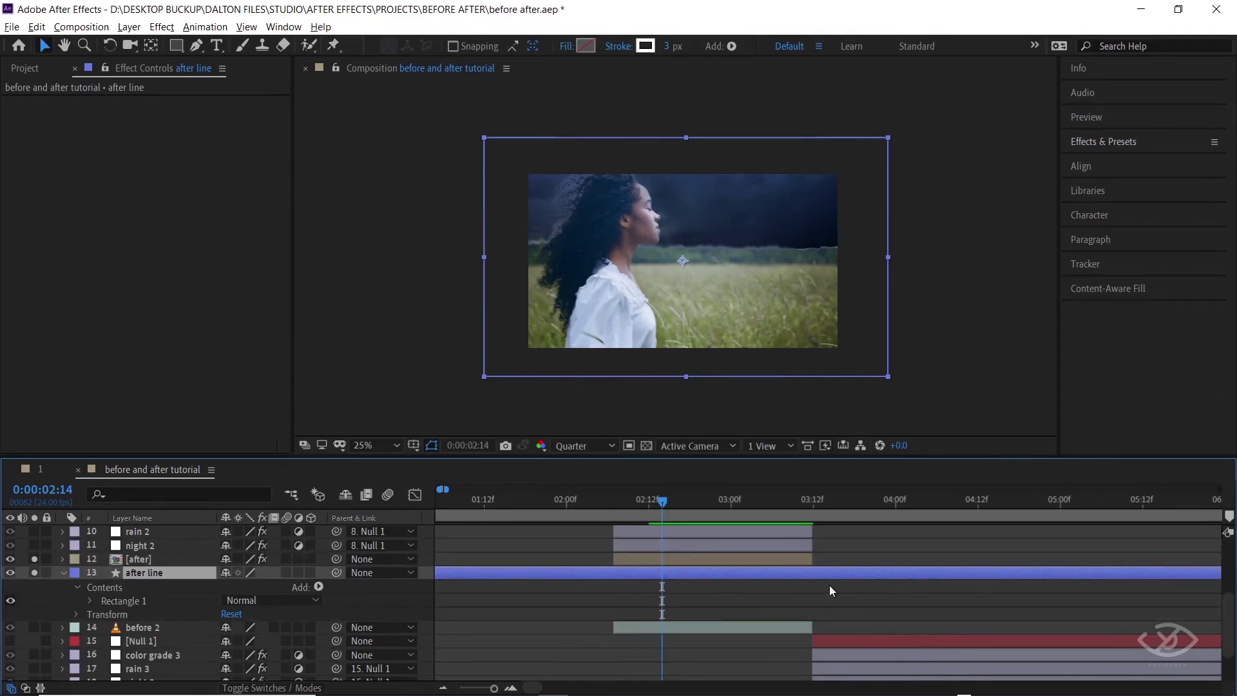
key("ctrl+bracketright")
left_click(762, 615)
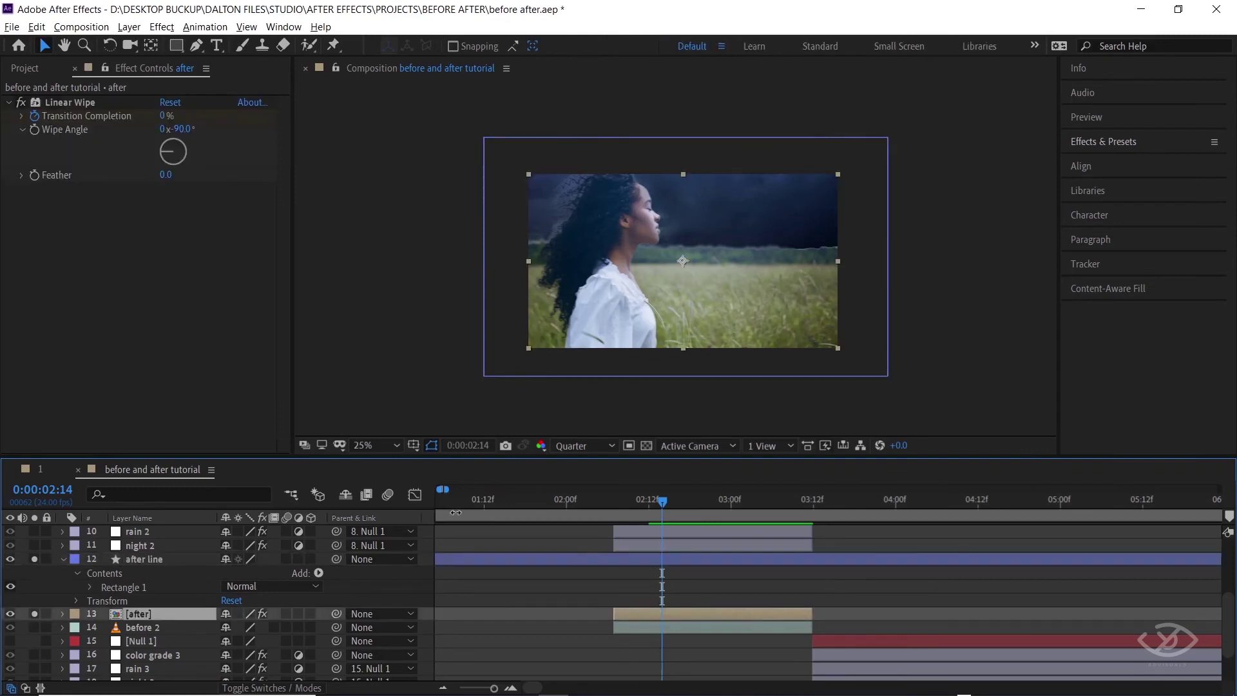
- At 2:08, move after line off the frame's left side and set its first Position keyframe
left_click_drag(666, 501, 620, 505)
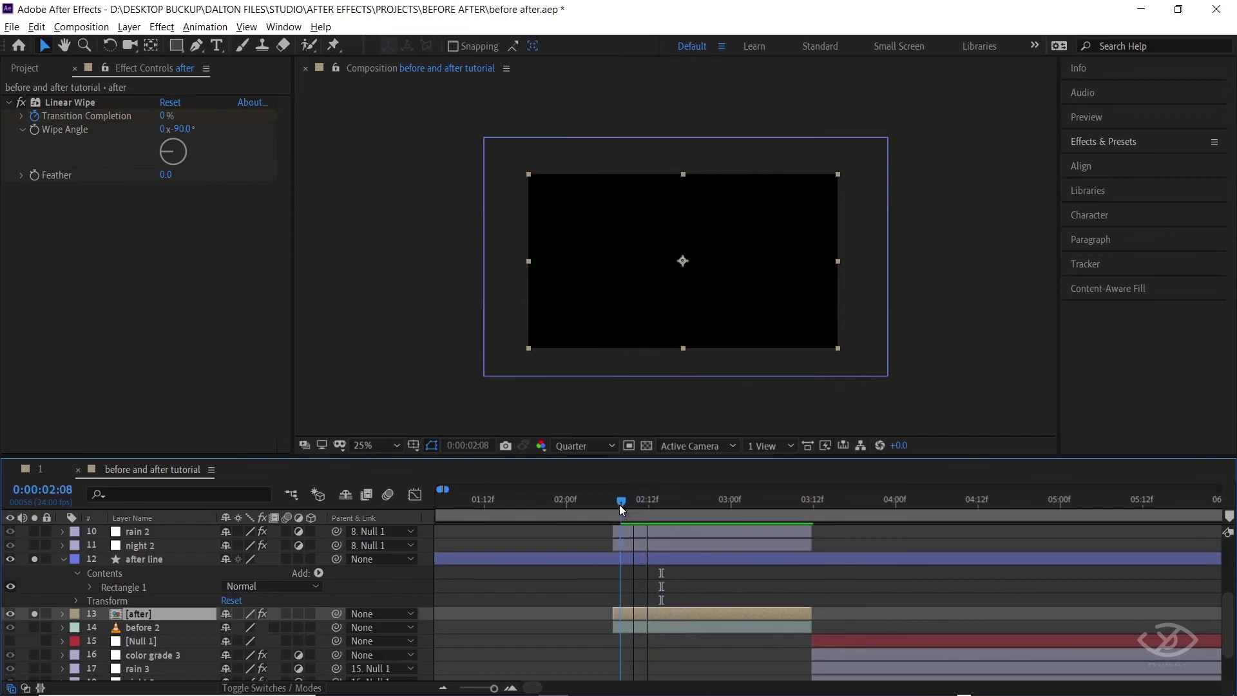
key("p")
left_click(632, 558)
key("p")
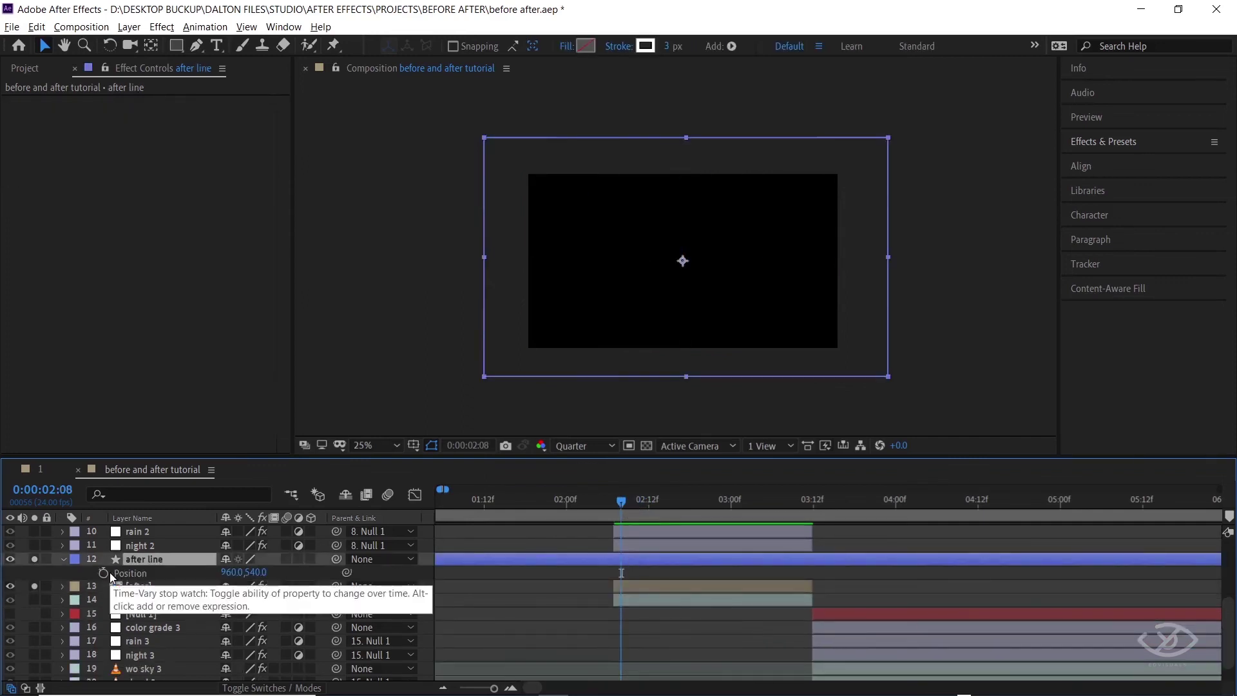
left_click_drag(716, 322, 347, 329)
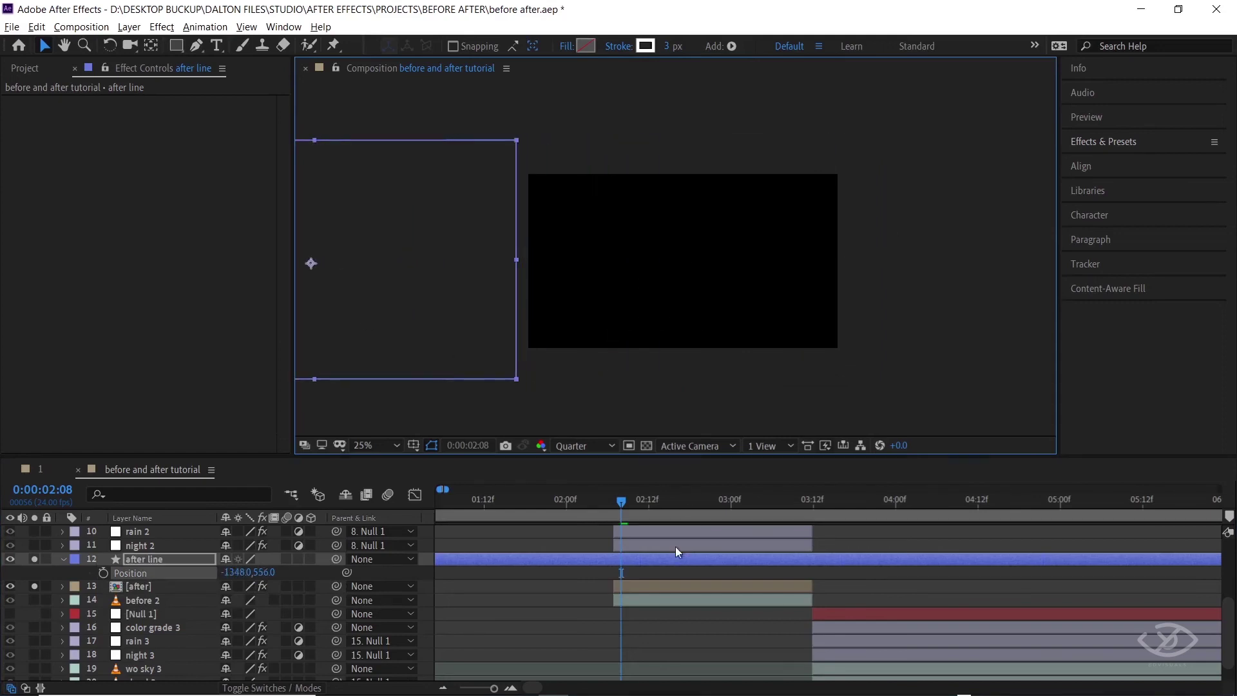
left_click(103, 572)
left_click_drag(408, 291, 384, 294)
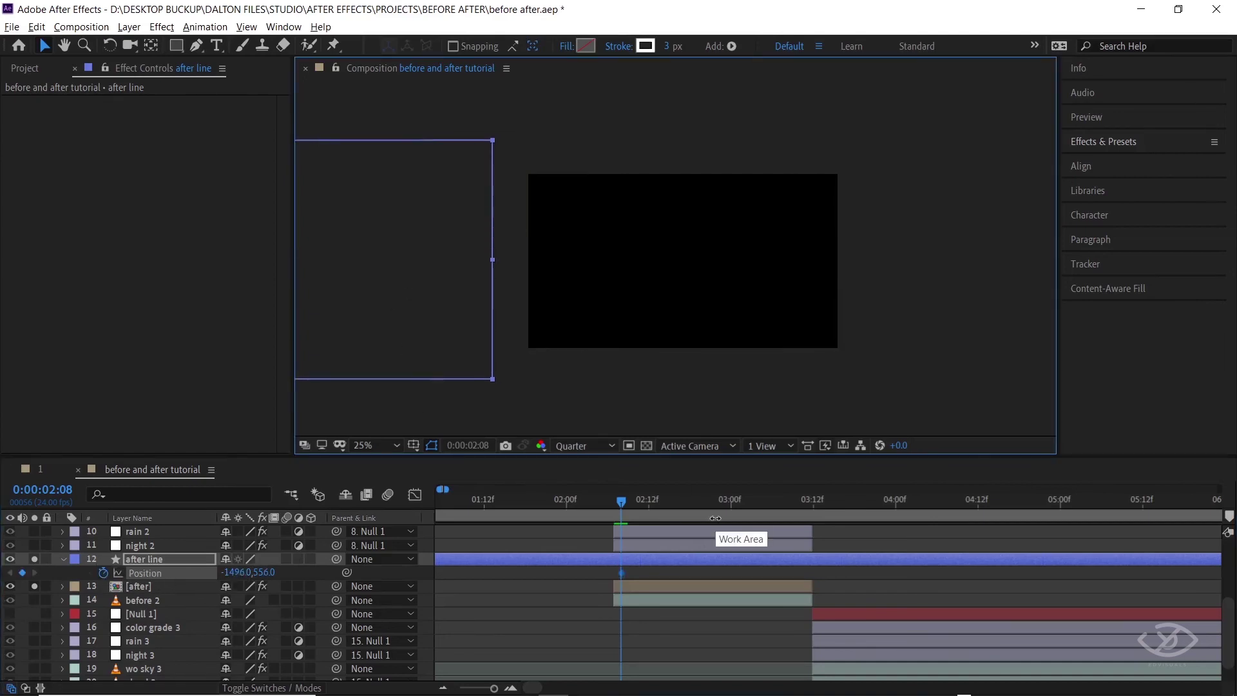
- Step frame by frame to 2:12, keyframing Position X (from -992 to 969.0) to track the wipe edge
key("Page_Down")
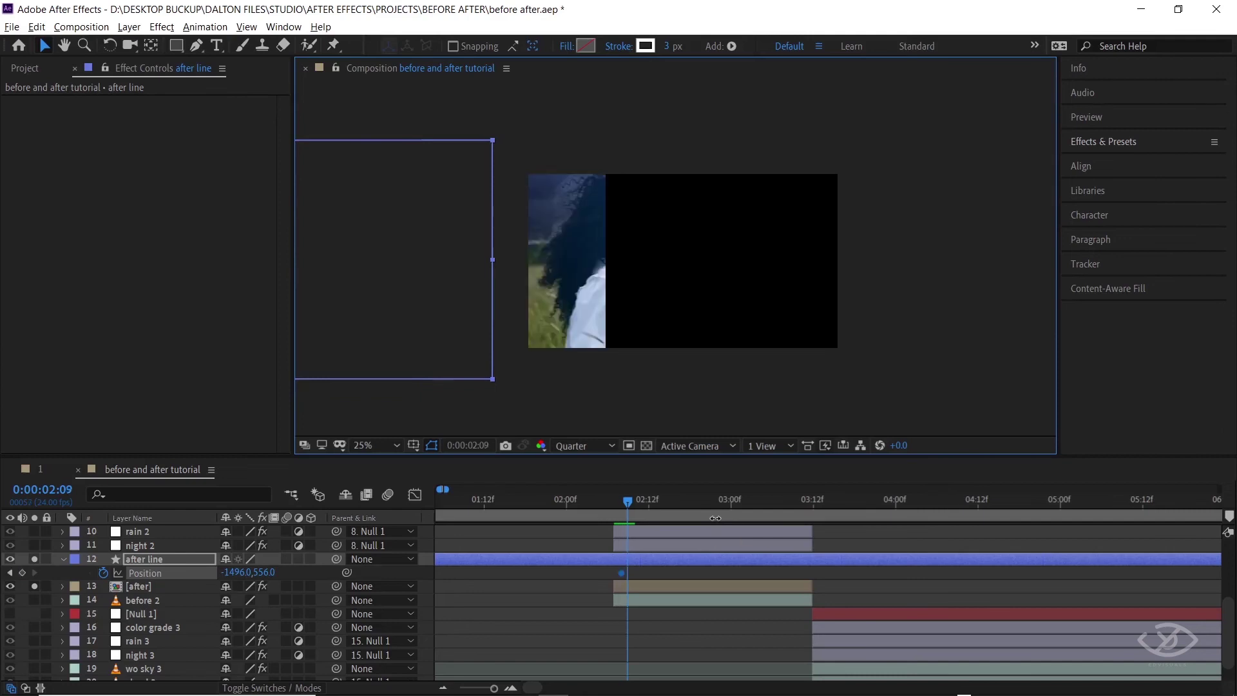
left_click(231, 572)
type("-992")
key("Return")
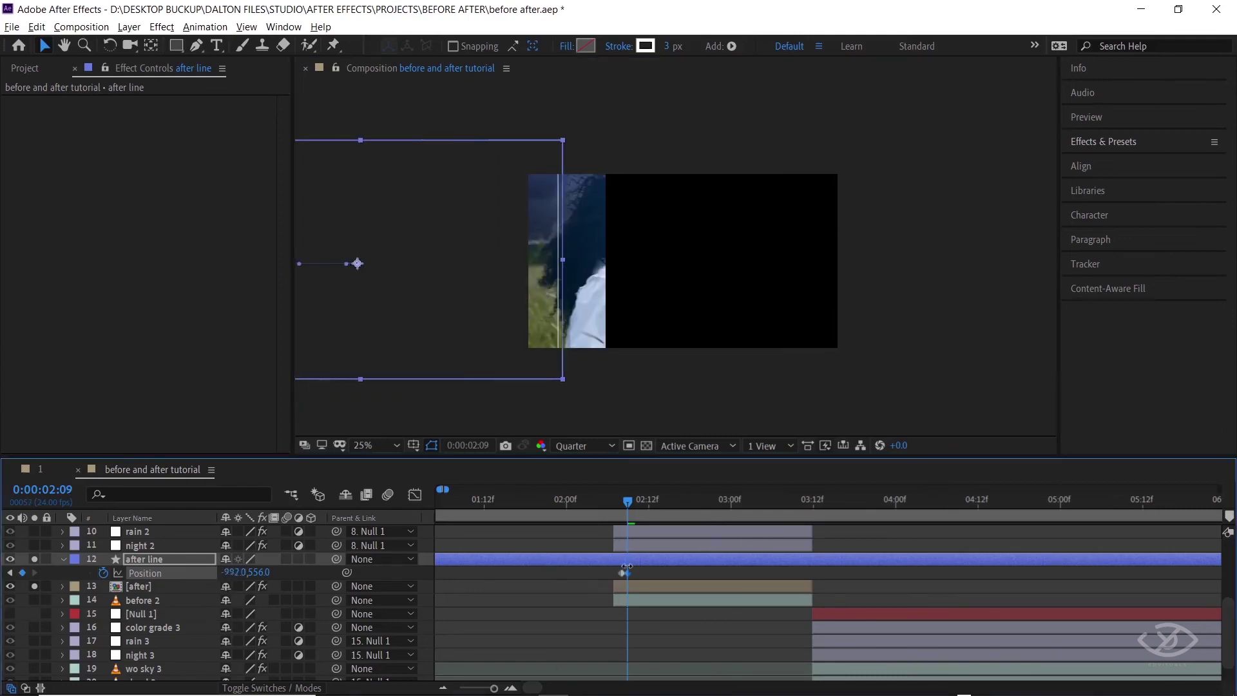
left_click_drag(627, 568, 783, 567)
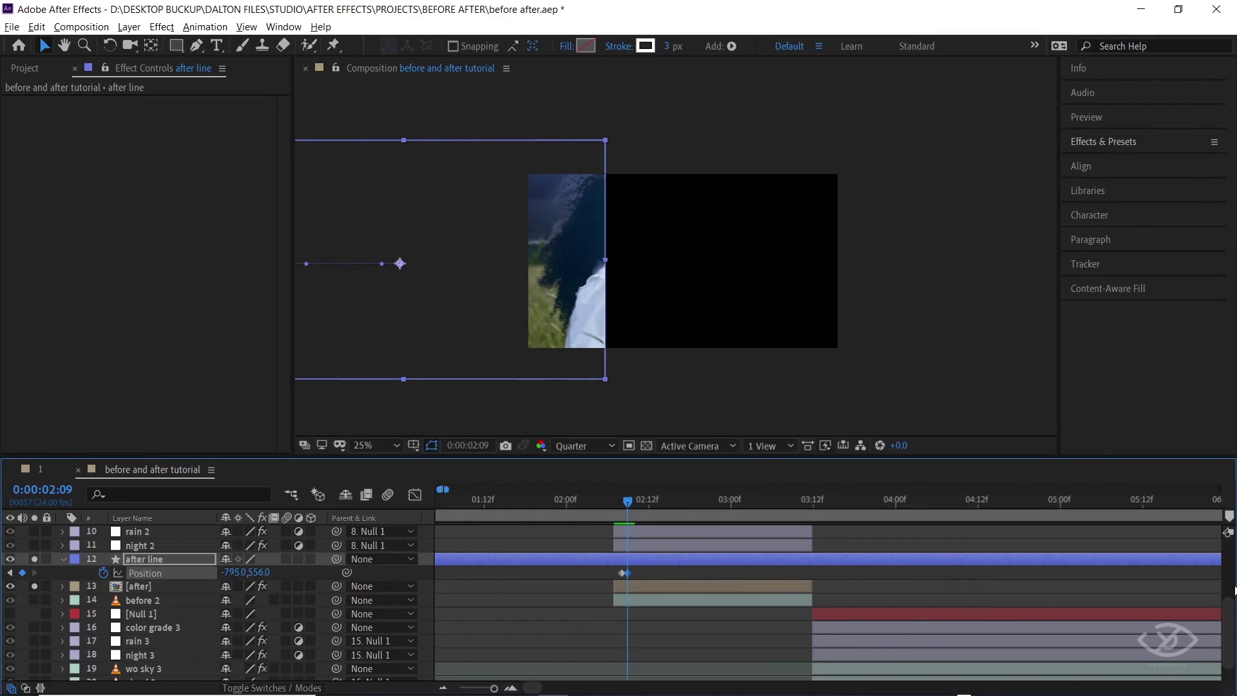
key("Page_Down")
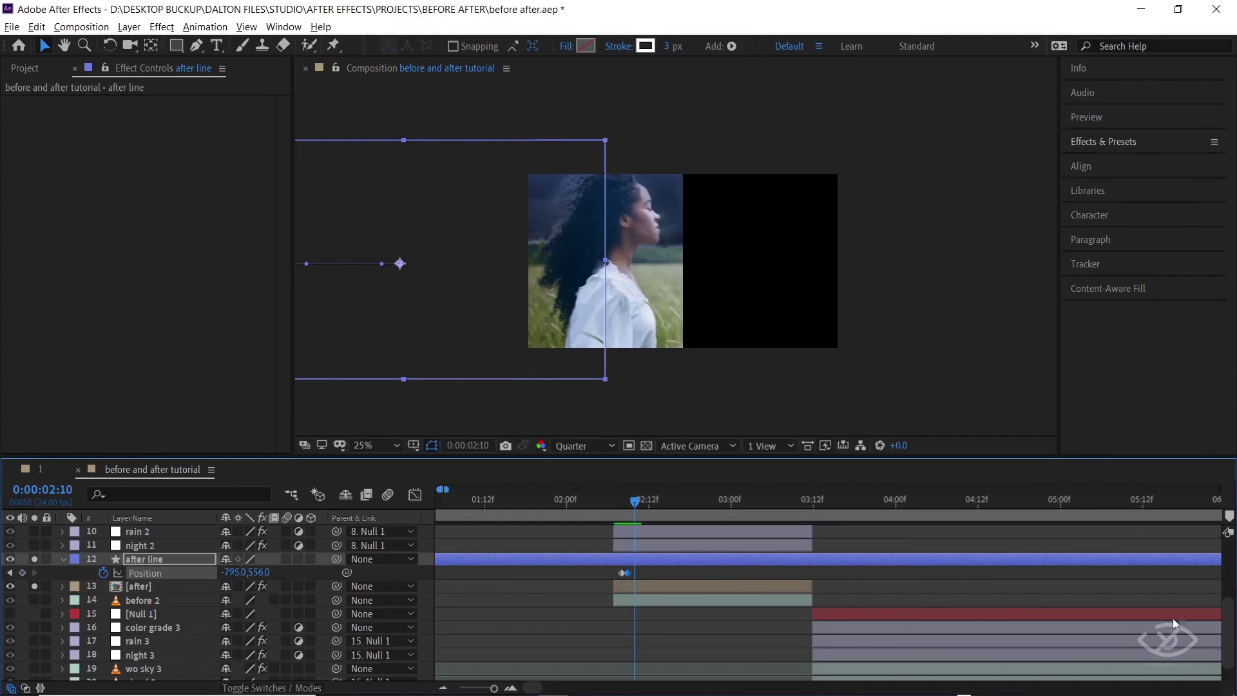
left_click_drag(234, 572, 604, 564)
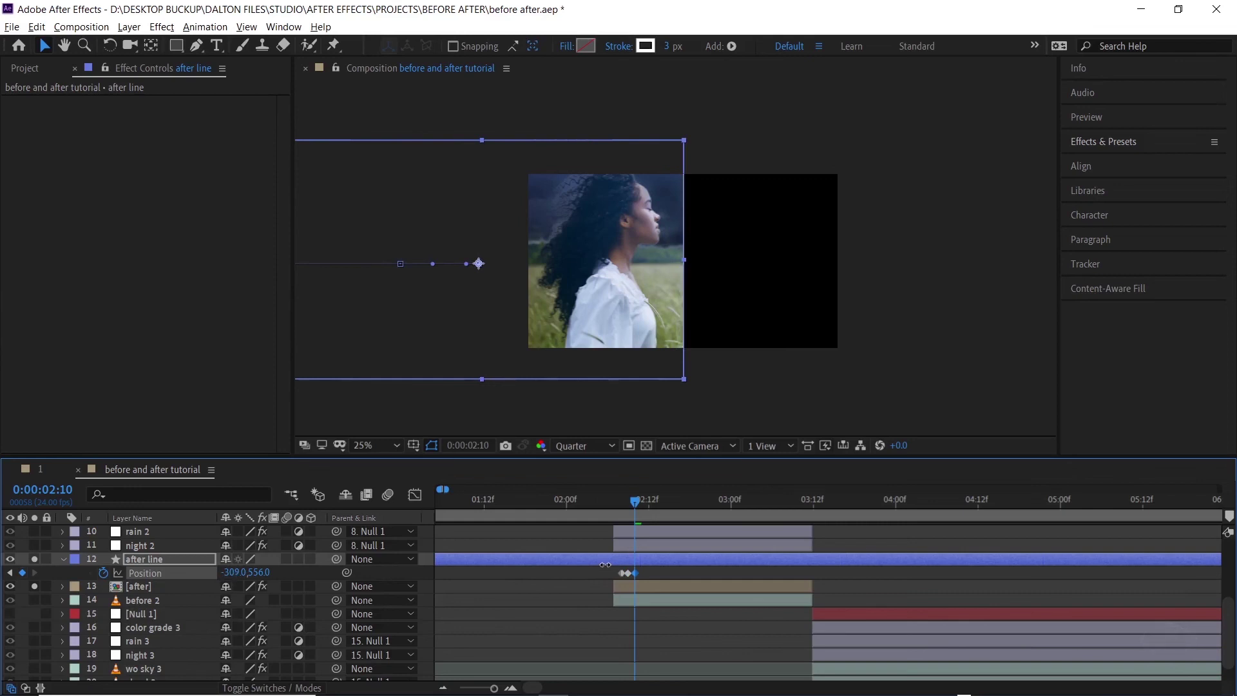
left_click_drag(604, 564, 604, 565)
key("Page_Down")
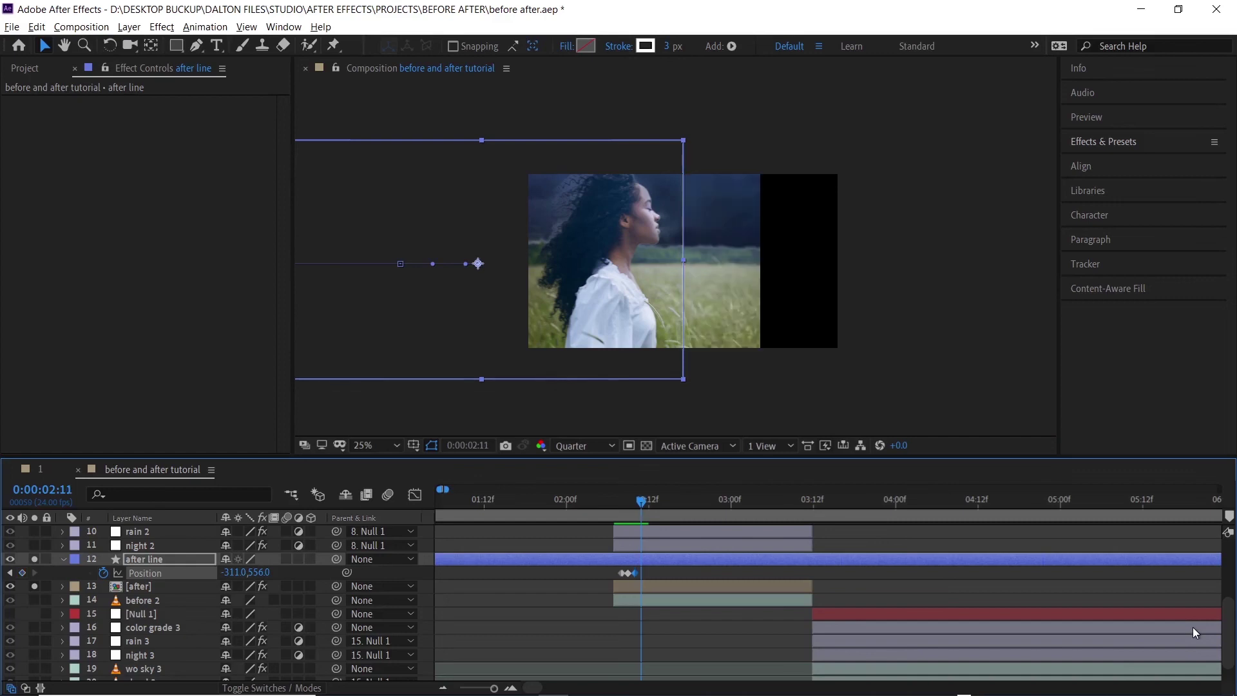
left_click_drag(226, 573, 616, 572)
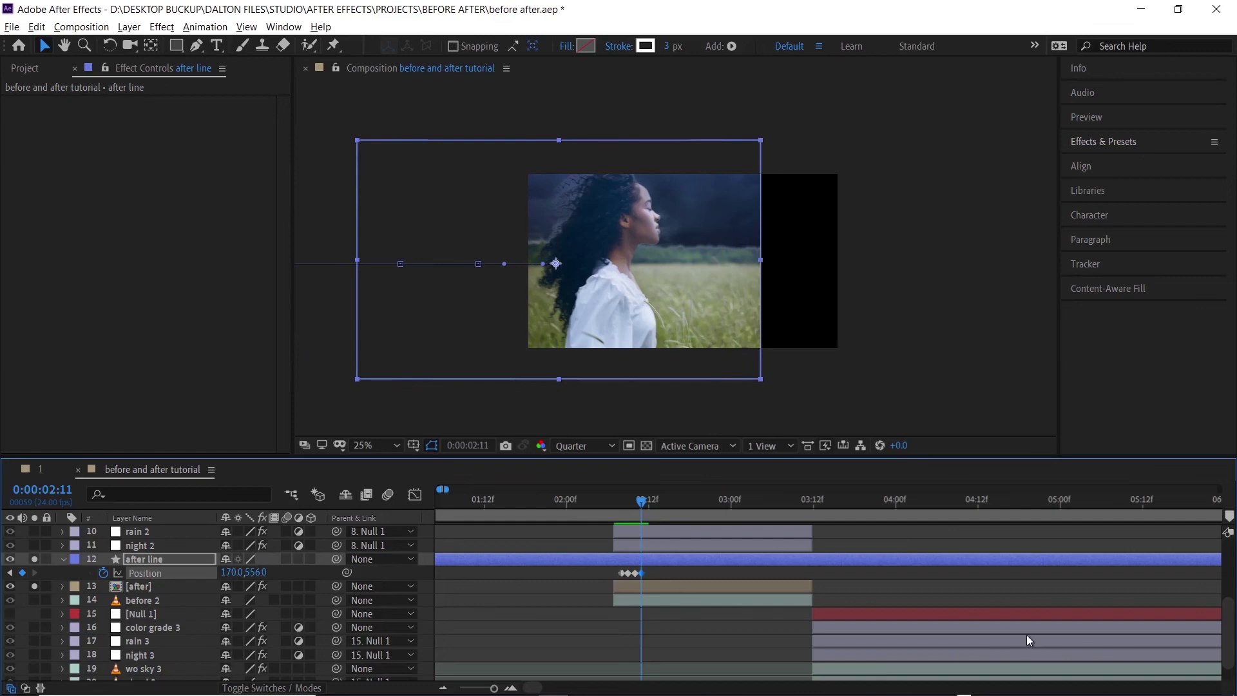
key("Page_Down")
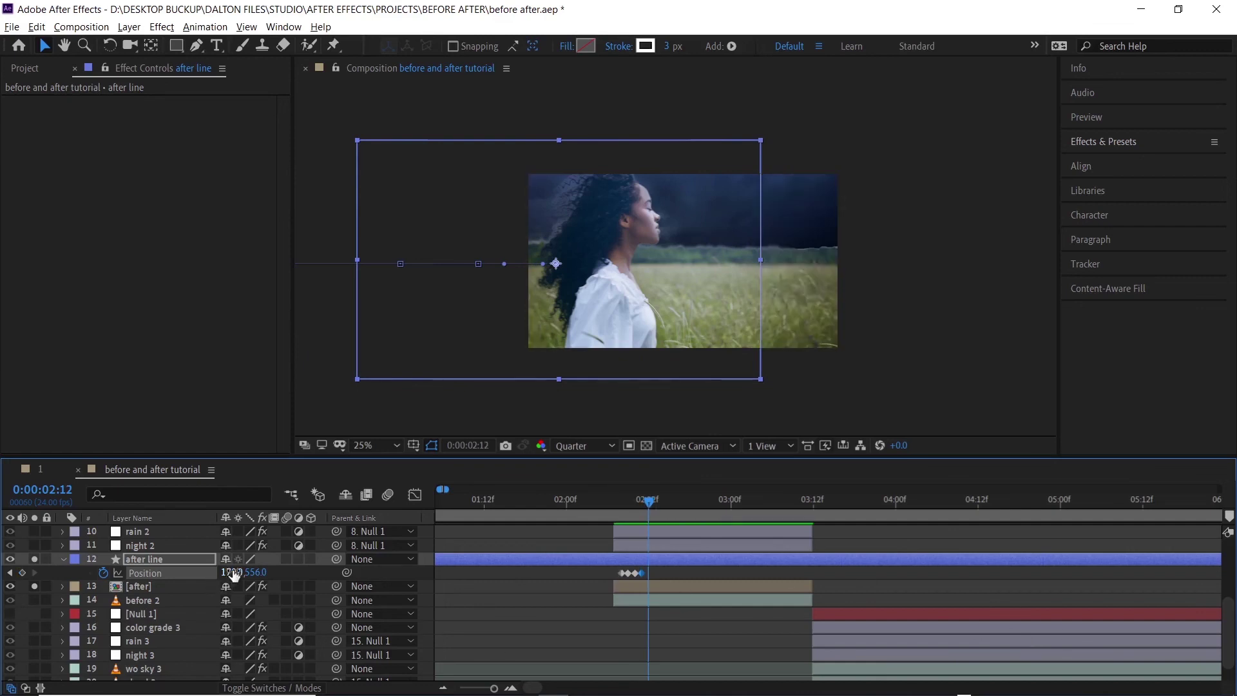
left_click_drag(234, 575, 881, 575)
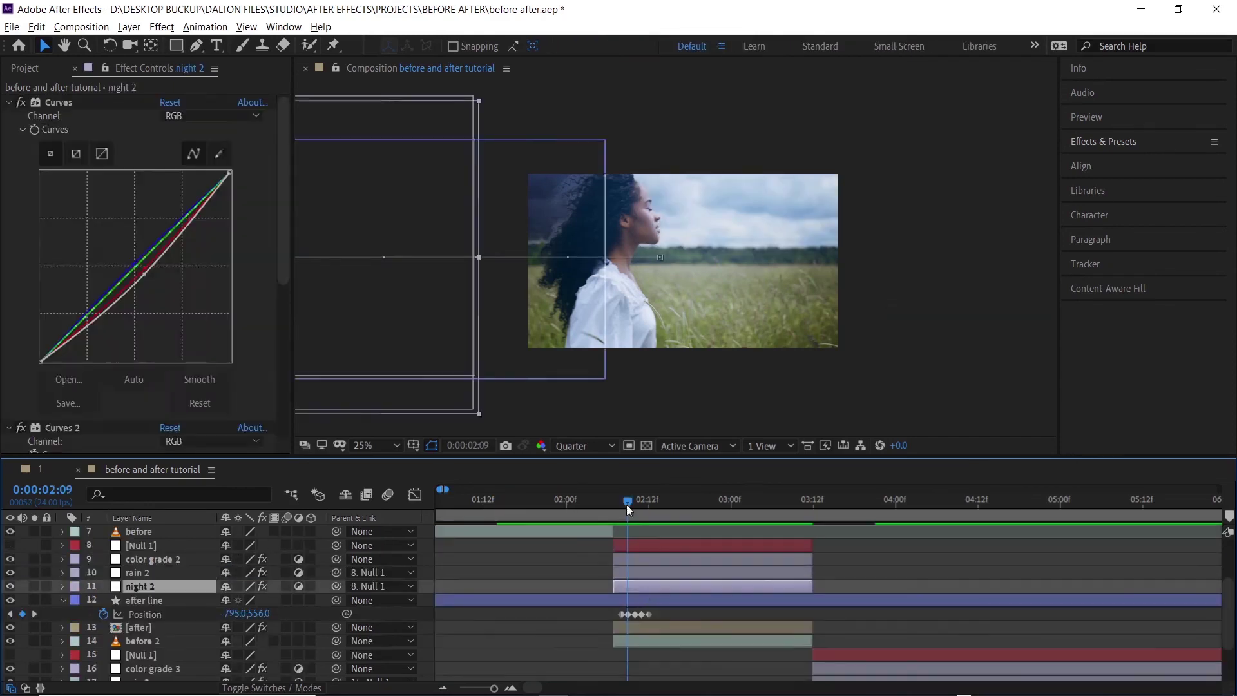
- Review the after line's motion across the wipe, then select night line and raise it one layer
left_click_drag(638, 501, 705, 501)
left_click(631, 599)
key("ctrl+bracketright")
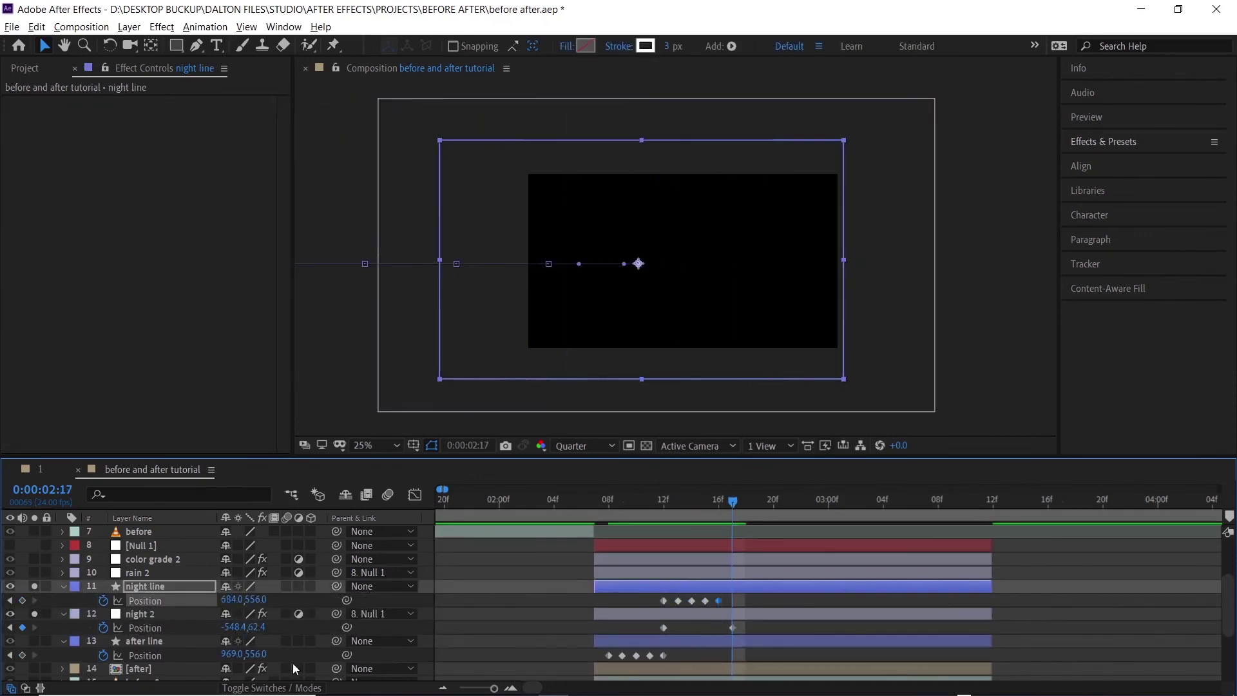
left_click(798, 602)
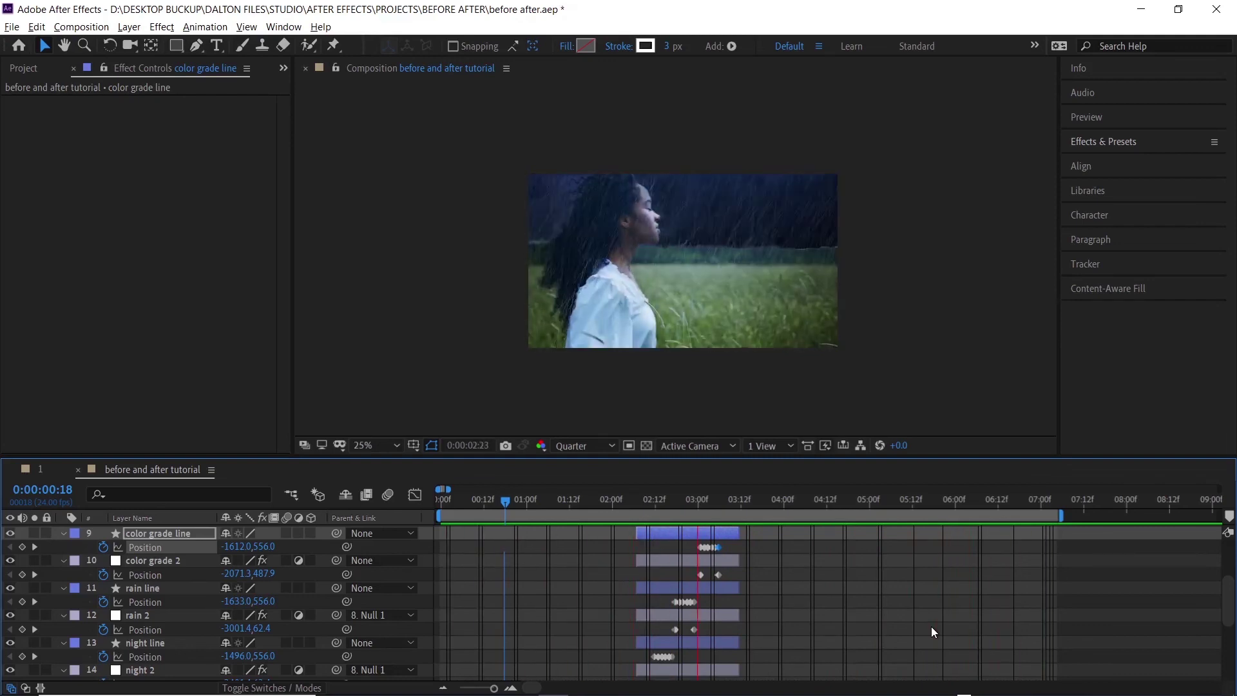
key("space")
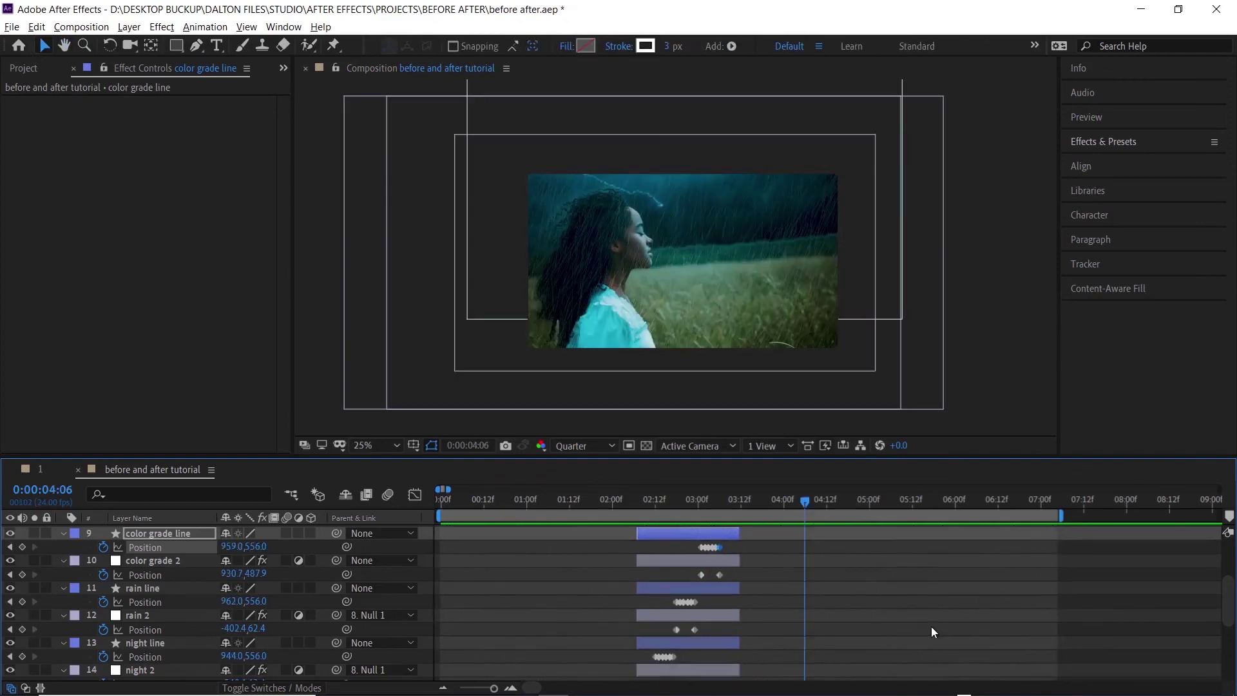